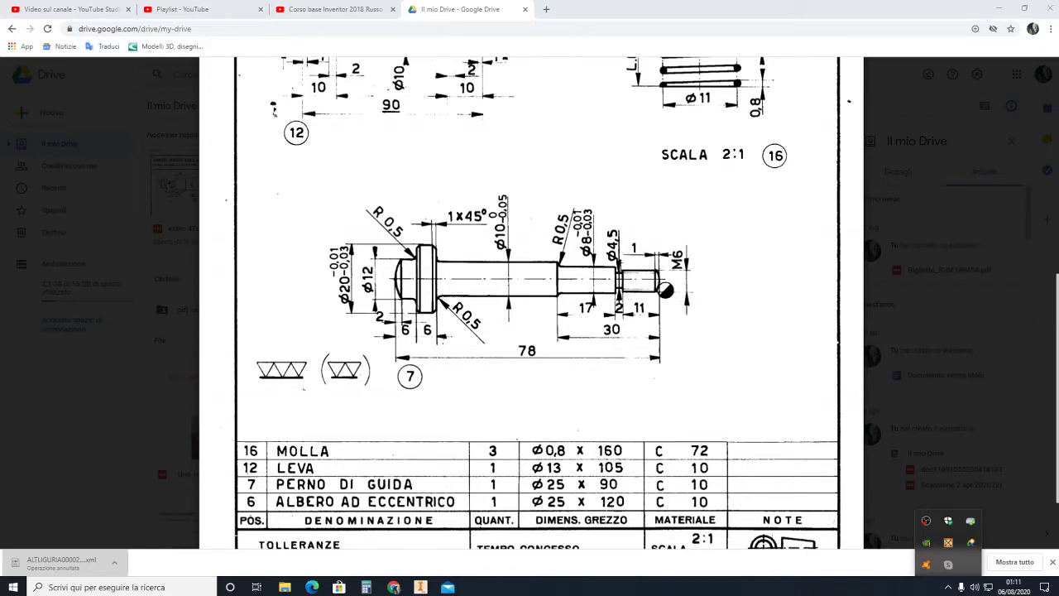
Back in Inventor, create a new part from the Standard.ipt template.
scroll(621, 269, "down", 1)
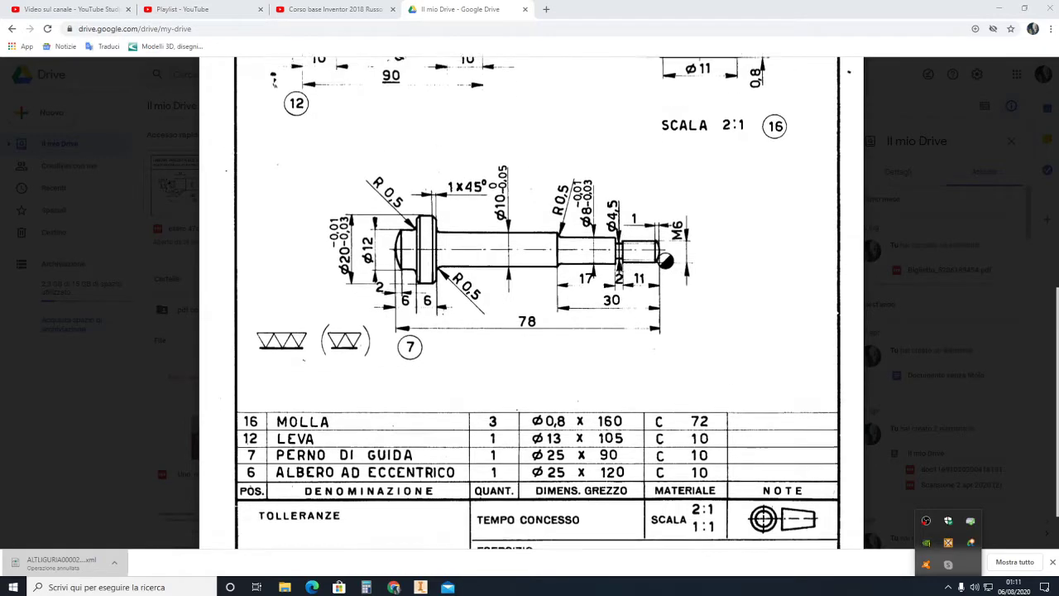
scroll(621, 267, "up", 1)
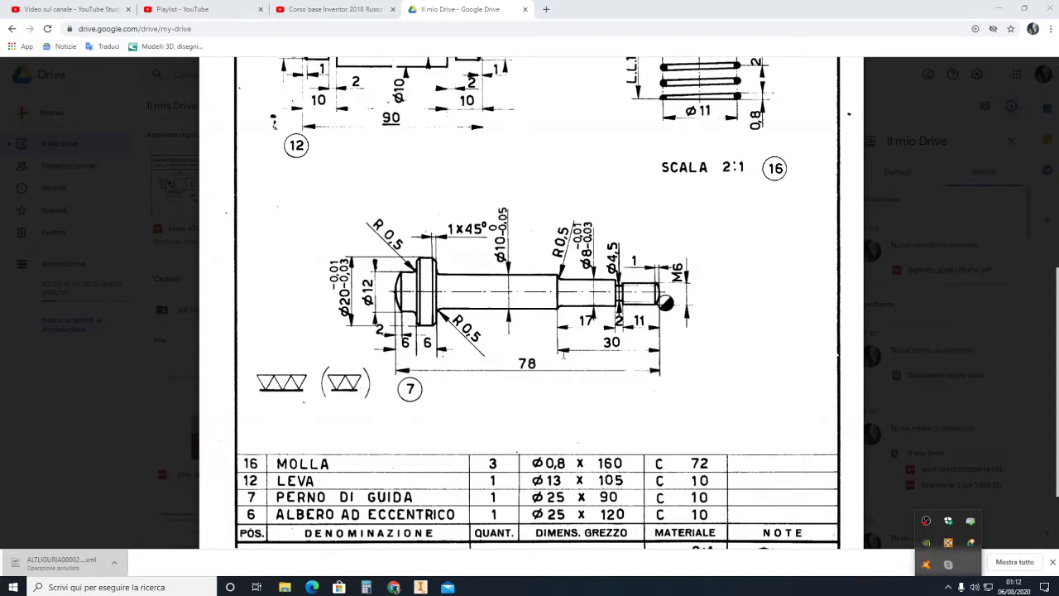
mouse_move(529, 298)
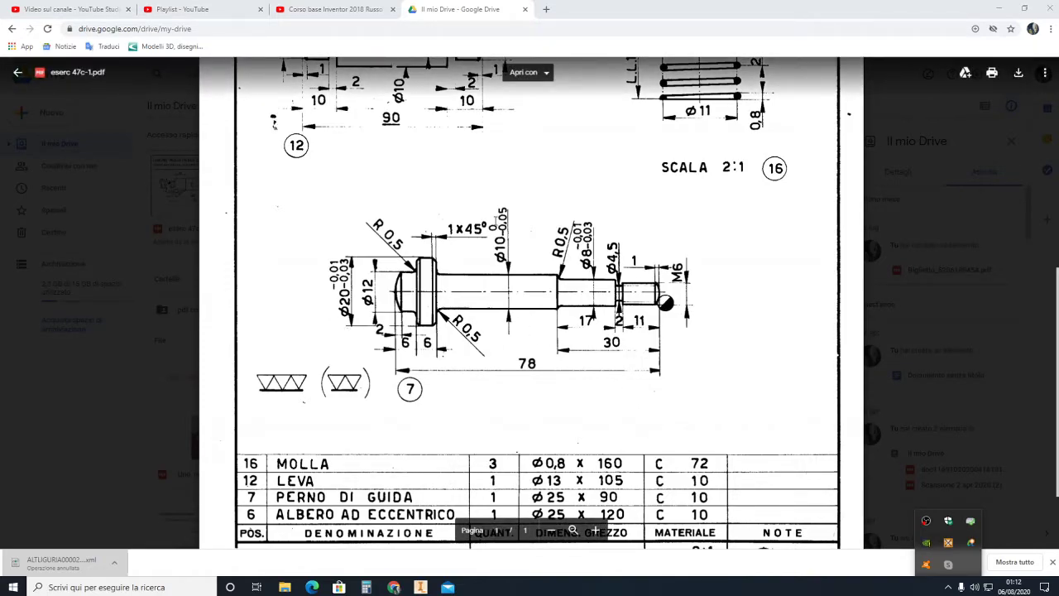
scroll(495, 222, "up", 2)
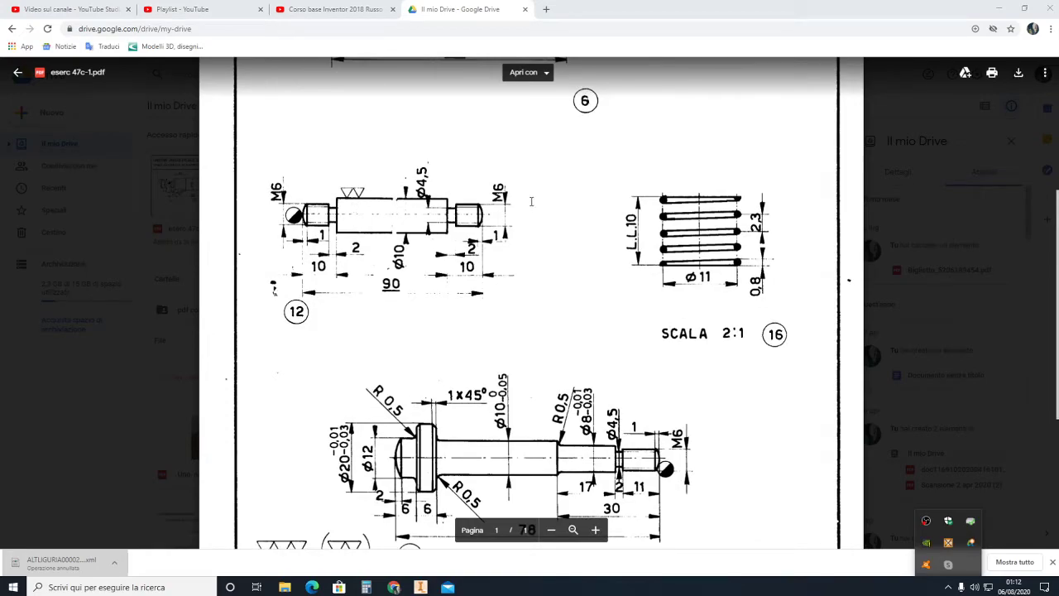
scroll(390, 231, "down", 1)
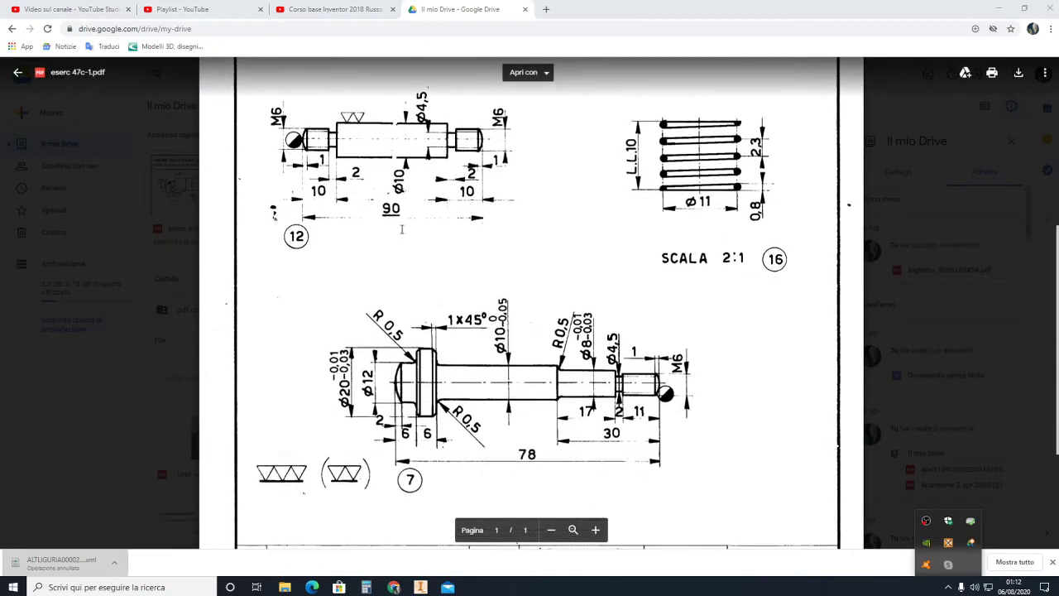
scroll(579, 290, "down", 2)
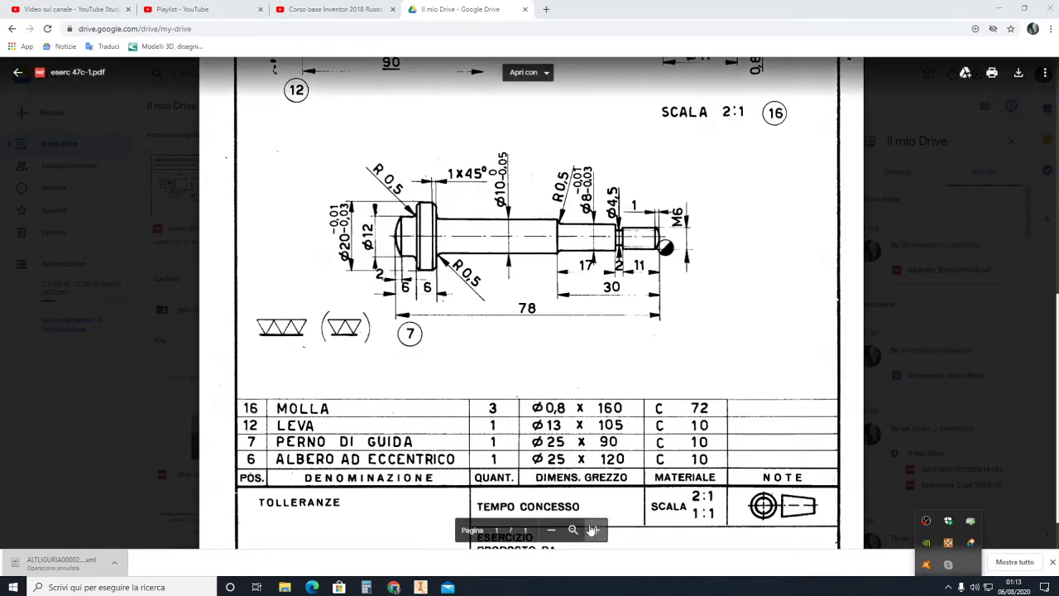
left_click(420, 587)
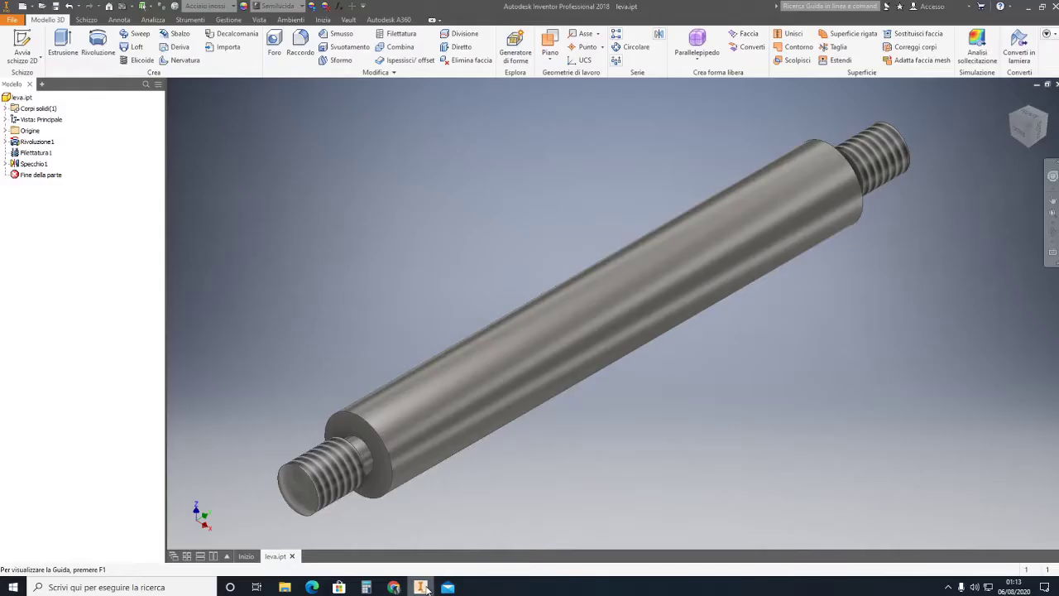
left_click(25, 7)
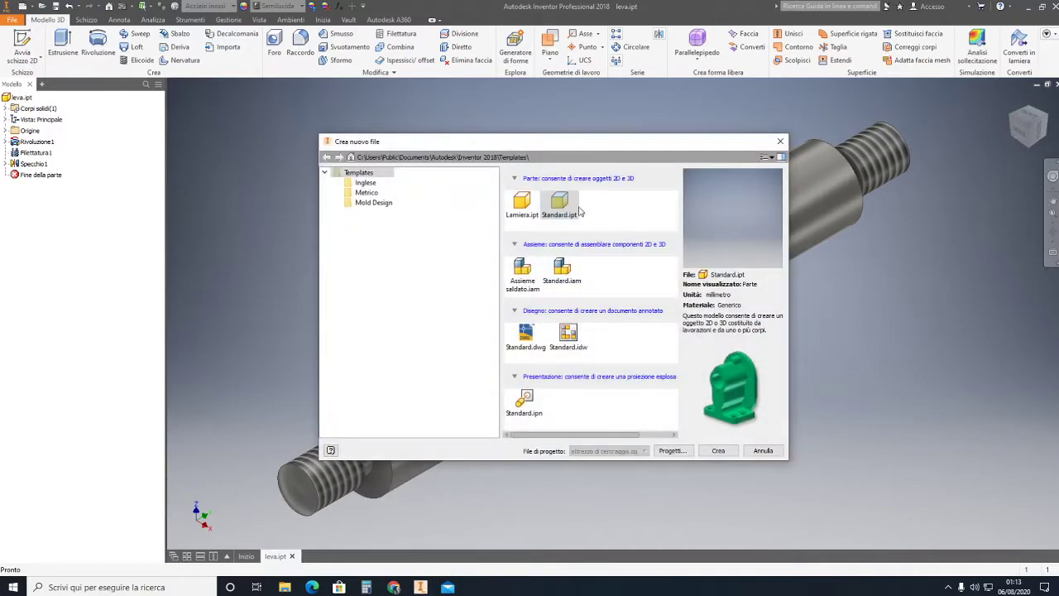
left_click(718, 450)
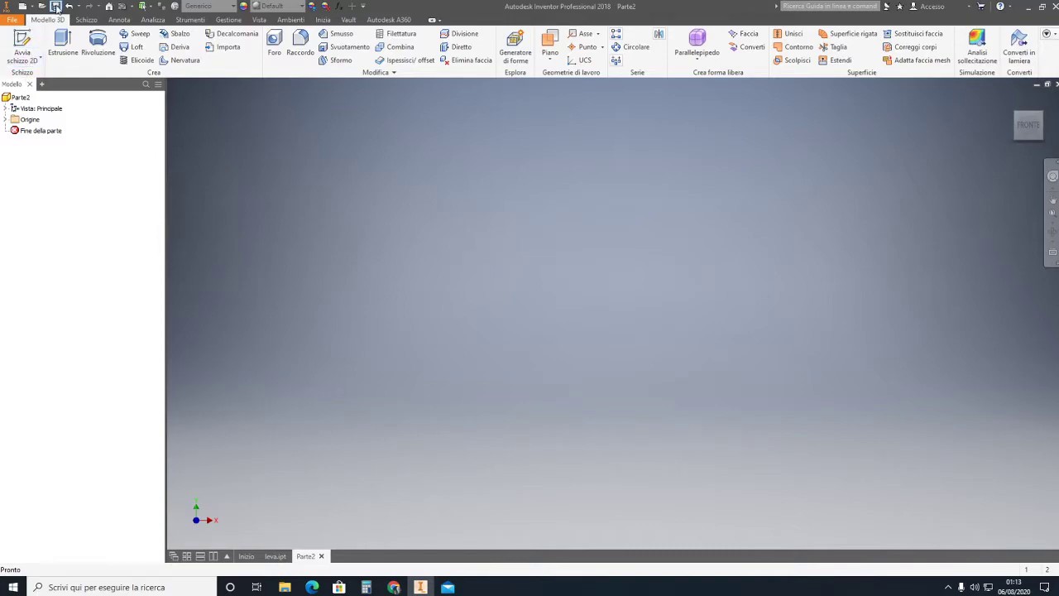
Save the new part as perno di guida.ipt in the project folder.
key("ctrl+s")
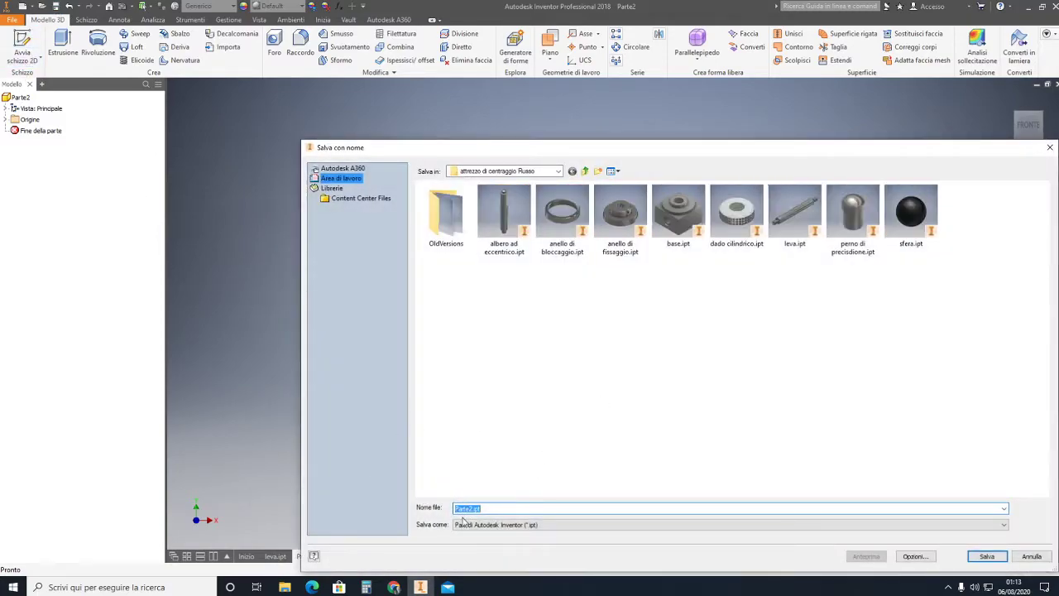
left_click(396, 588)
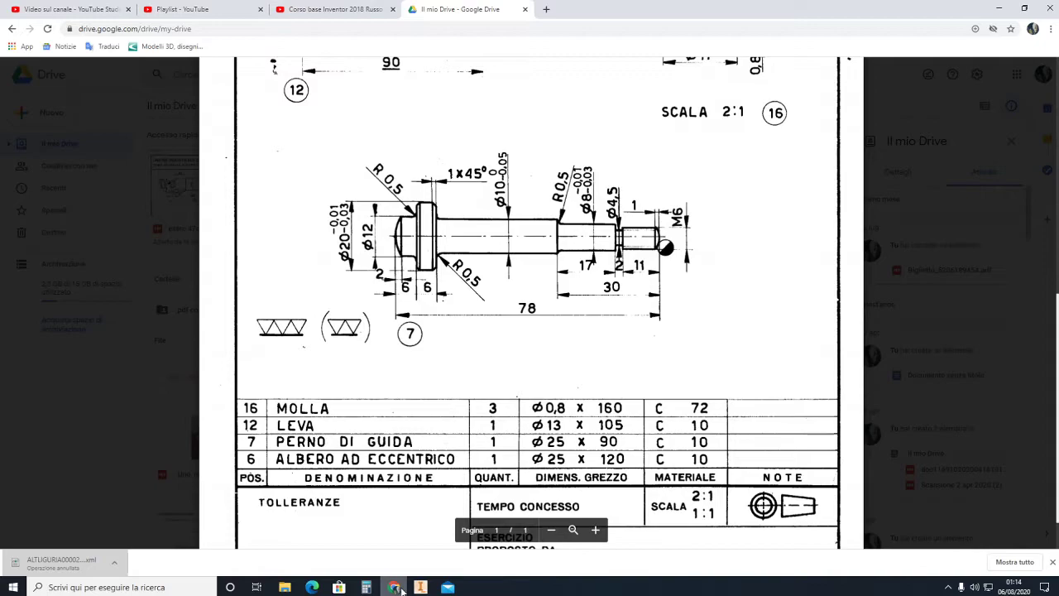
left_click(420, 587)
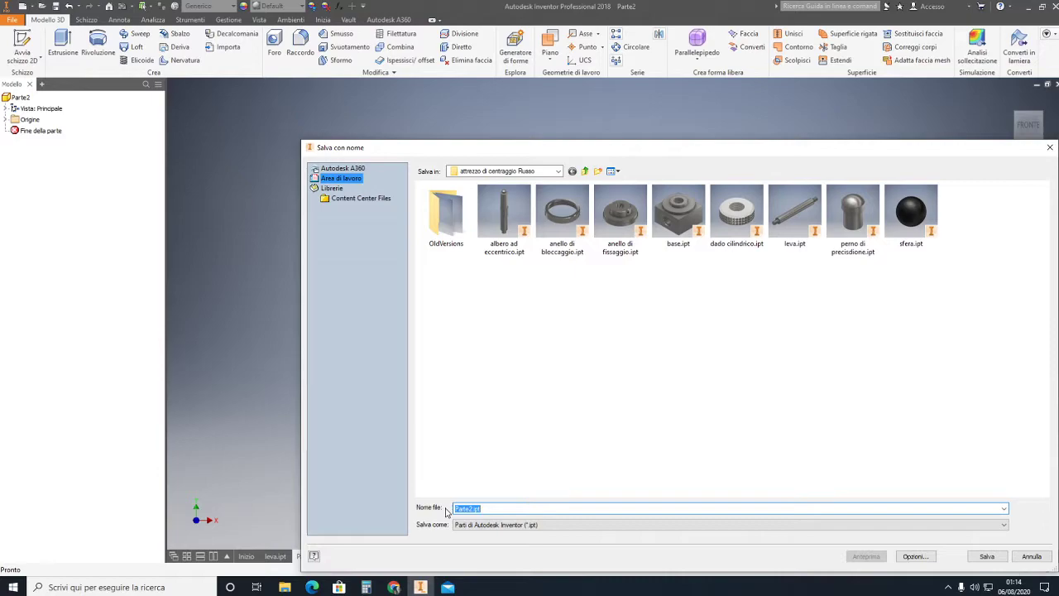
type("pern")
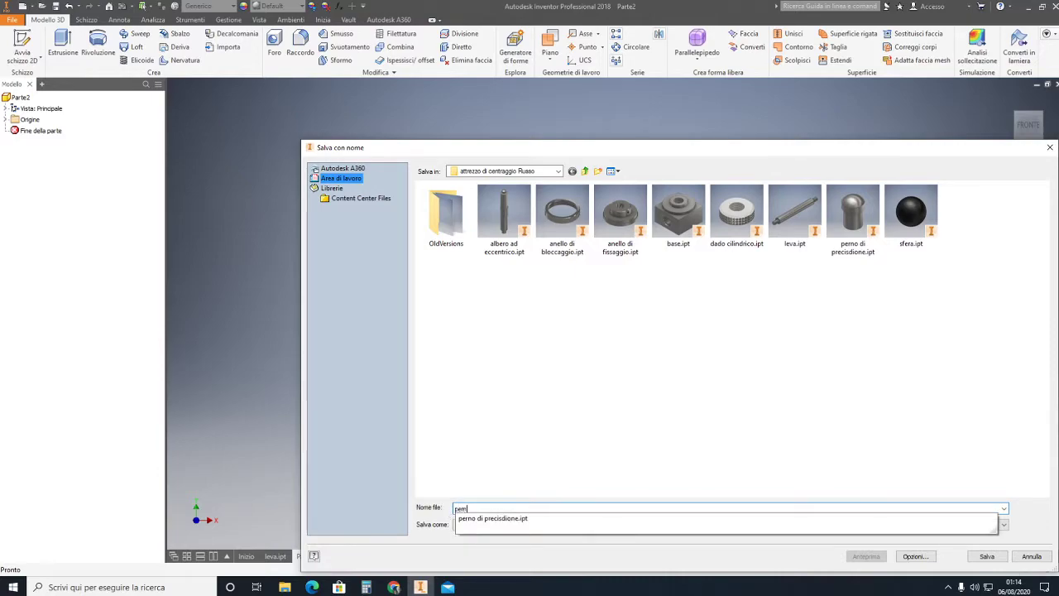
type("o di g")
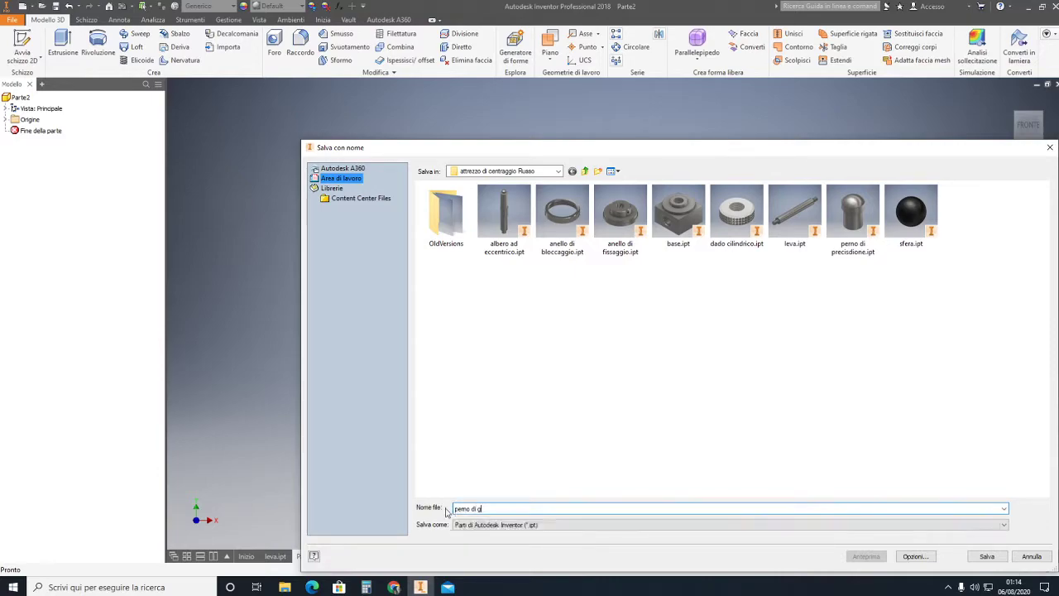
type("uida")
left_click(987, 556)
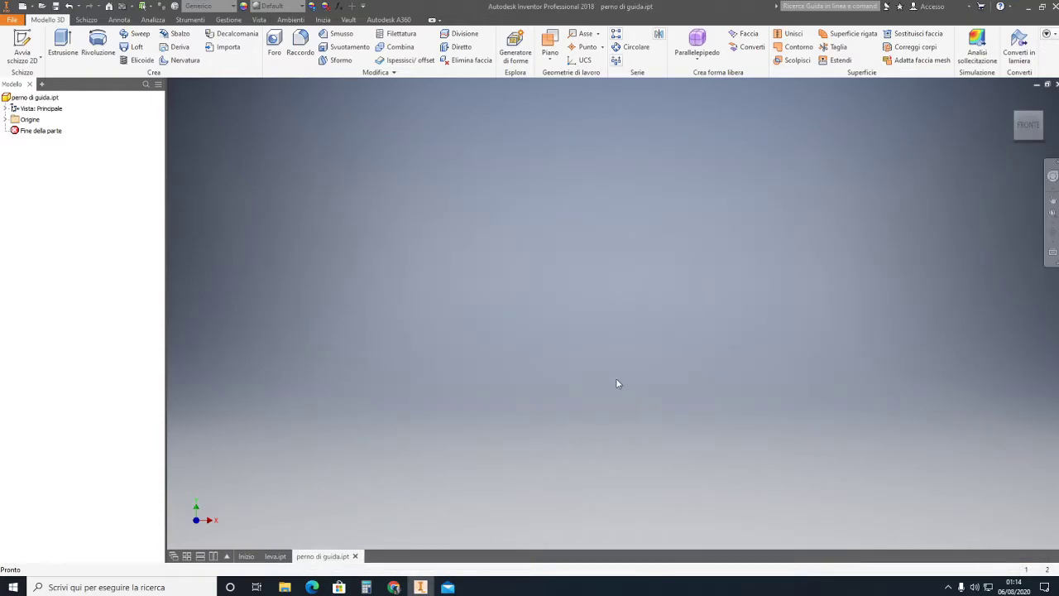
Start a 2D sketch on the YZ origin plane.
left_click(18, 54)
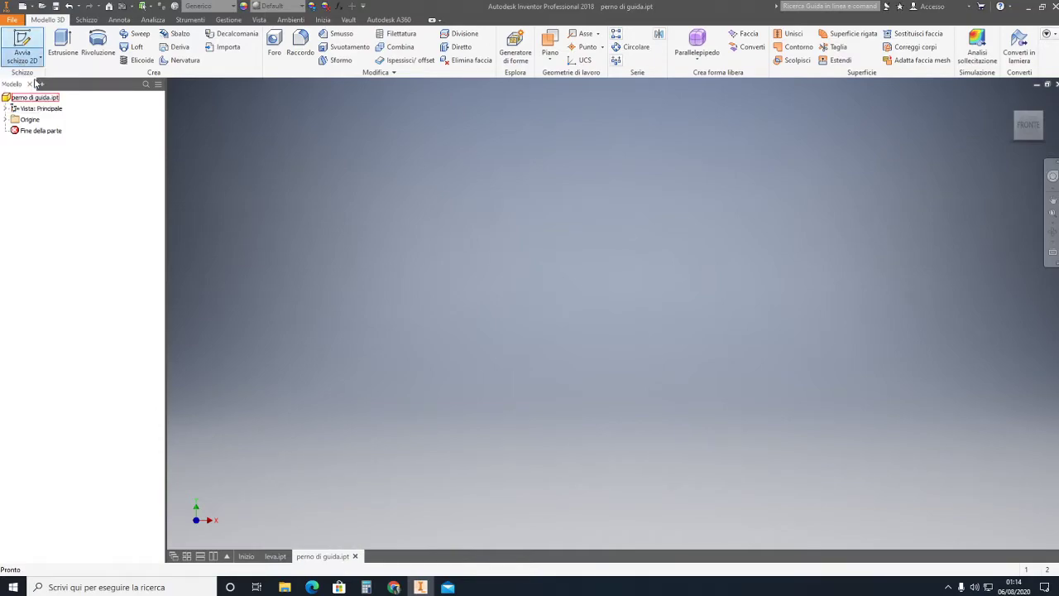
left_click(1020, 119)
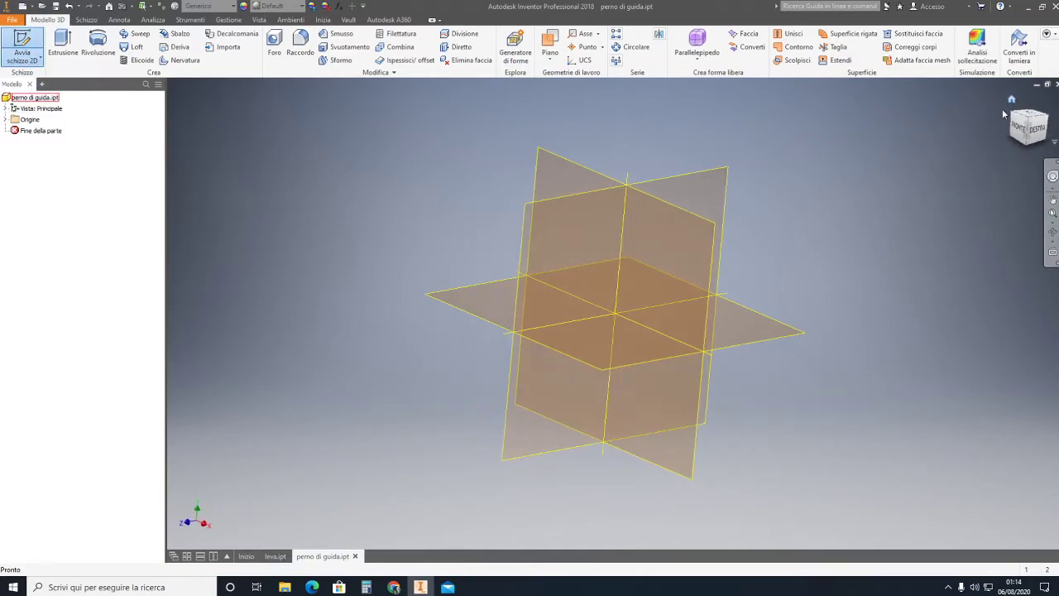
left_click(687, 177)
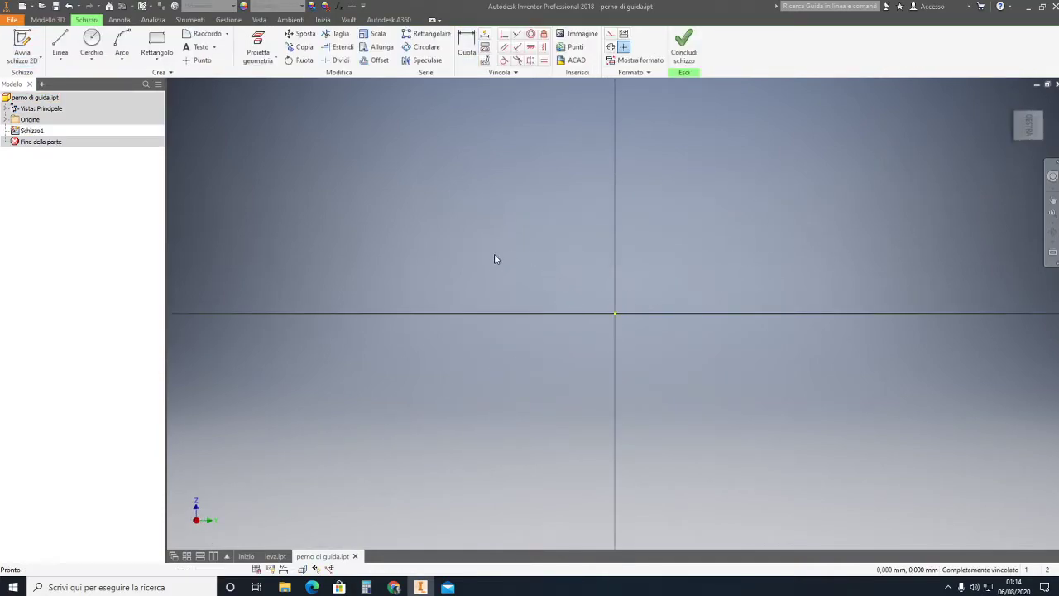
Draw a 78 mm horizontal line from the origin and make it a construction centerline.
left_click(60, 45)
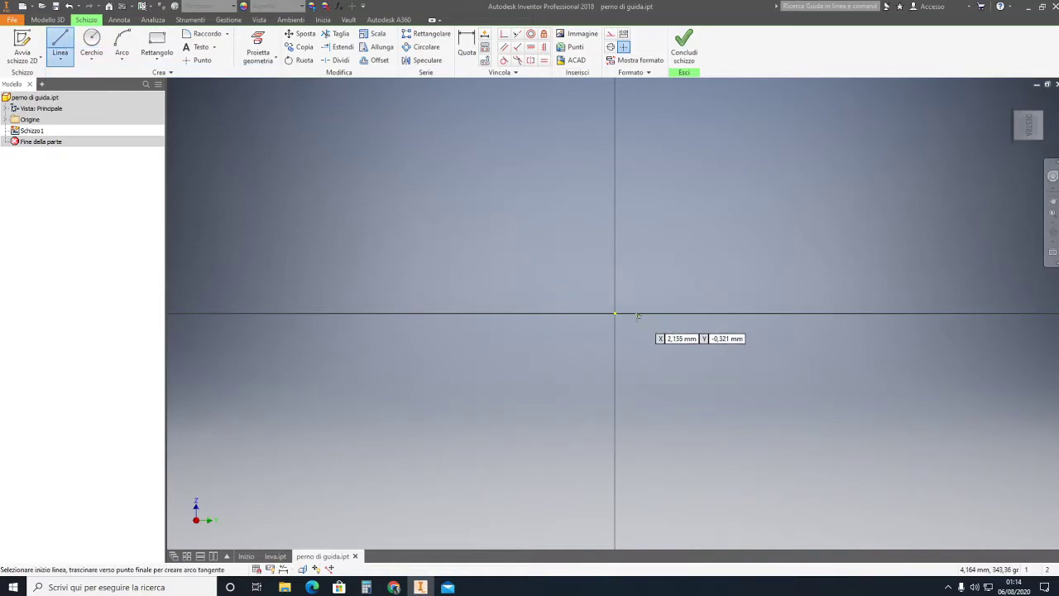
left_click(614, 312)
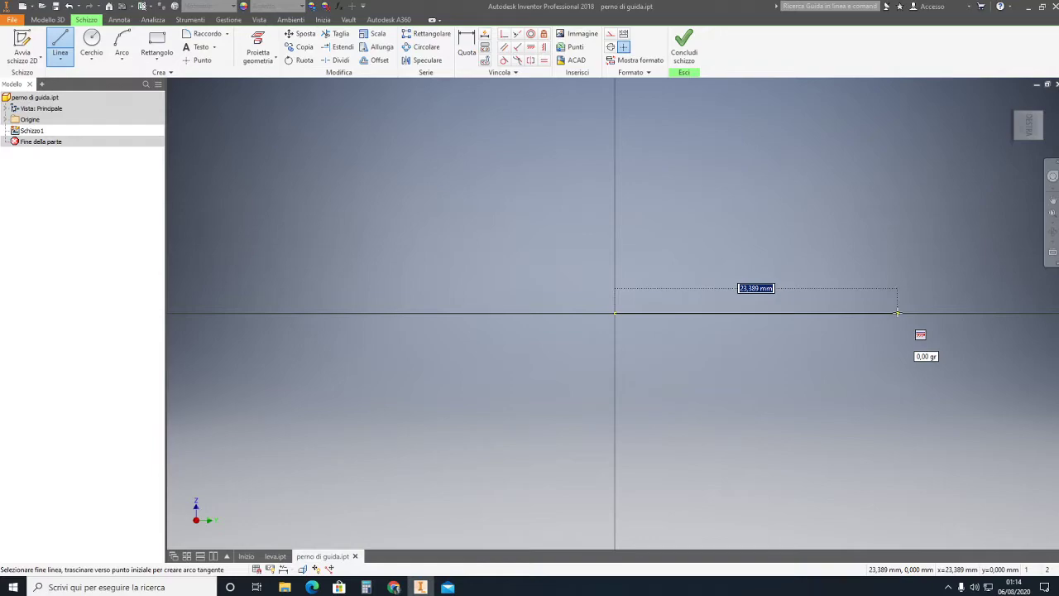
type("78")
key("Return")
middle_click_drag(438, 333, 648, 351)
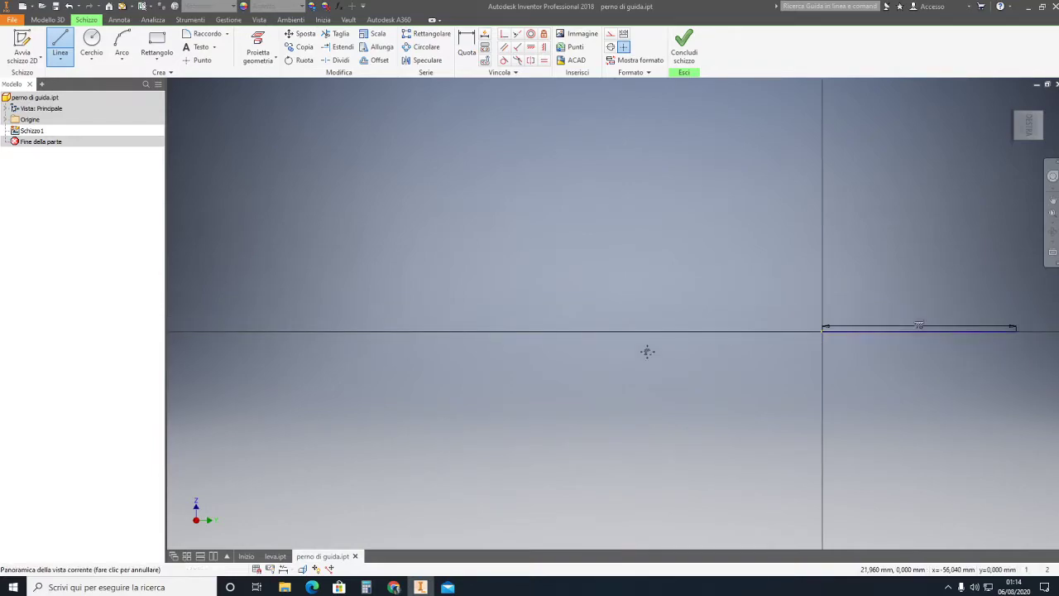
middle_click_drag(993, 382, 675, 397)
key("Escape")
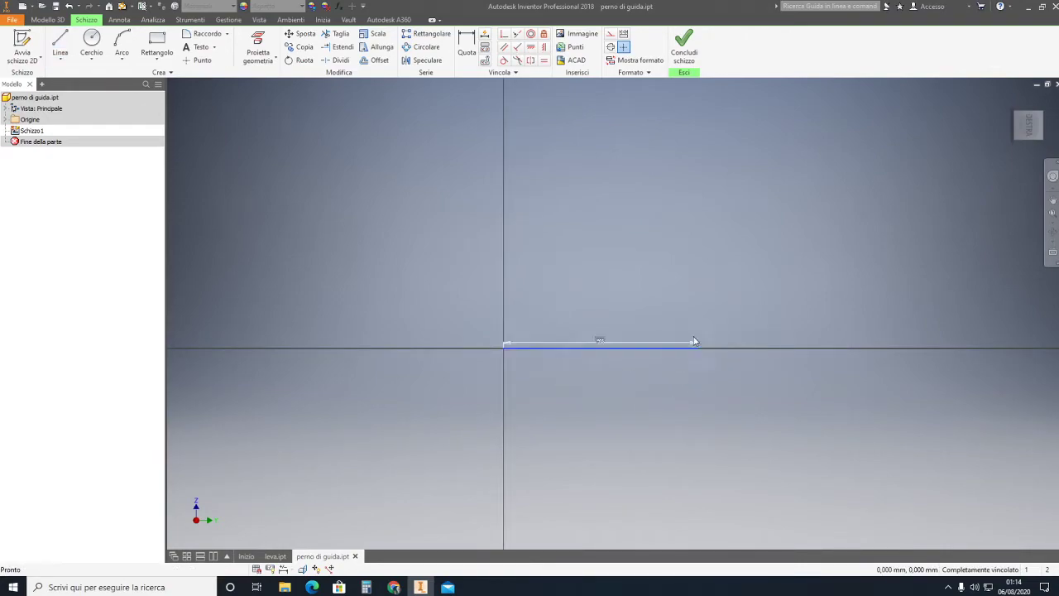
left_click(610, 47)
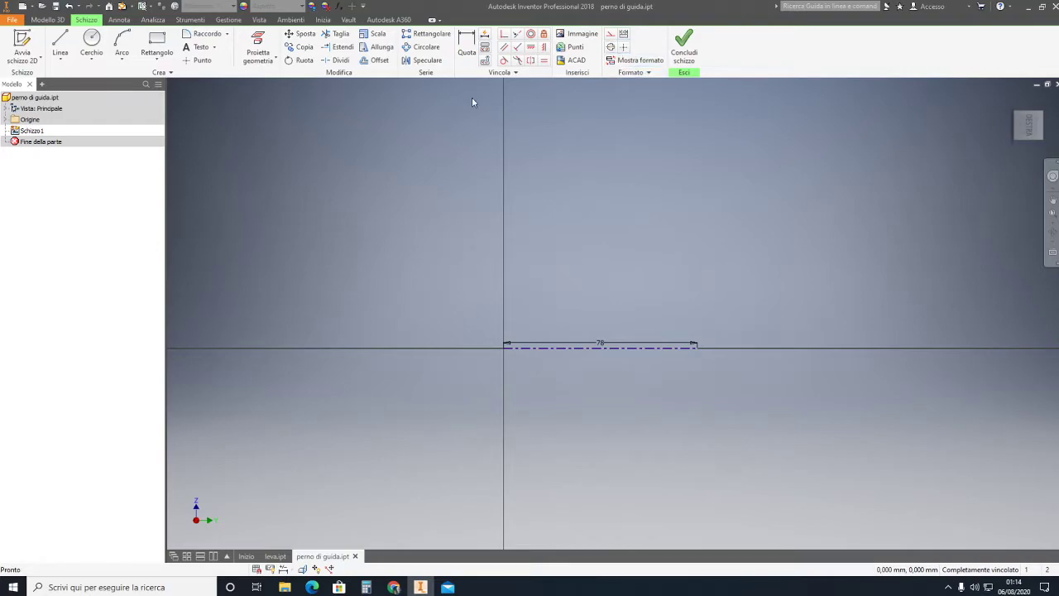
Draw the head-end arc from the origin up to the profile's first point.
left_click(60, 43)
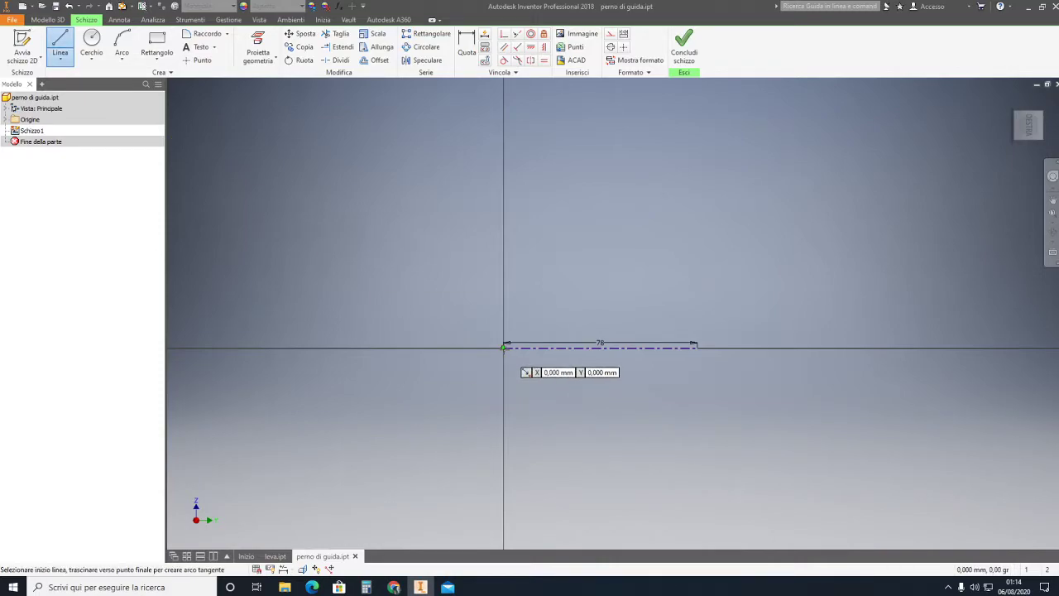
scroll(503, 347, "up", 5)
key("Escape")
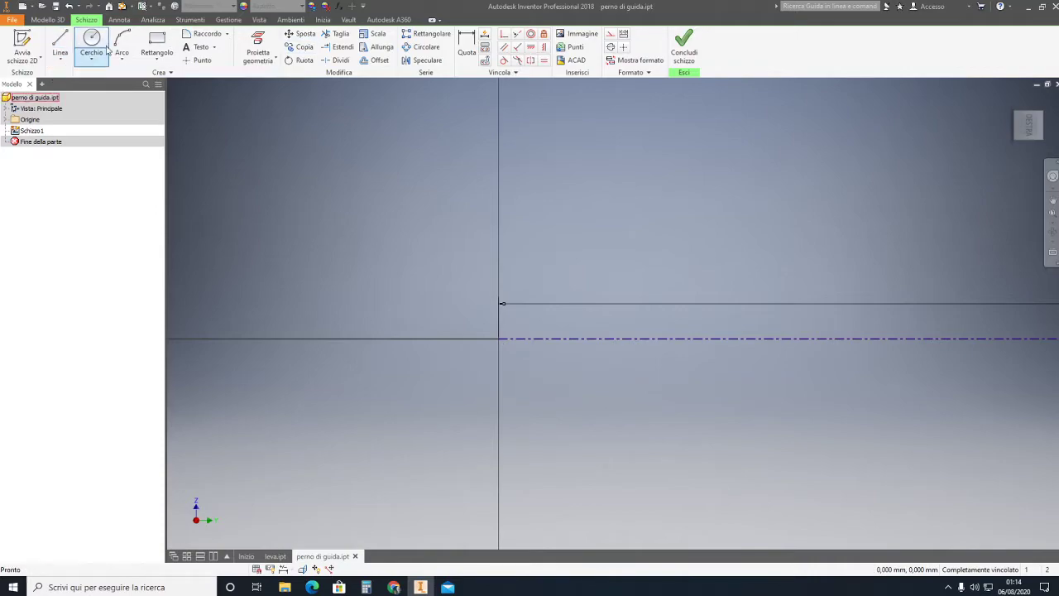
left_click(122, 43)
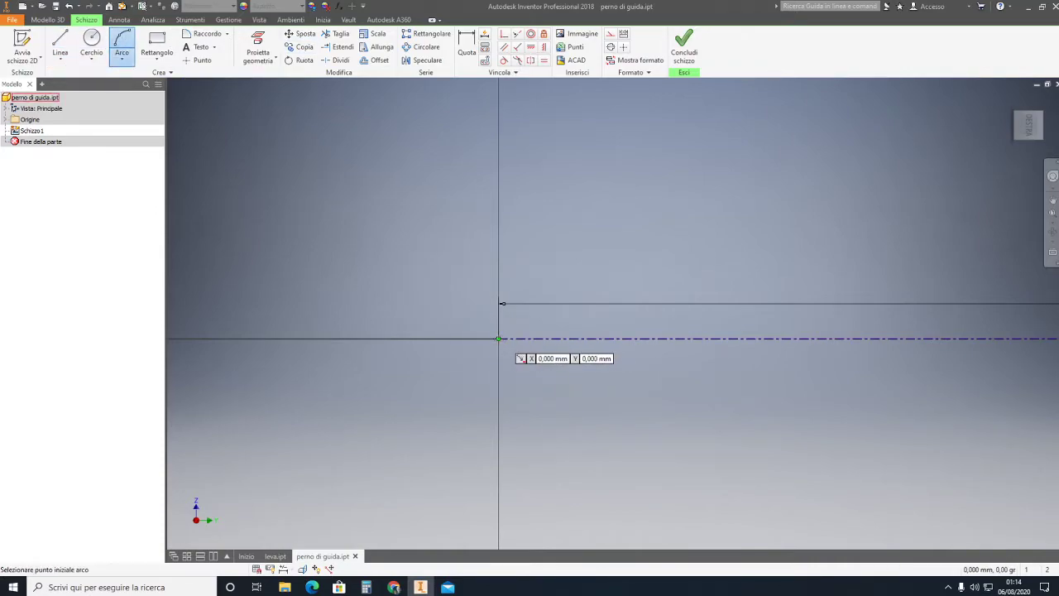
left_click(498, 338)
left_click(502, 303)
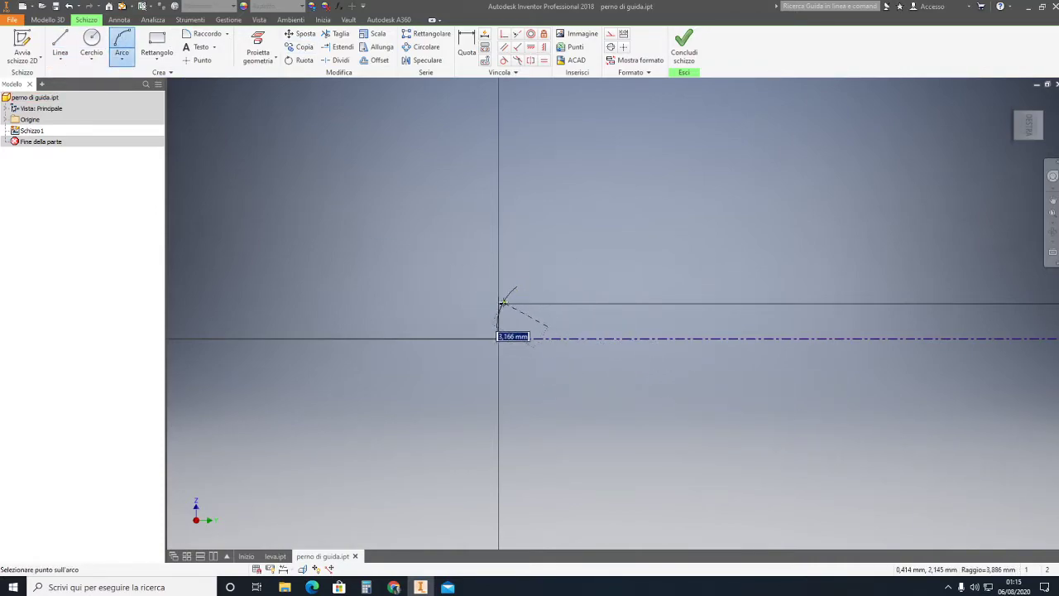
key("Return")
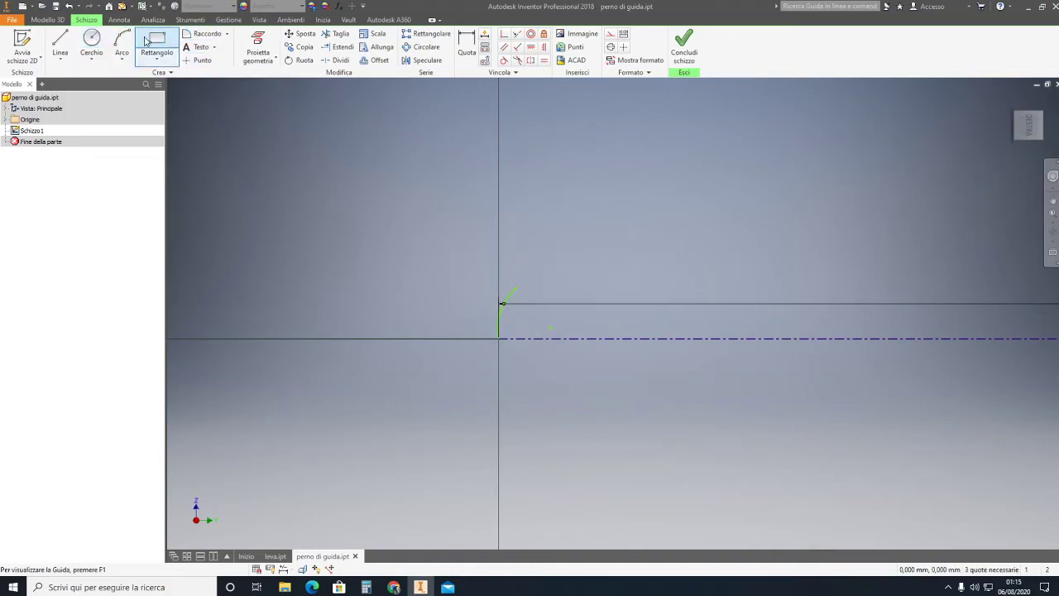
Draw the stepped outline: short horizontal step, raised collar, then the long horizontal run.
left_click(60, 43)
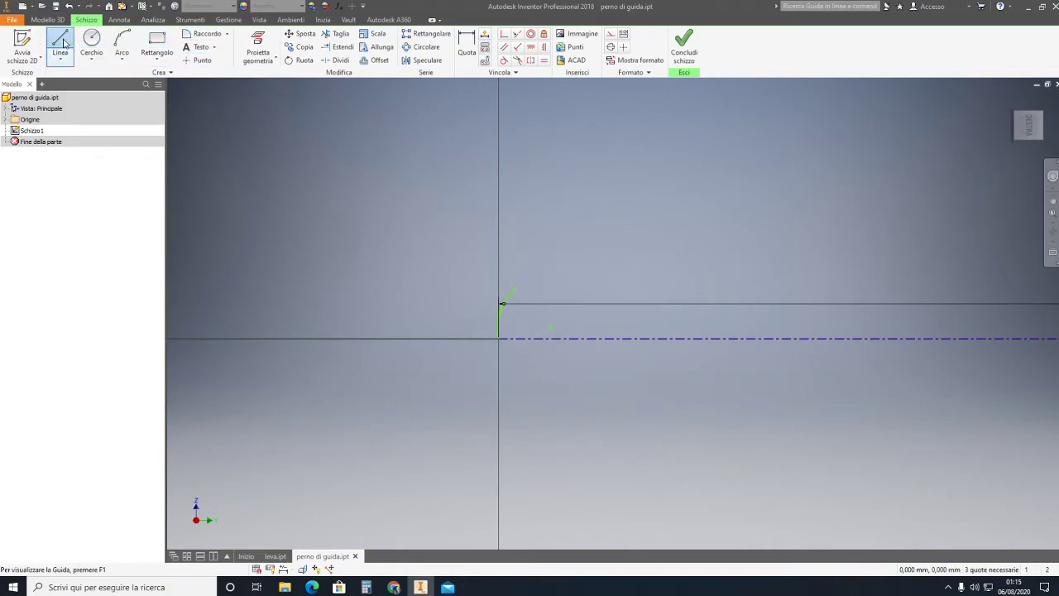
left_click(517, 286)
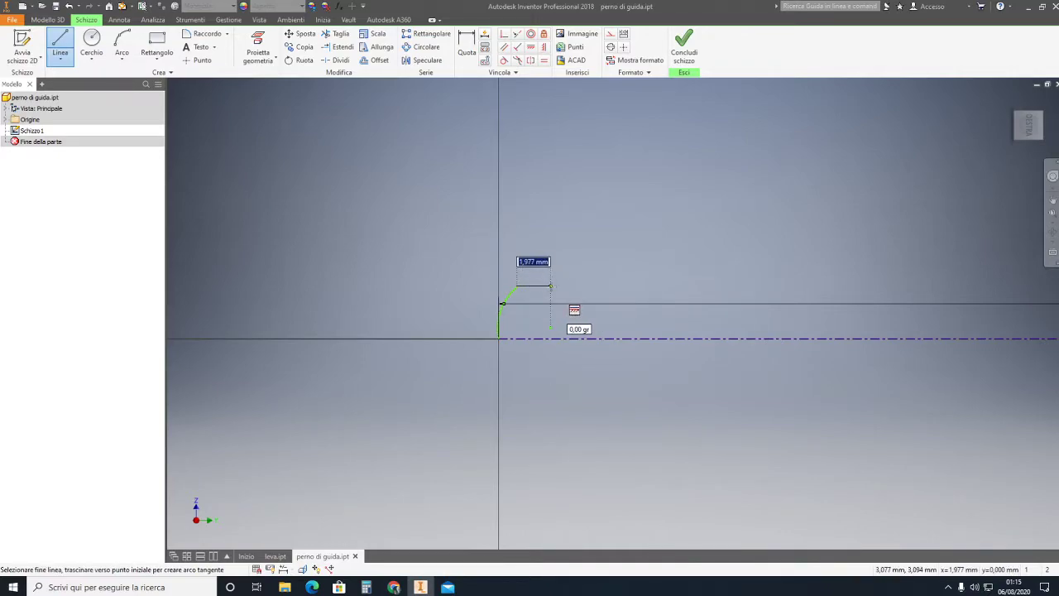
left_click(550, 285)
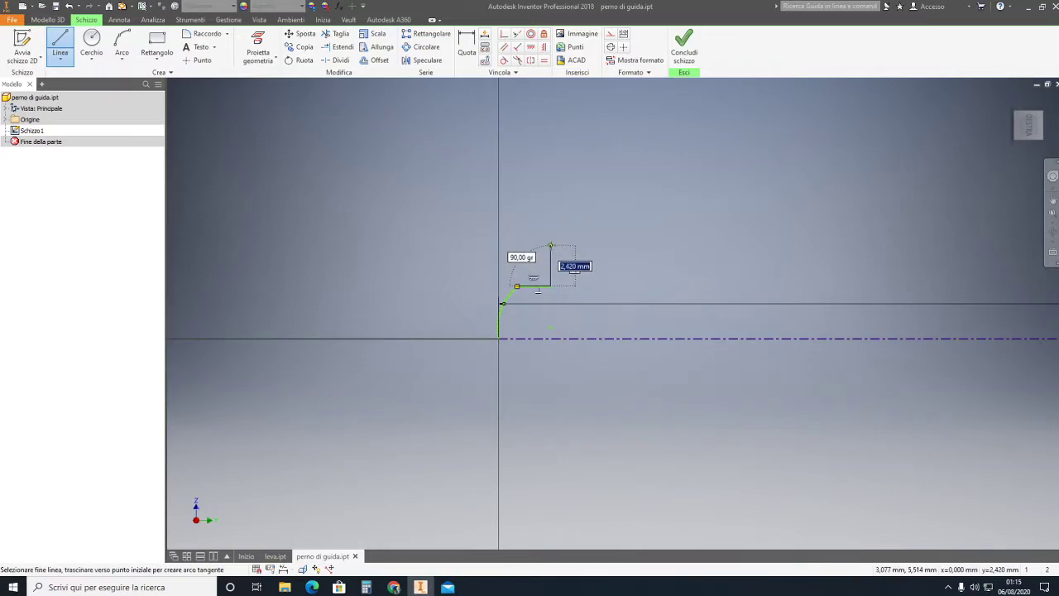
left_click(550, 246)
left_click(597, 246)
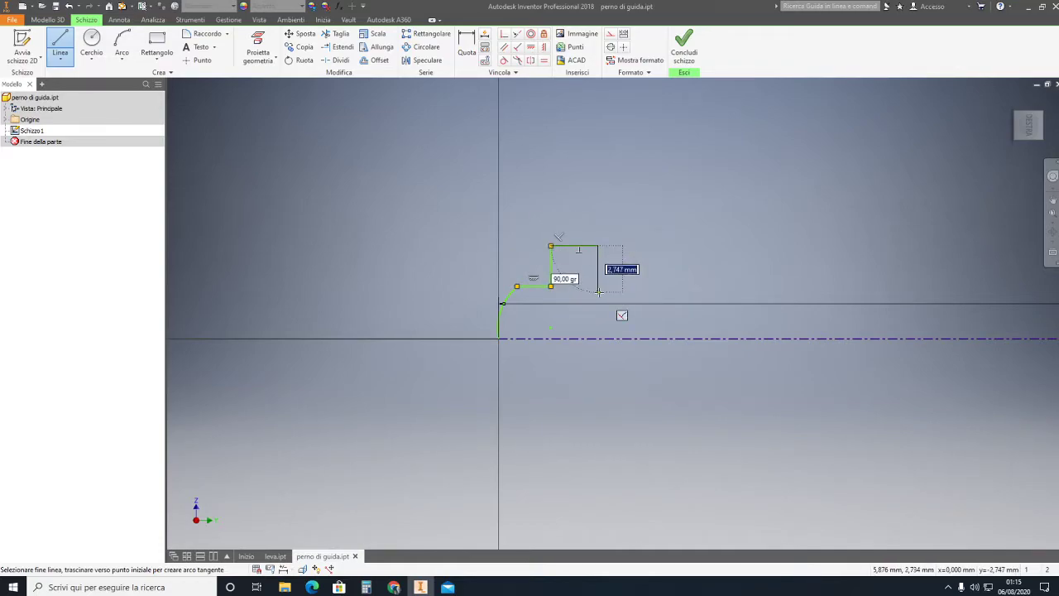
left_click(598, 291)
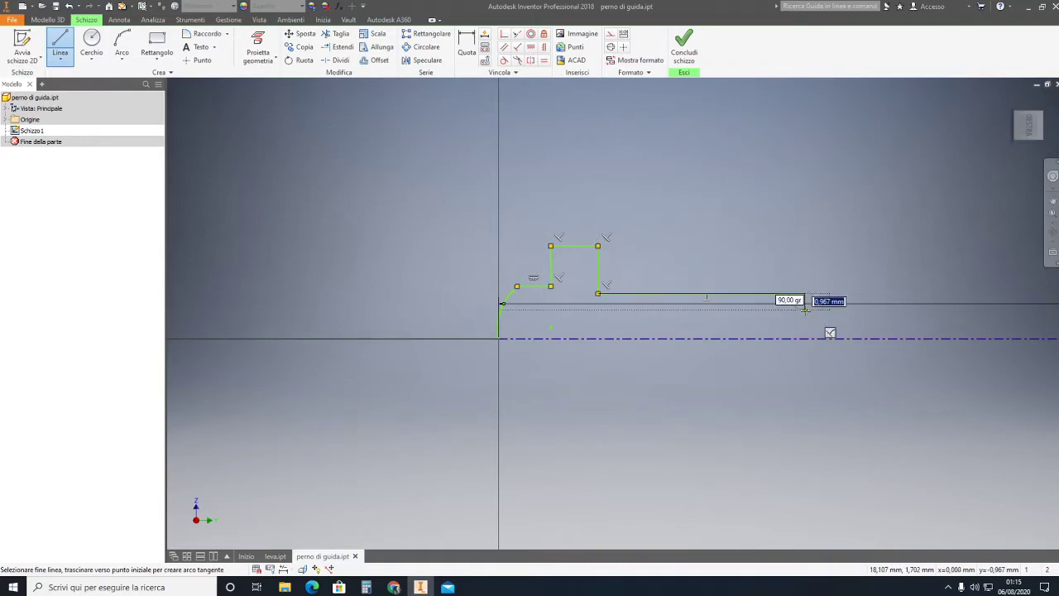
scroll(804, 302, "up", 2)
left_click(790, 300)
middle_click_drag(790, 300, 406, 331)
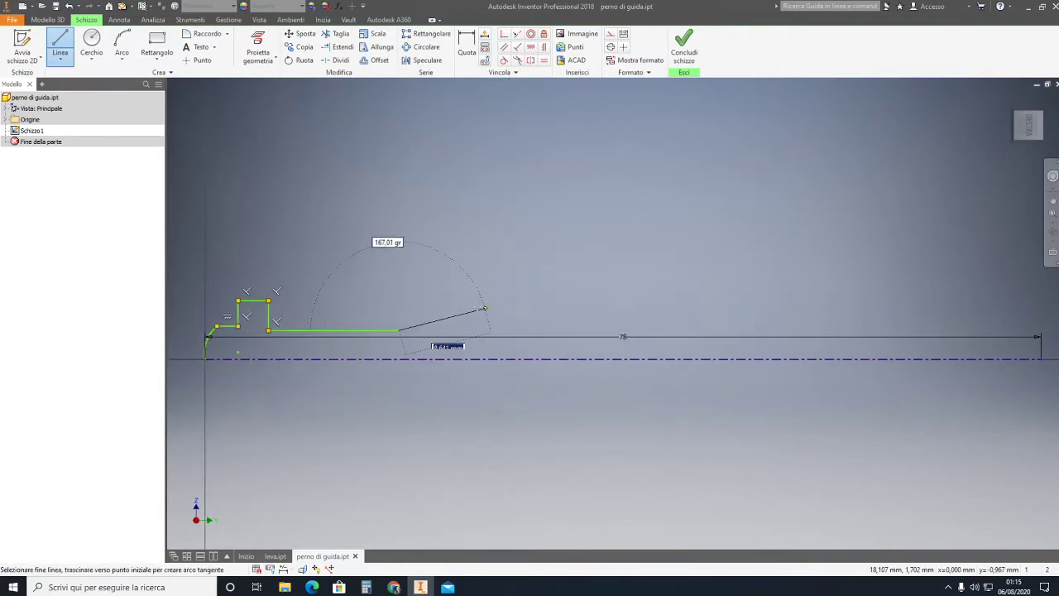
key("Escape")
key("Escape")
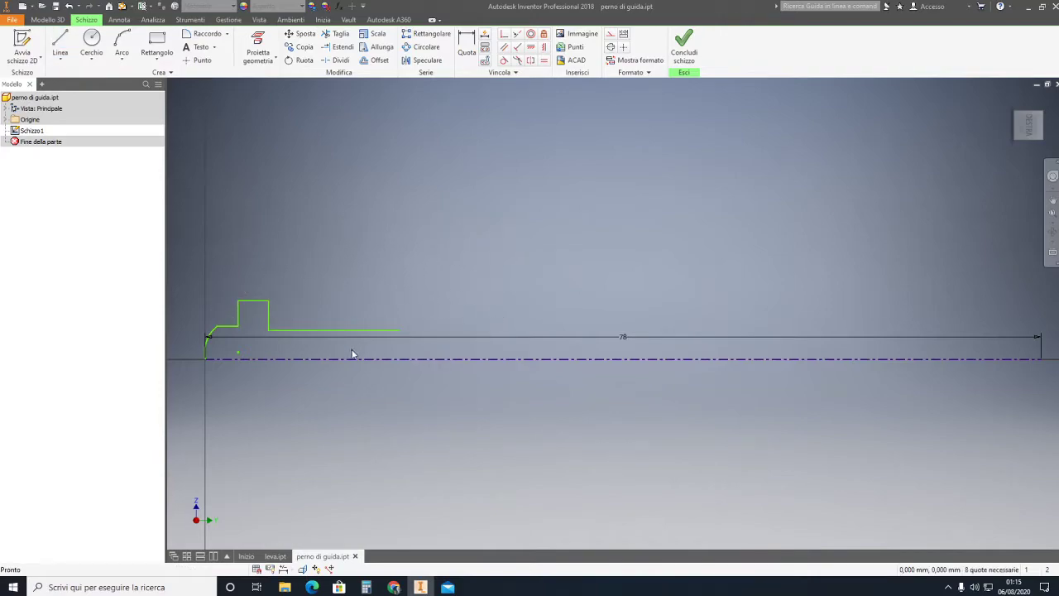
middle_click_drag(278, 350, 517, 258)
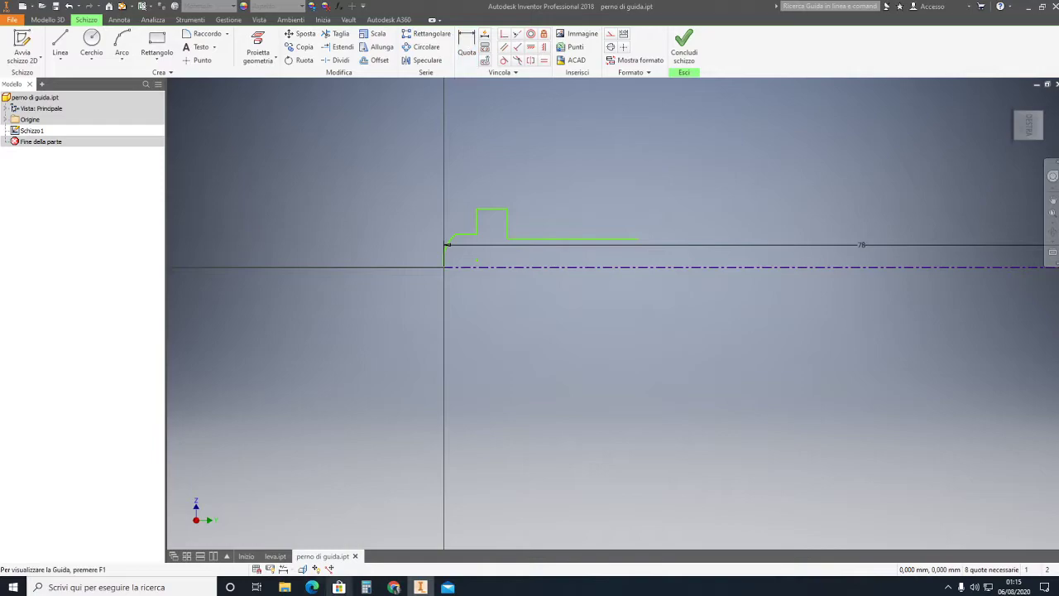
left_click(395, 586)
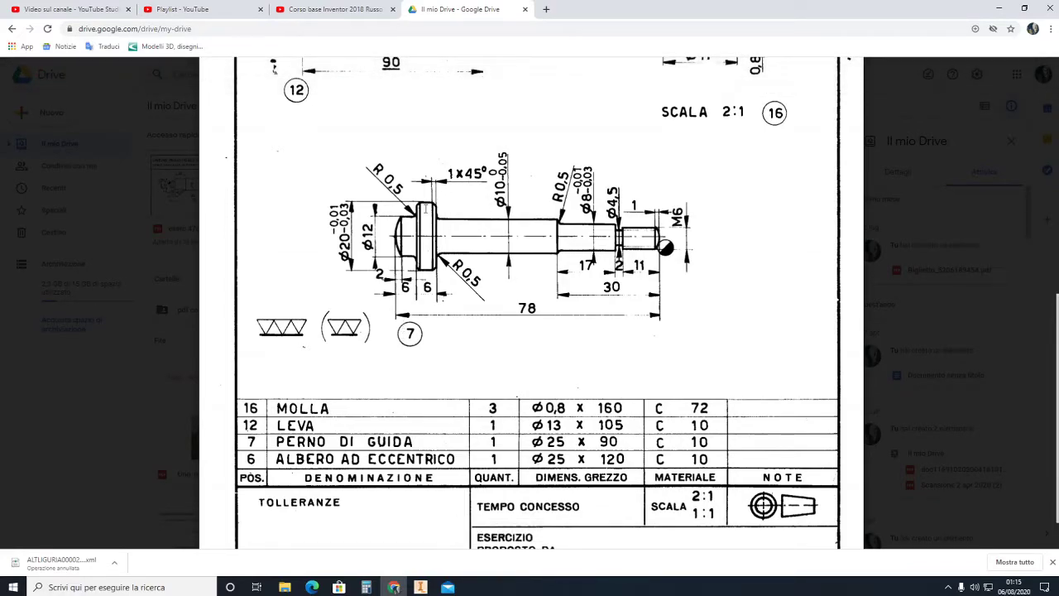
Dimension the first step as Ø12 against the centreline and reshape the head arc.
left_click(420, 588)
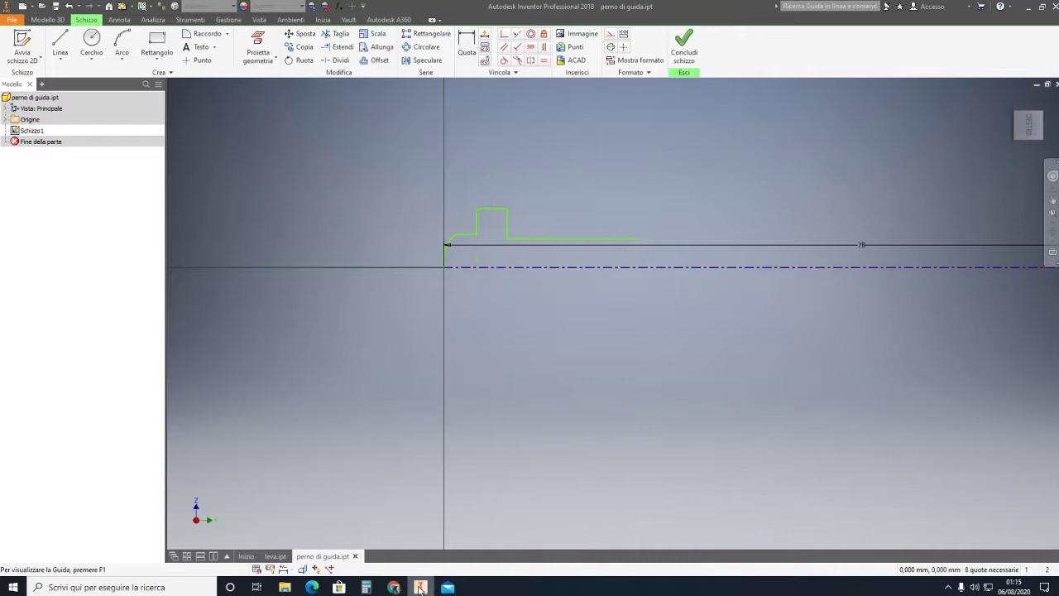
left_click(462, 43)
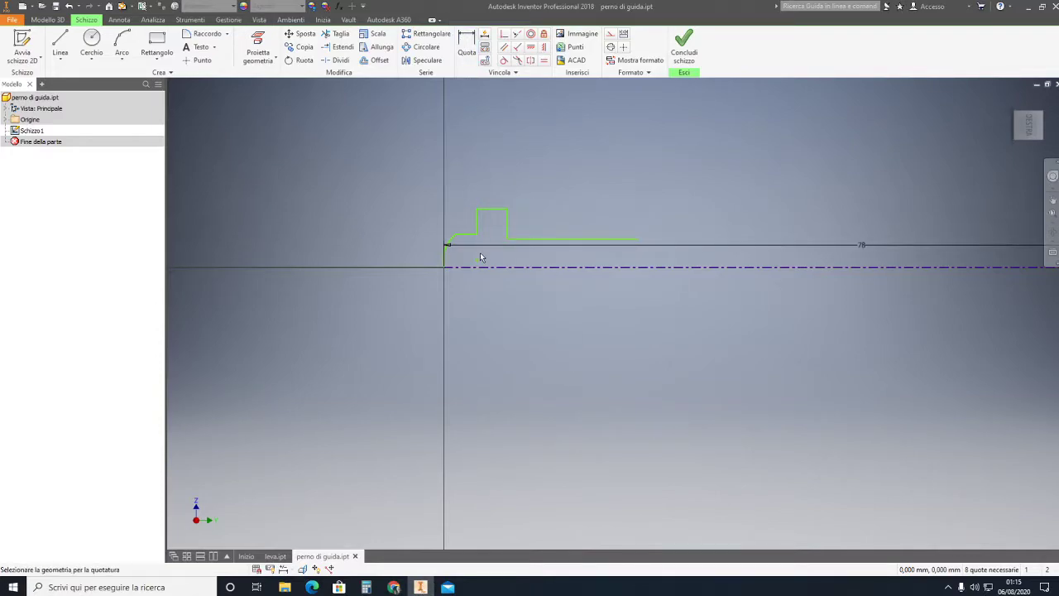
left_click(466, 236)
left_click(470, 266)
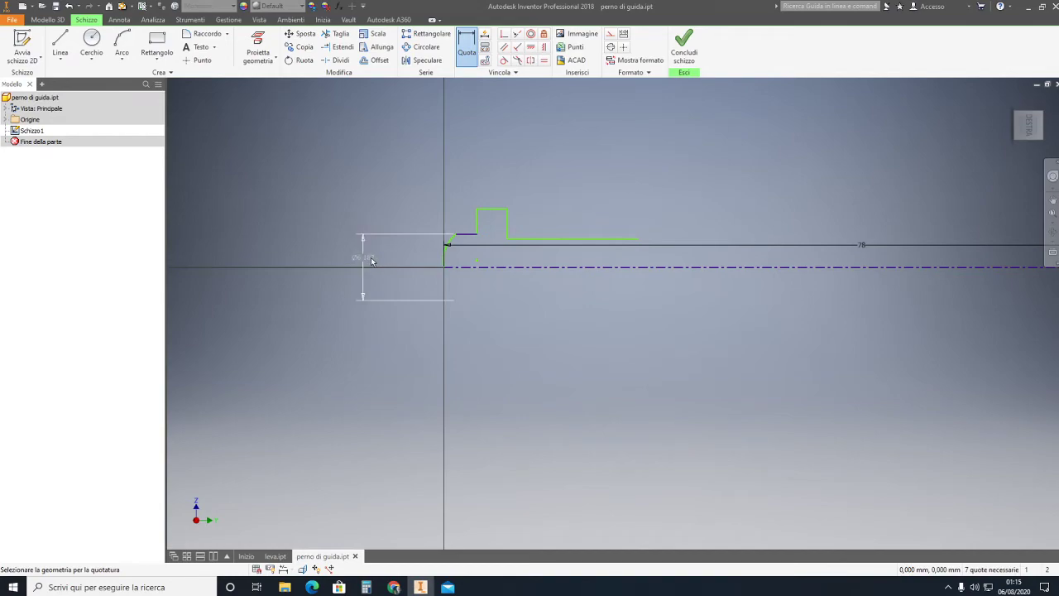
type("12")
left_click(371, 256)
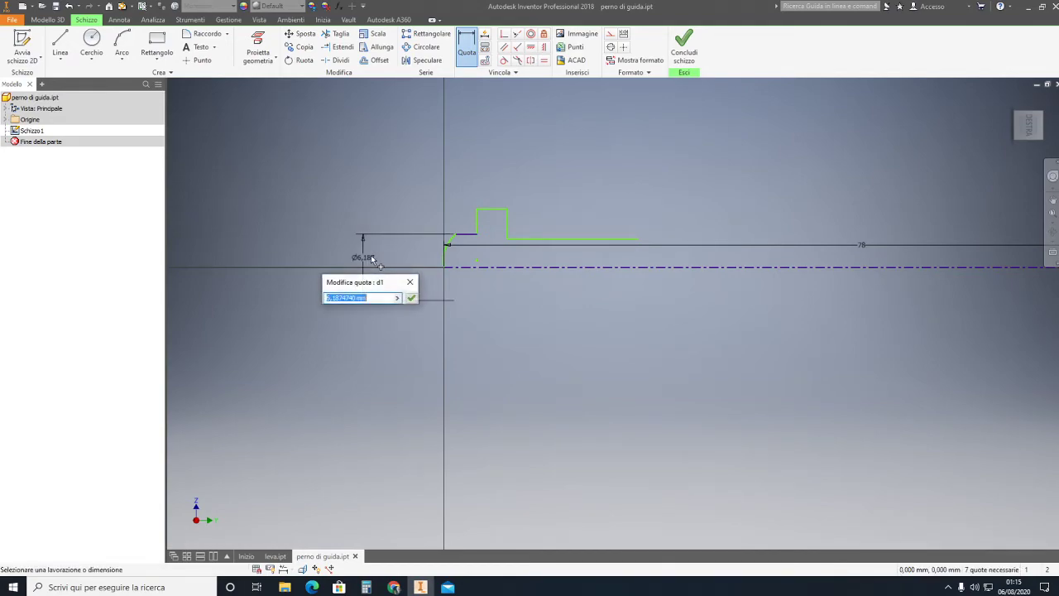
type("12")
key("Return")
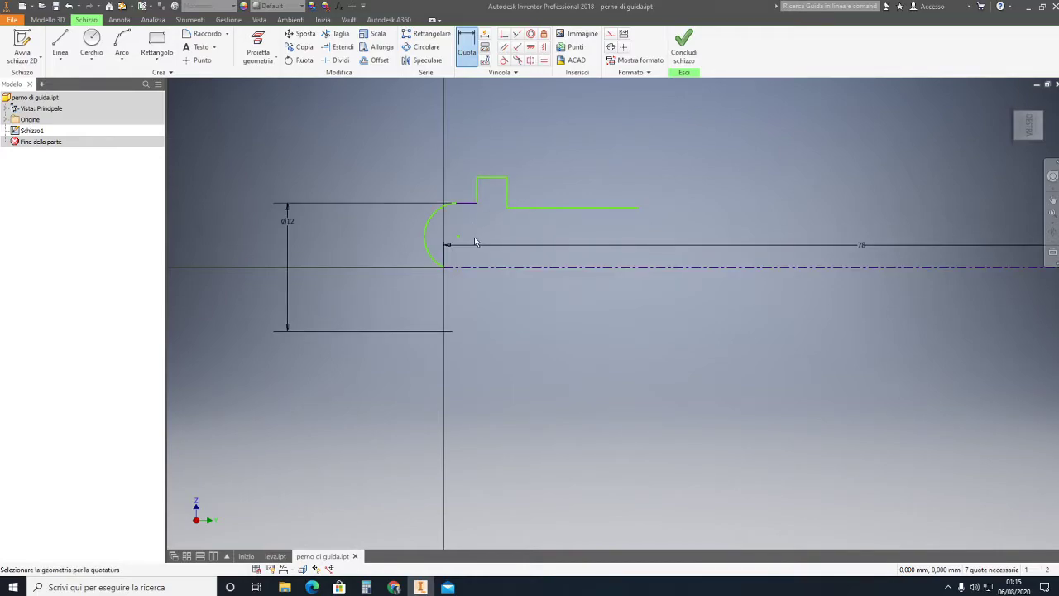
mouse_move(460, 240)
left_mouse_down()
mouse_move(516, 280)
mouse_move(453, 239)
mouse_move(480, 247)
left_mouse_up()
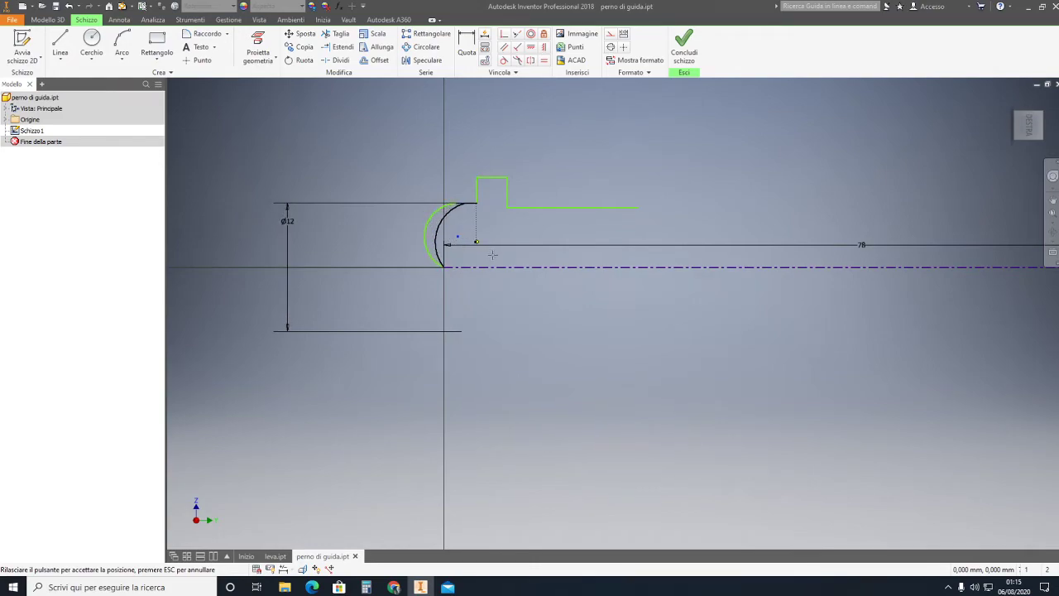
left_click_drag(480, 247, 475, 235)
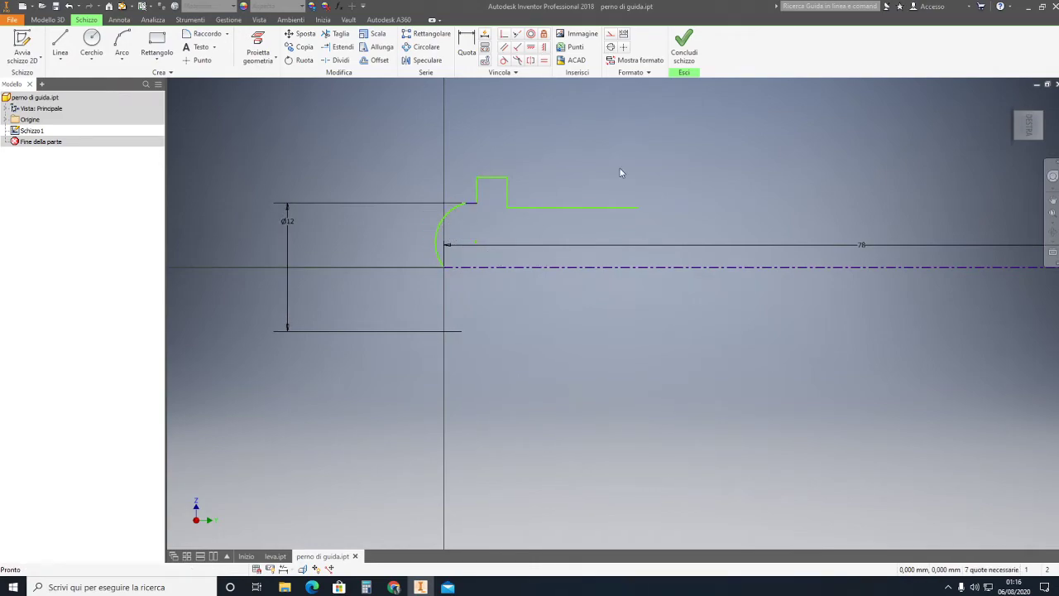
Dimension the collar's top edge against the centreline as Ø20.
left_click(467, 45)
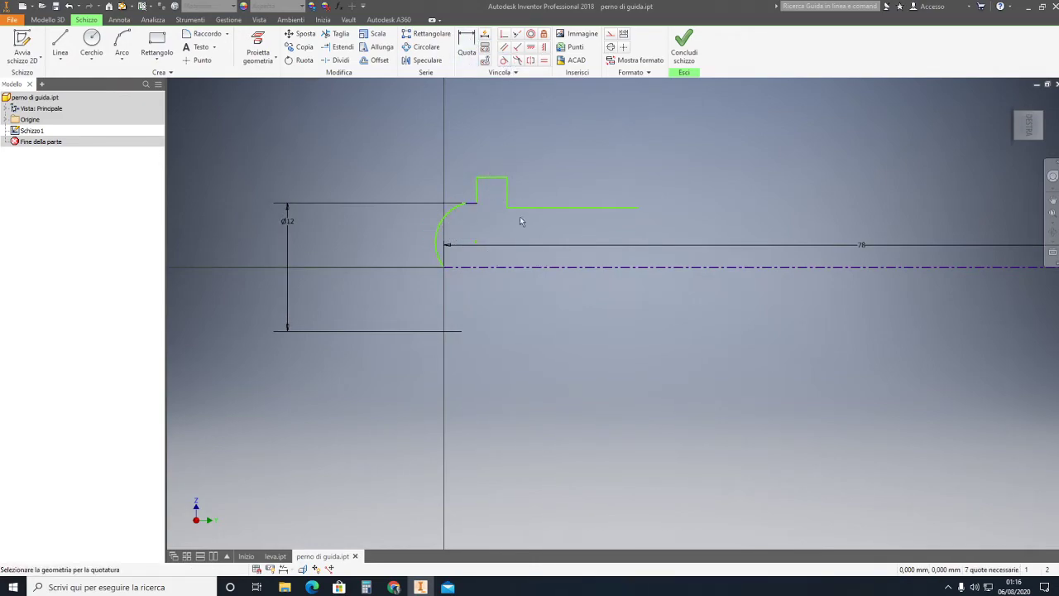
left_click(488, 177)
left_click(500, 268)
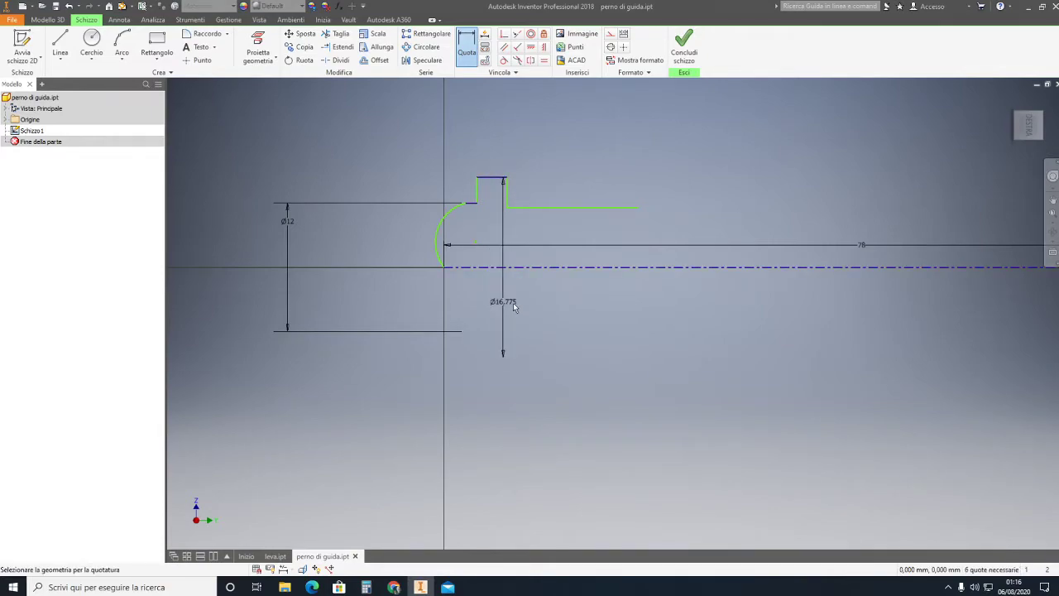
key("Escape")
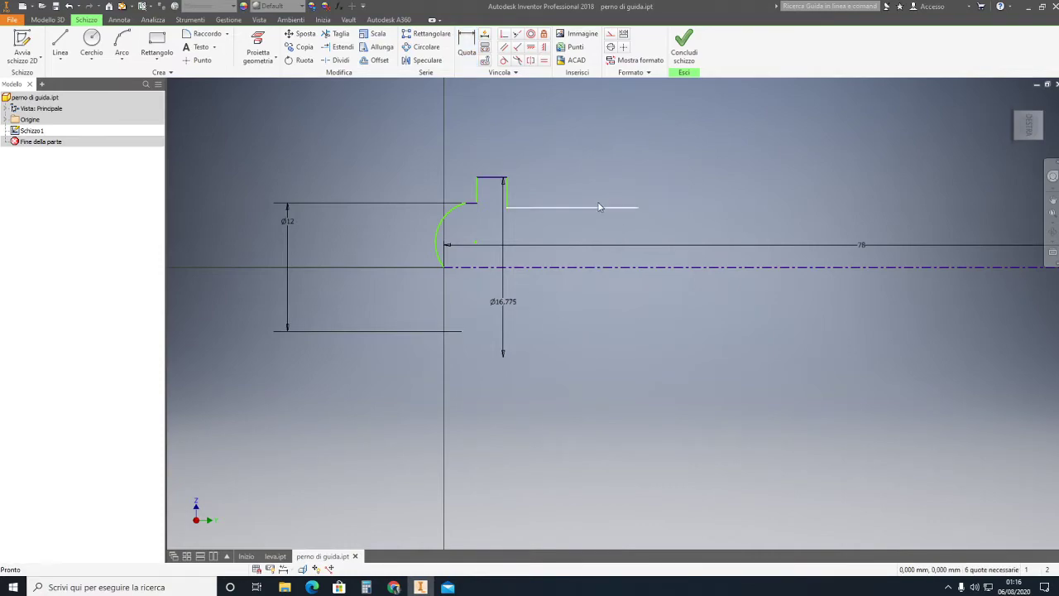
right_click(511, 303)
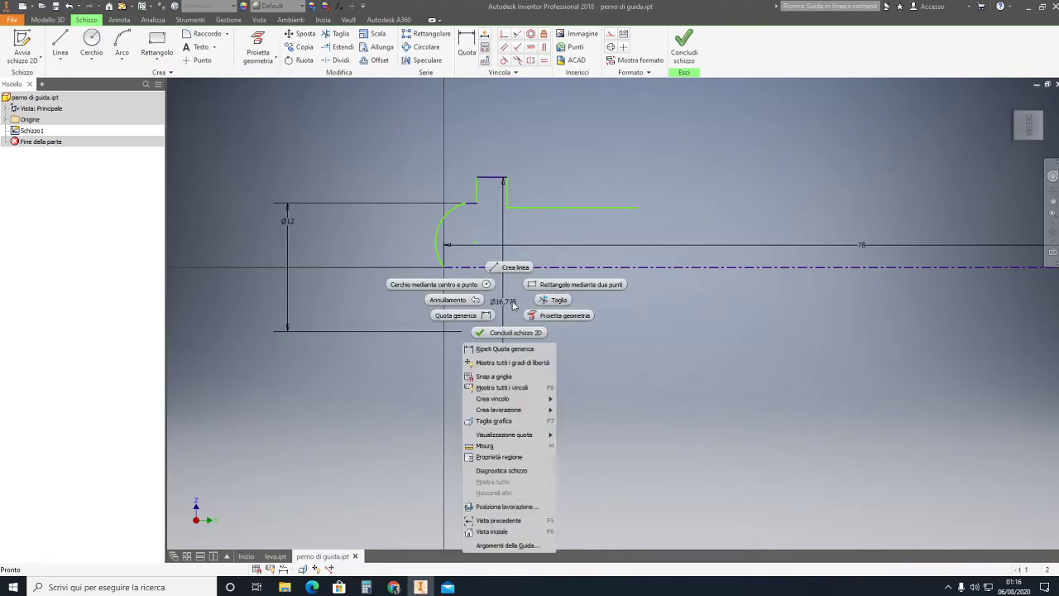
key("Escape")
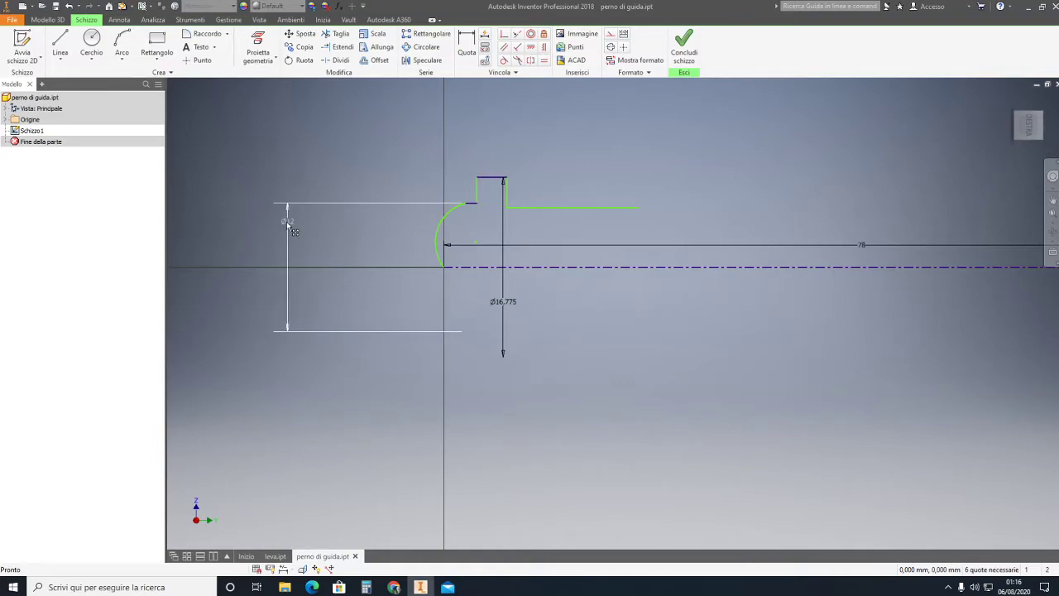
right_click(503, 304)
key("Escape")
double_click(504, 304)
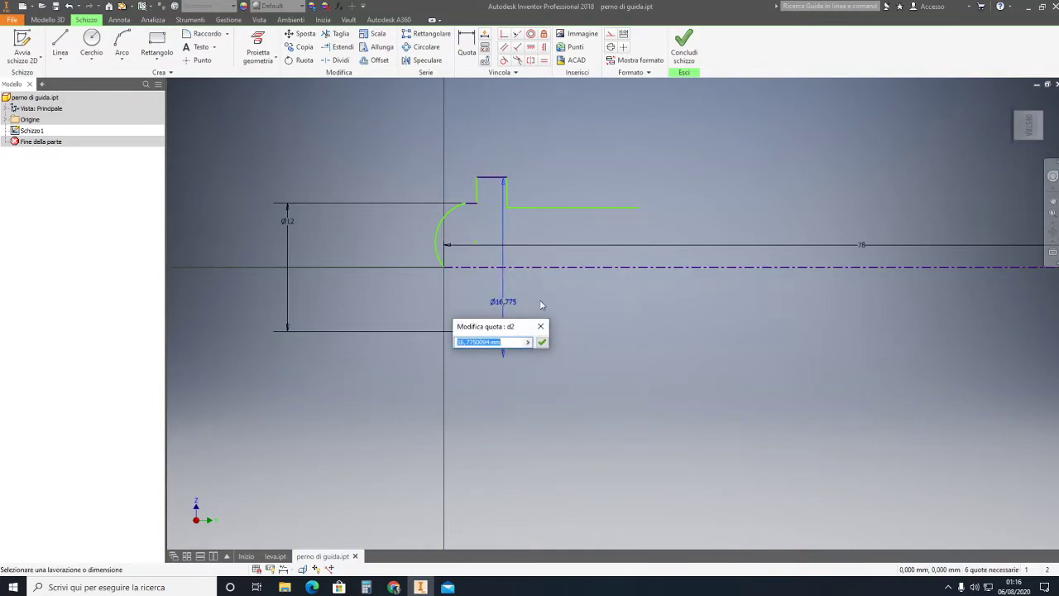
type("20")
left_click(542, 342)
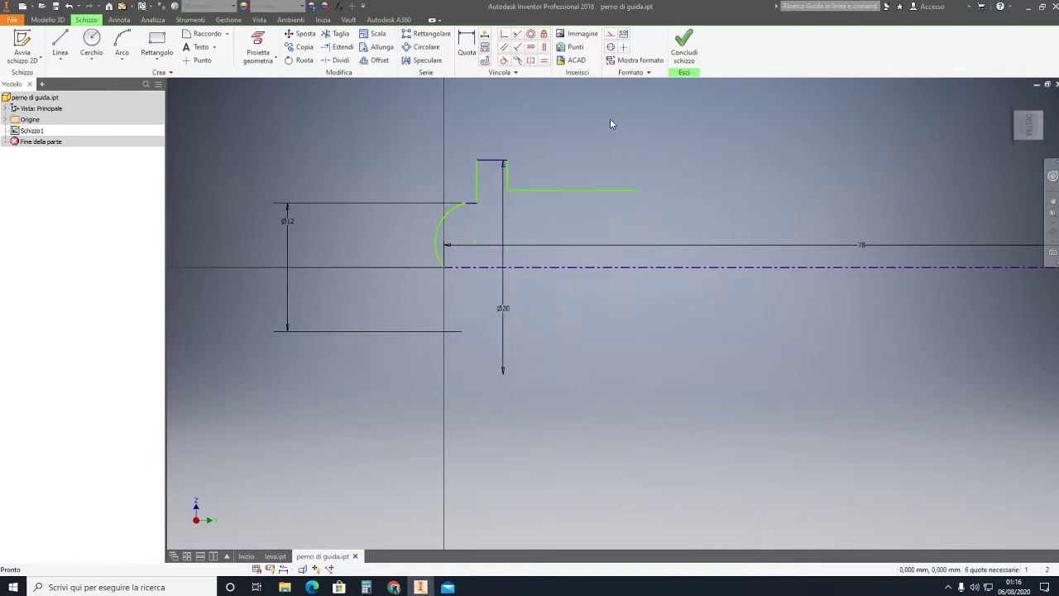
Dimension the long horizontal run as Ø10 against the centreline.
left_click(563, 191)
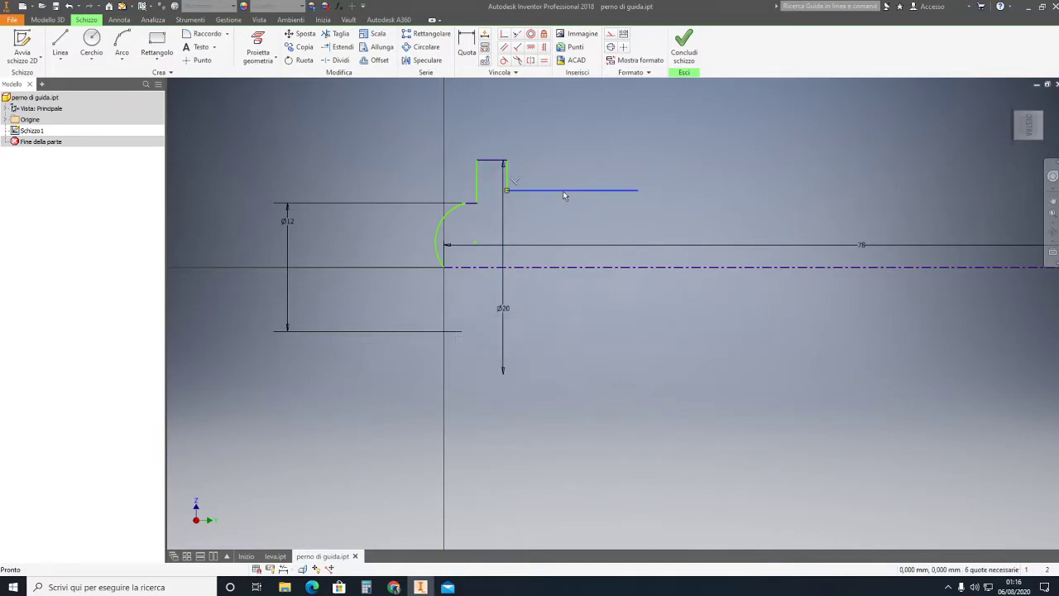
left_click(566, 267)
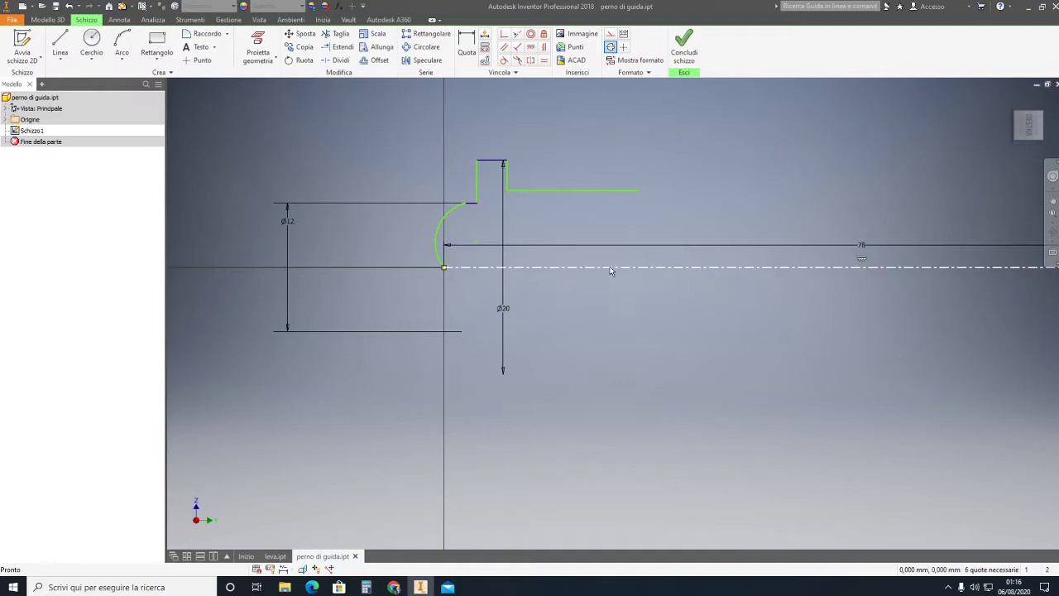
left_click(618, 191)
key("d")
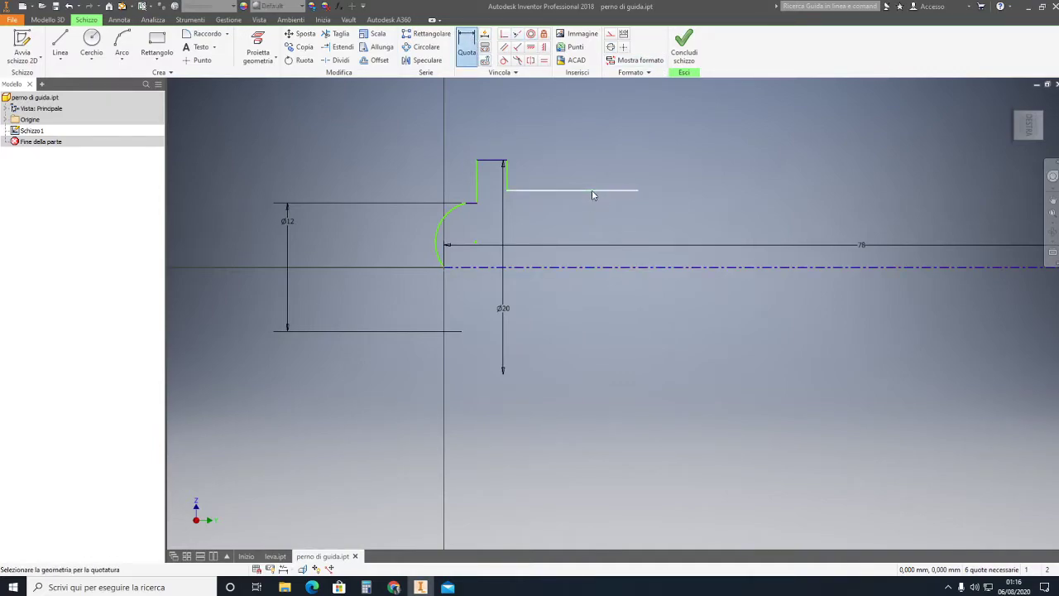
left_click(592, 190)
left_click(590, 267)
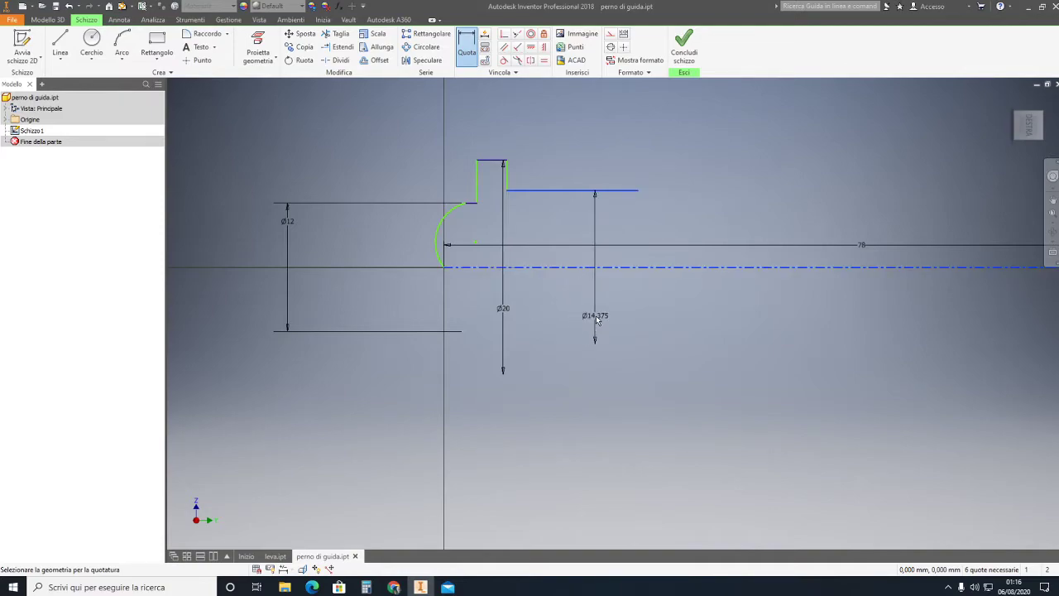
left_click(599, 316)
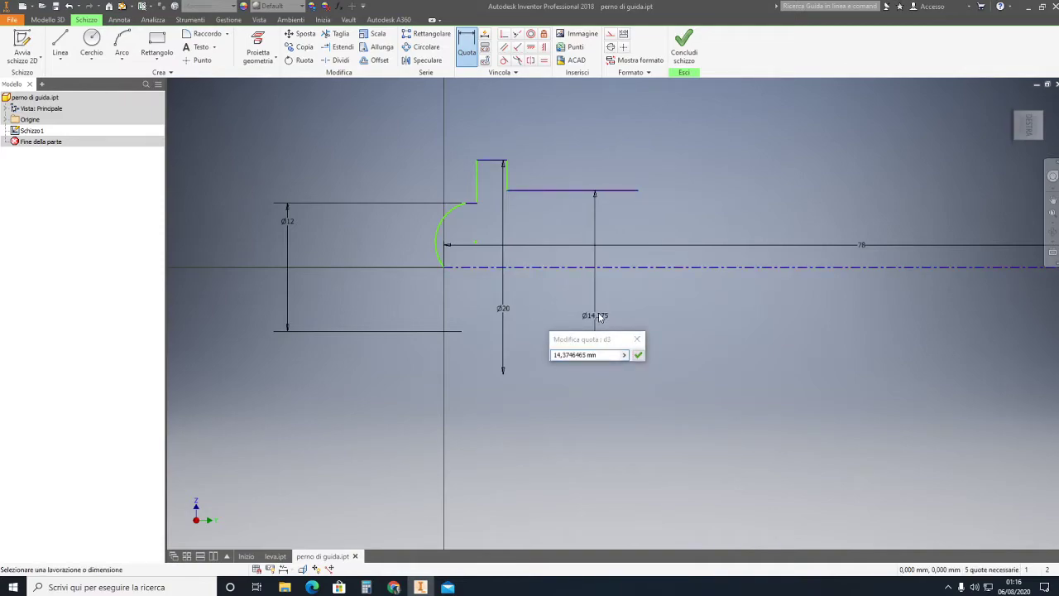
double_click(575, 354)
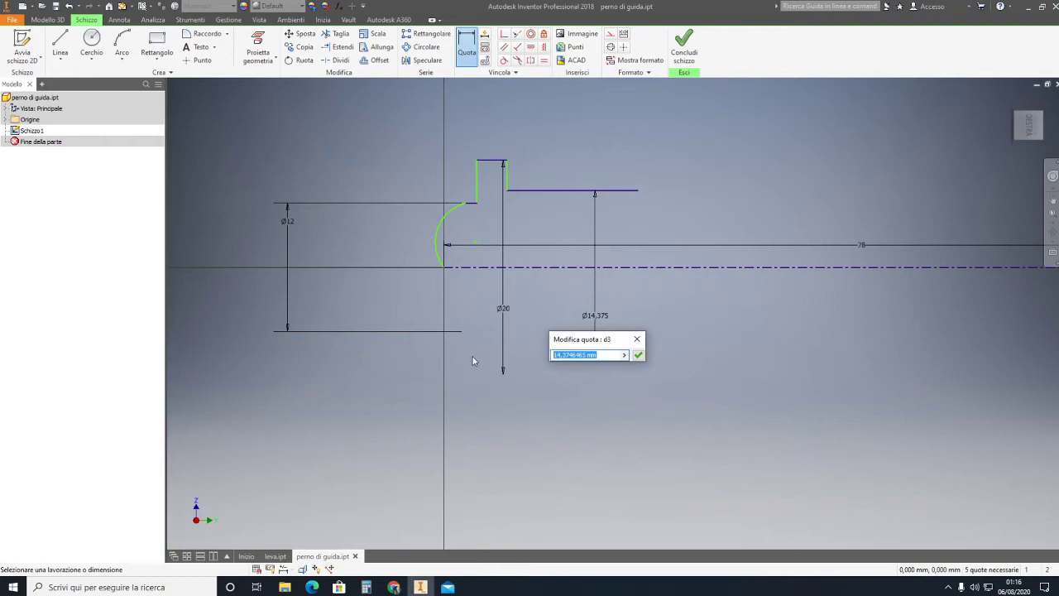
type("10")
key("Return")
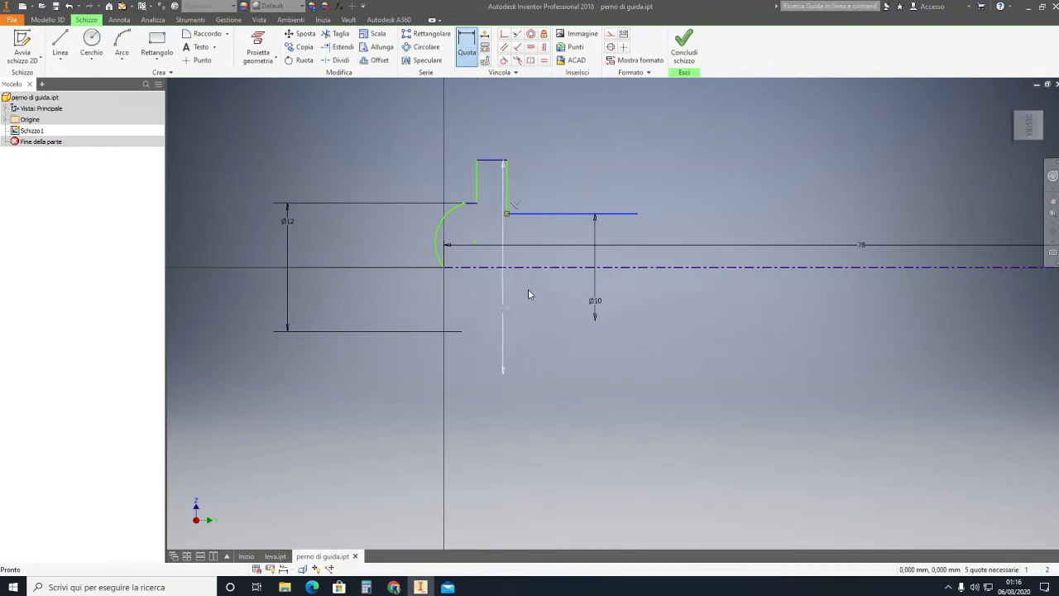
key("Escape")
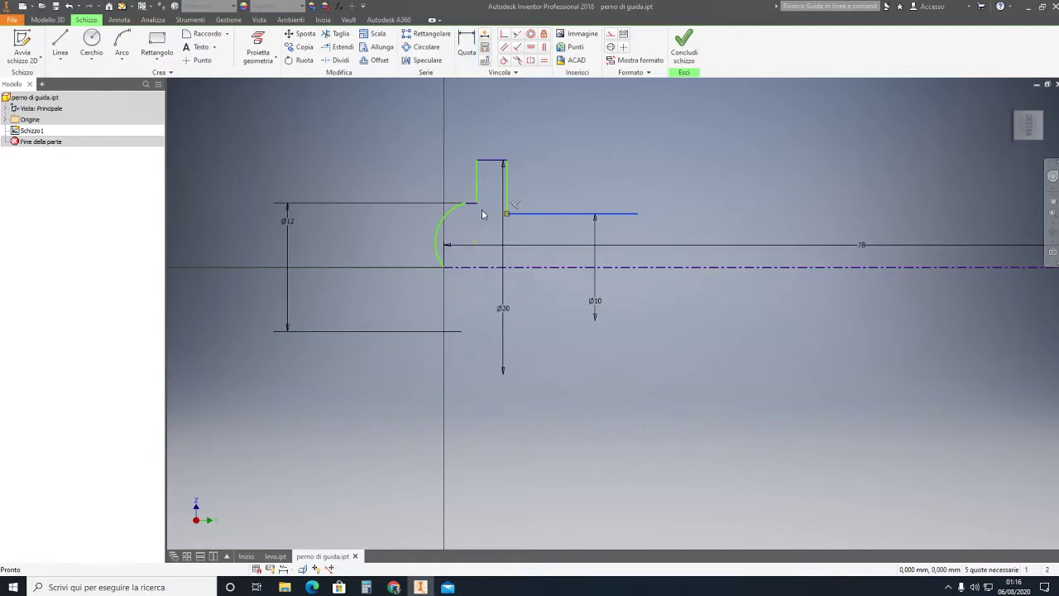
left_click(420, 587)
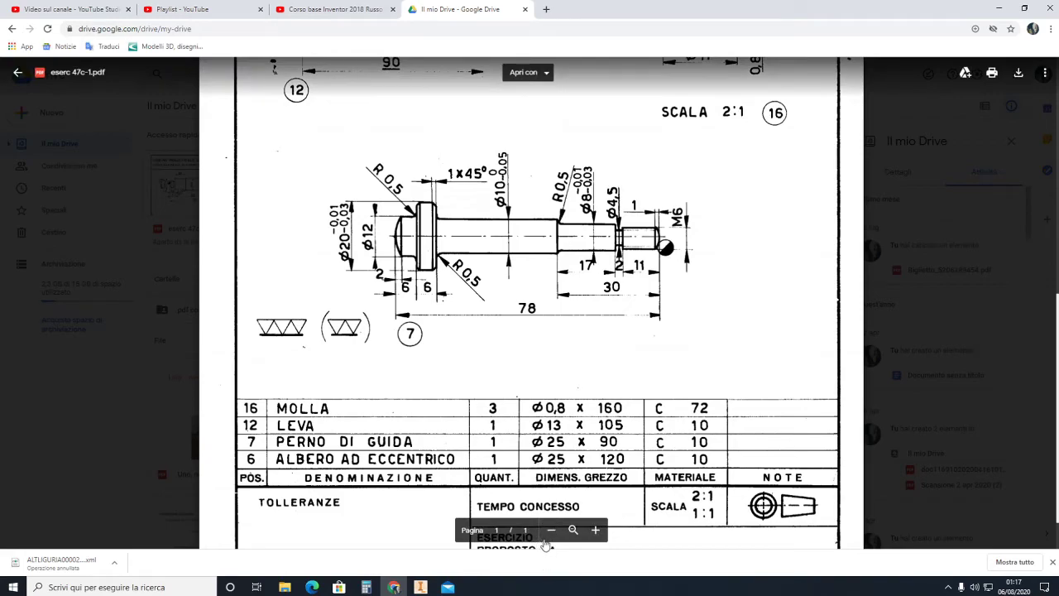
Return to the Inventor sketch after checking the pin drawing.
left_click(422, 586)
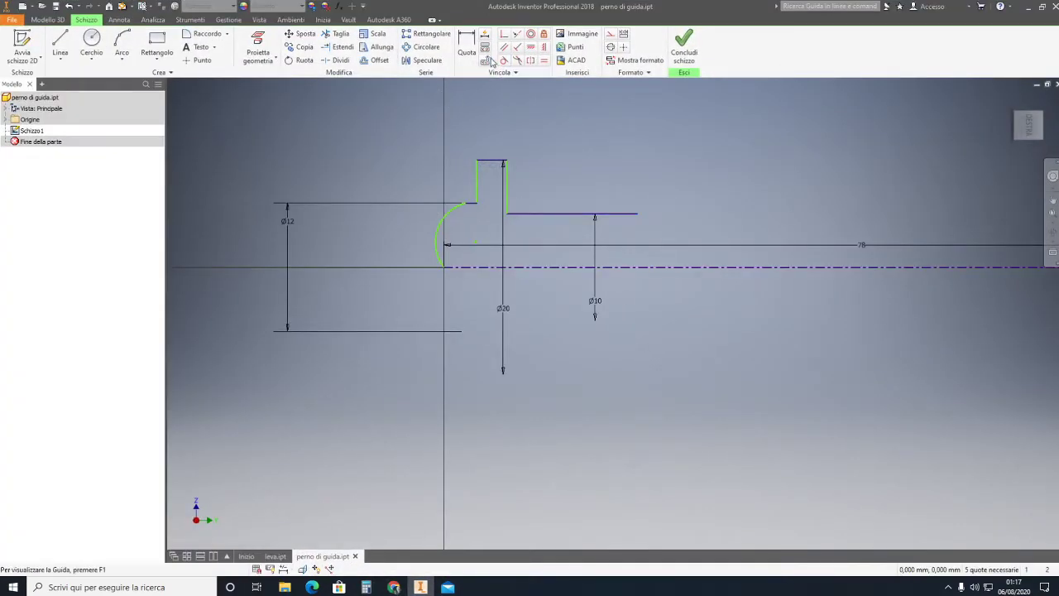
Set a 6 mm distance from the arc end to the step, then drag the collar side right.
left_click(467, 43)
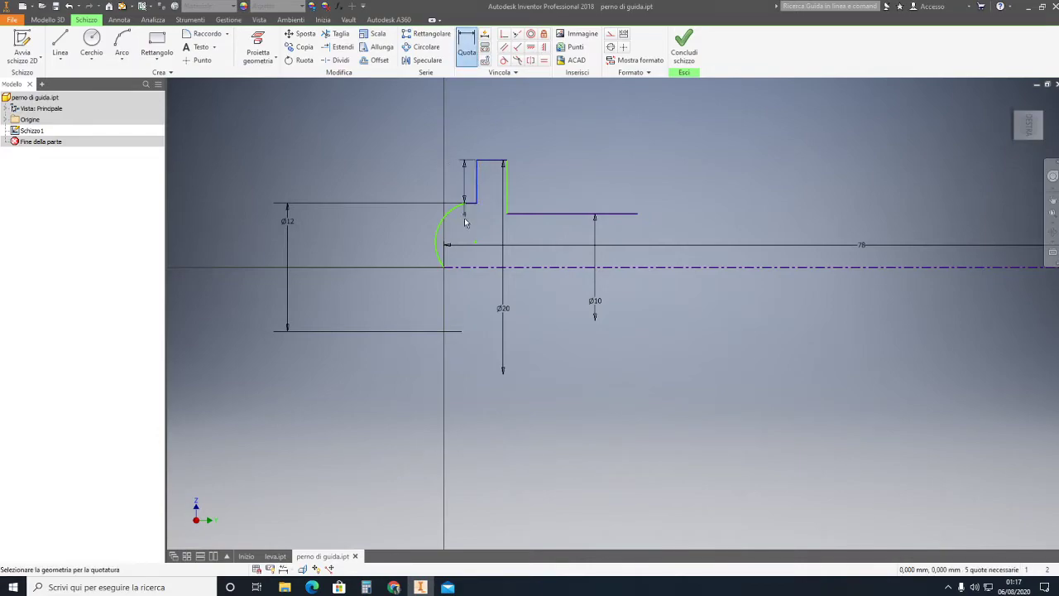
left_click(444, 268)
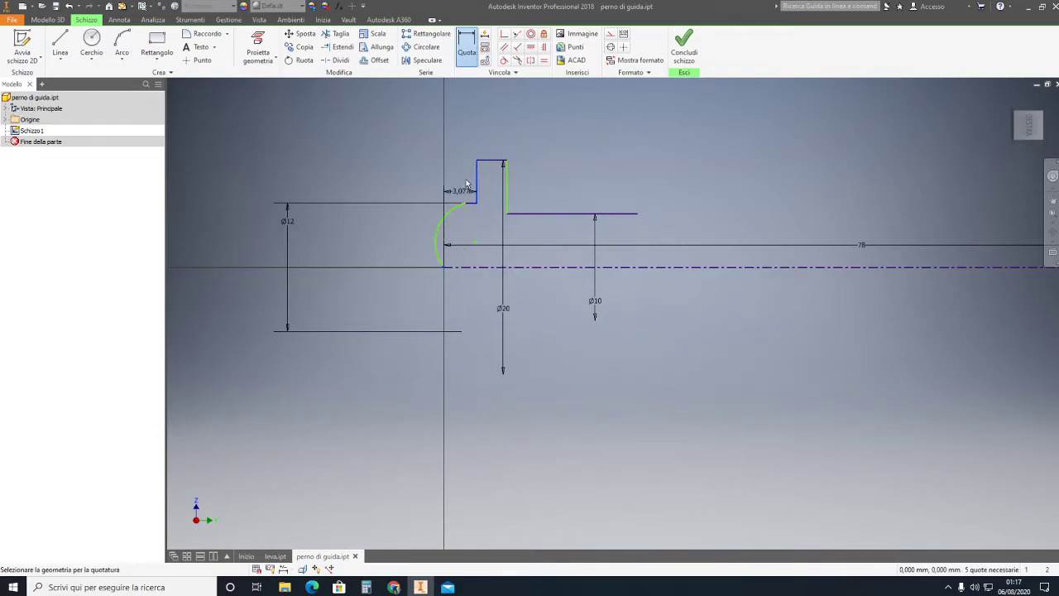
left_click(464, 134)
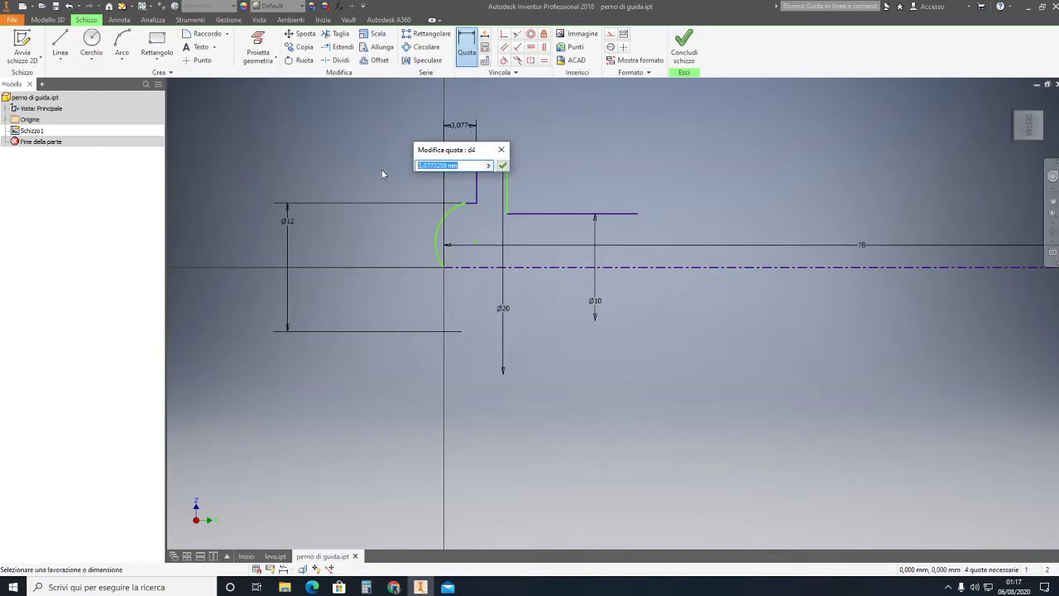
type("6")
key("Return")
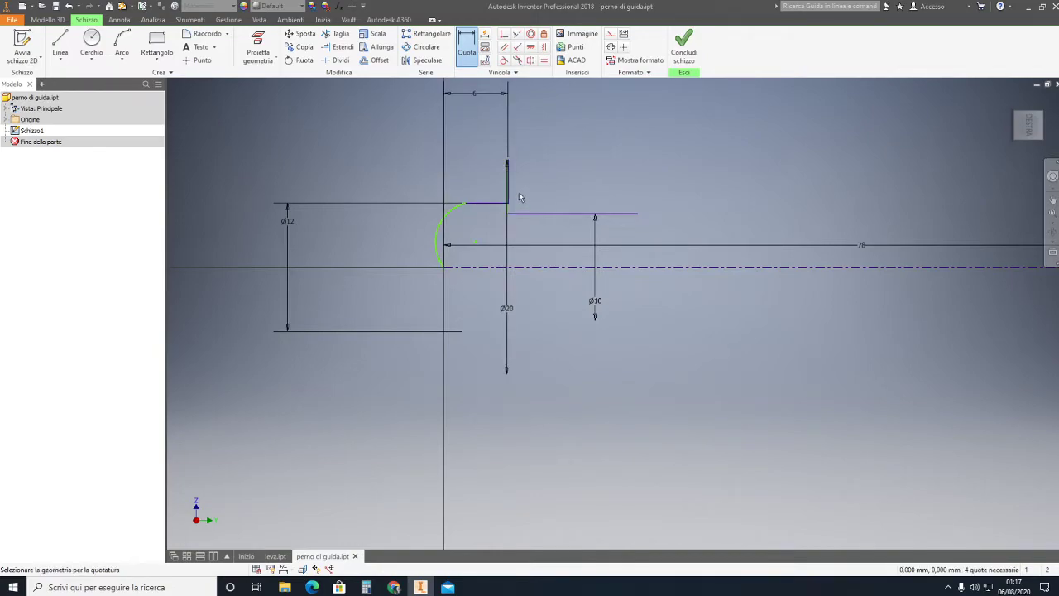
scroll(519, 196, "down", 5)
key("Escape")
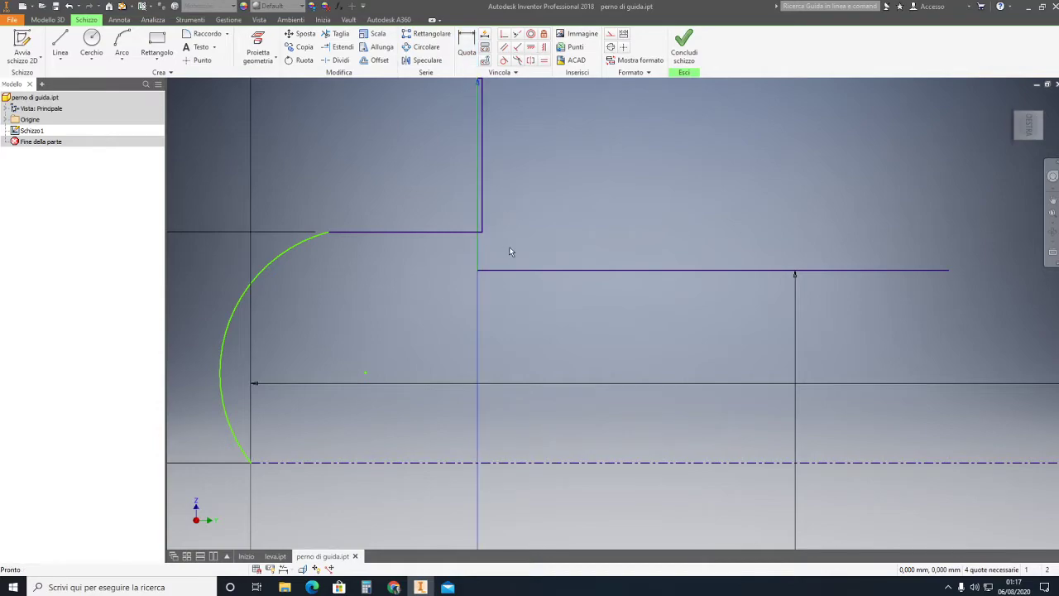
left_click_drag(477, 271, 647, 271)
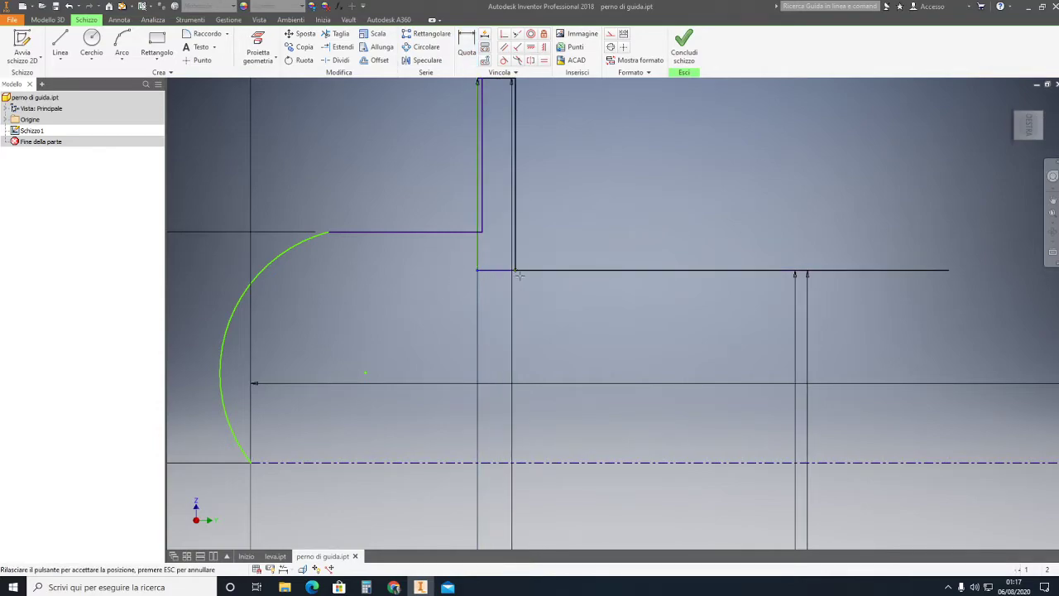
scroll(724, 170, "up", 2)
scroll(580, 249, "up", 2)
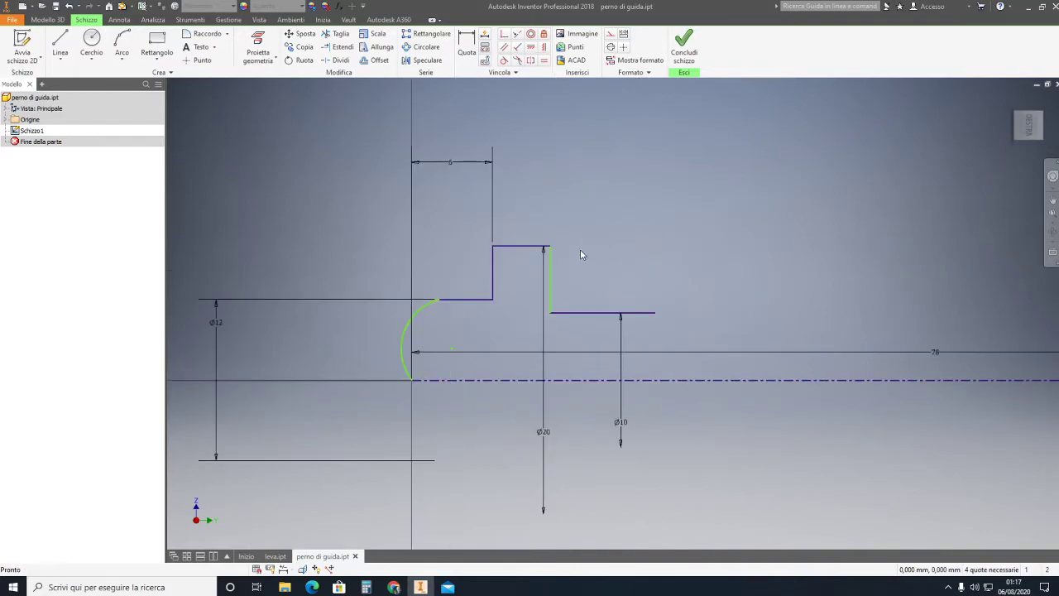
Dimension the collar's top line with width equal to d4 (6 mm).
left_click(468, 40)
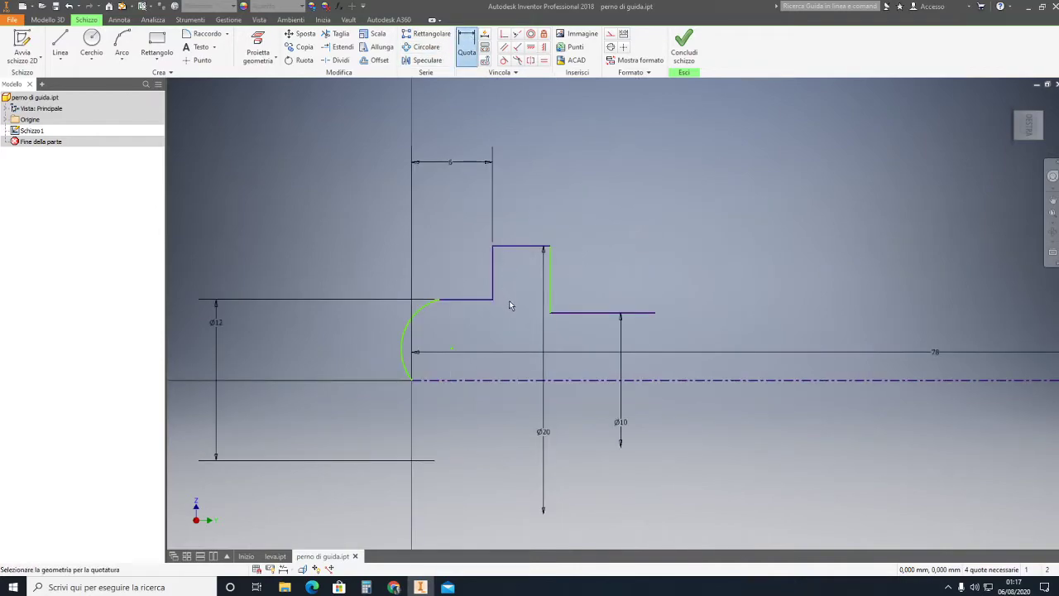
left_click(520, 247)
left_click(526, 164)
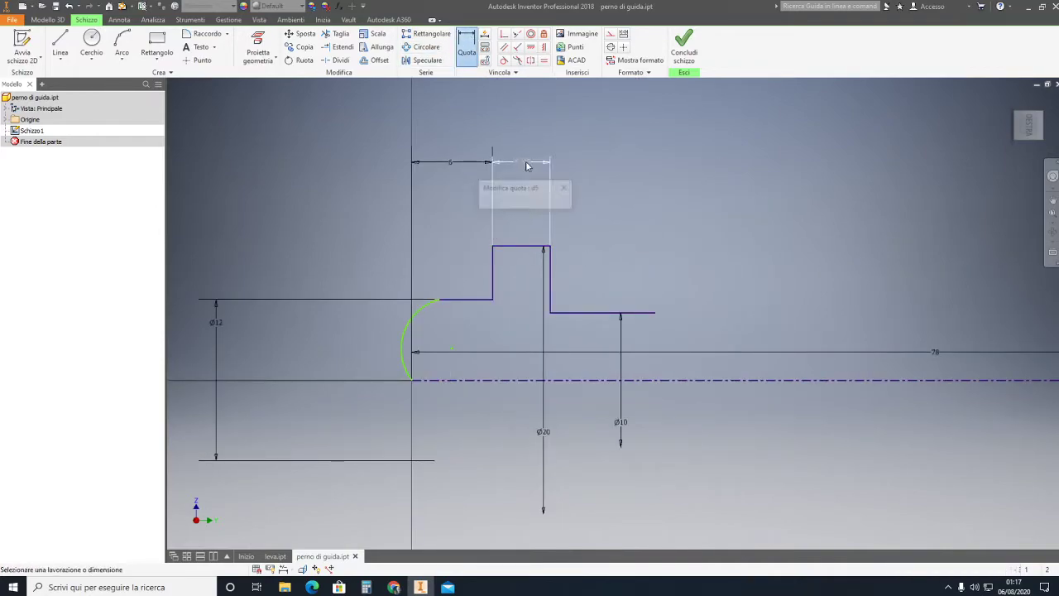
type("d4")
left_click(575, 204)
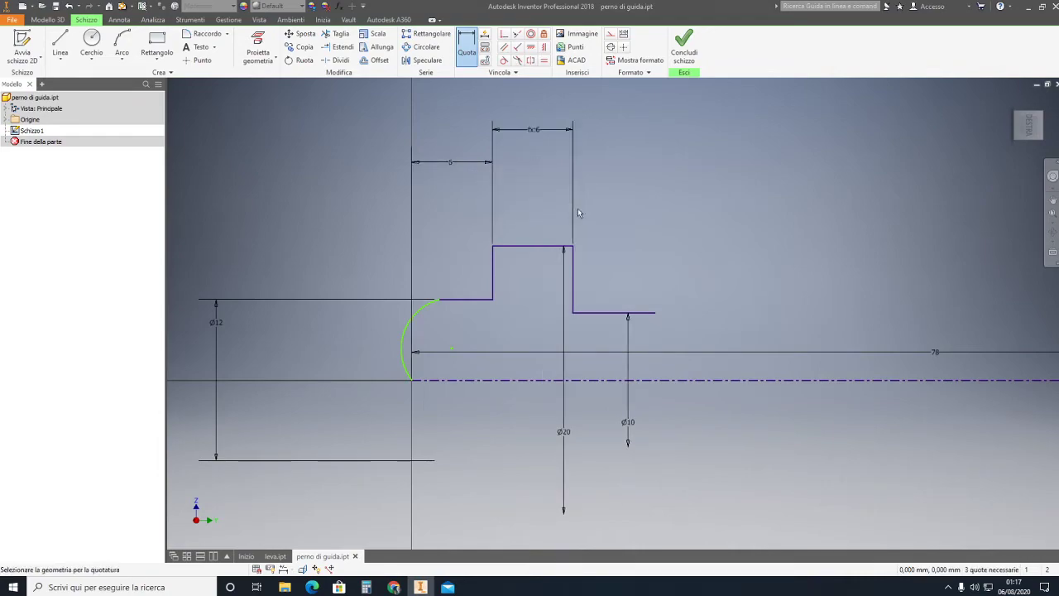
key("Escape")
middle_click_drag(657, 265, 735, 211)
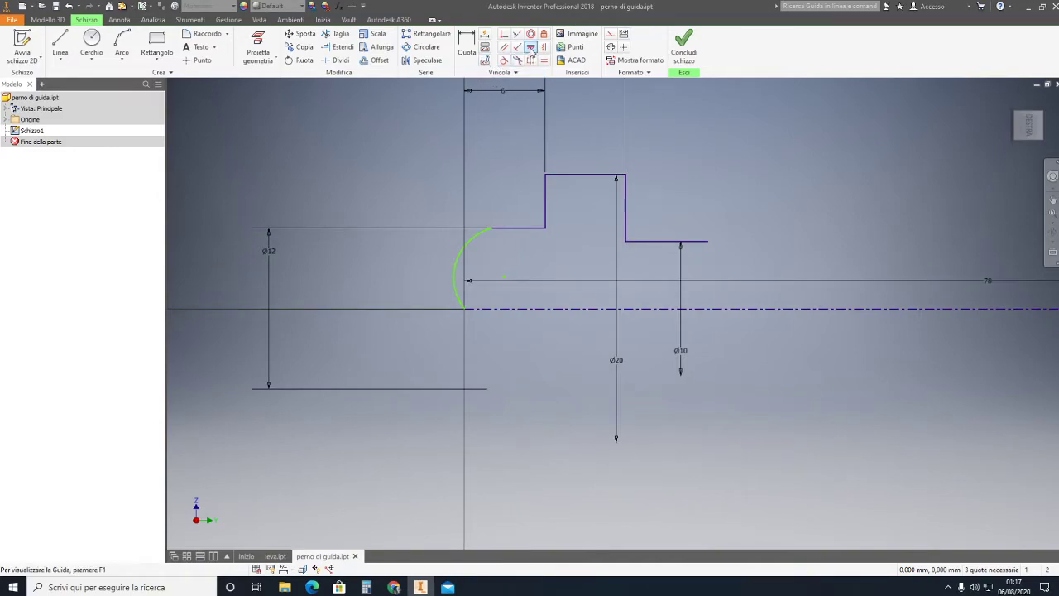
Constrain the end arc's centre point to lie on the centreline.
left_click(504, 34)
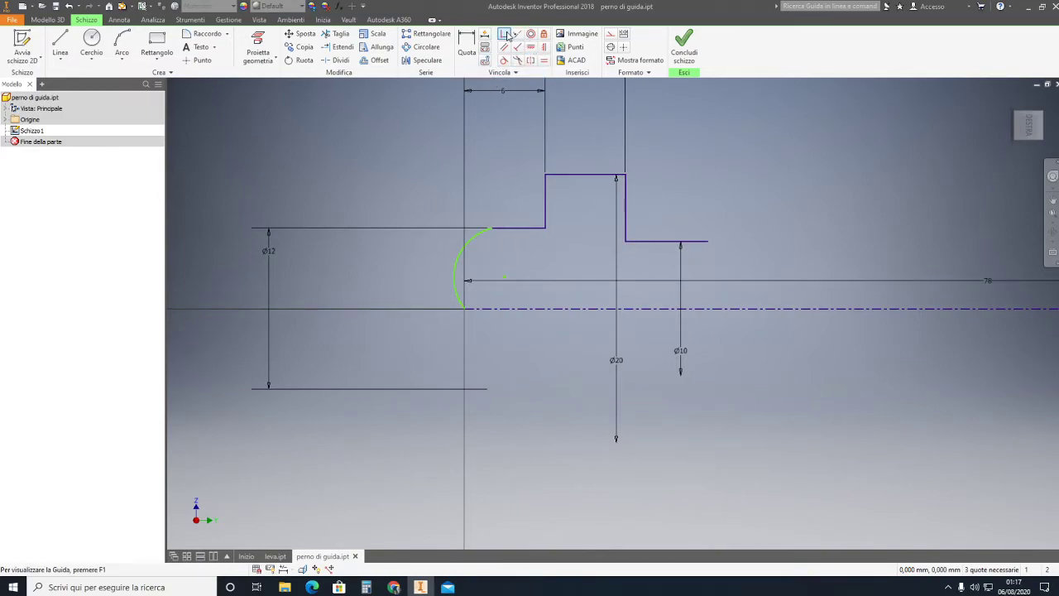
left_click(506, 282)
left_click(526, 306)
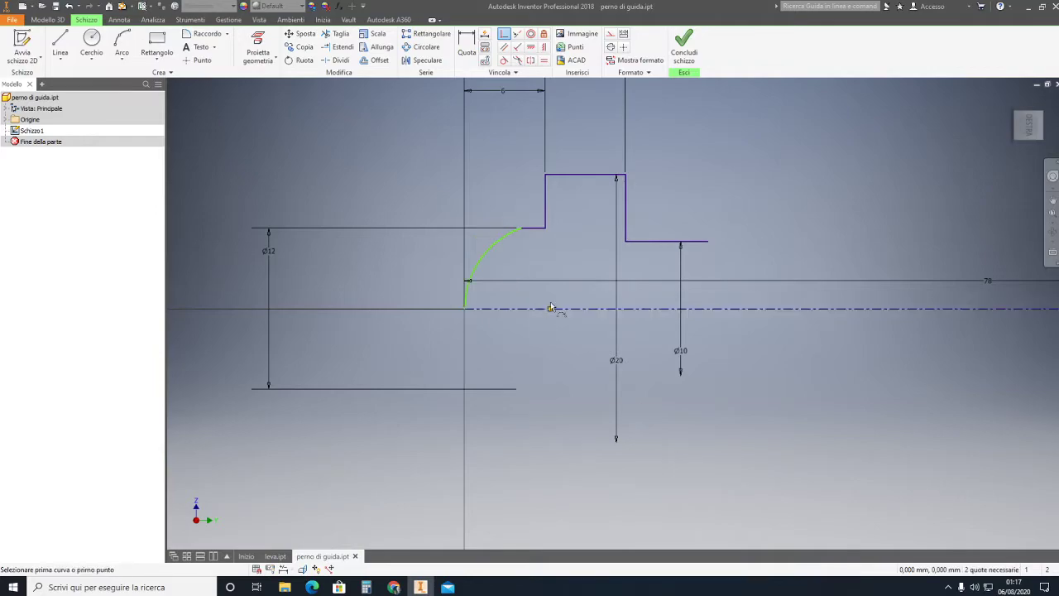
Dimension the arc's top end at 2 mm from the tip.
key("d")
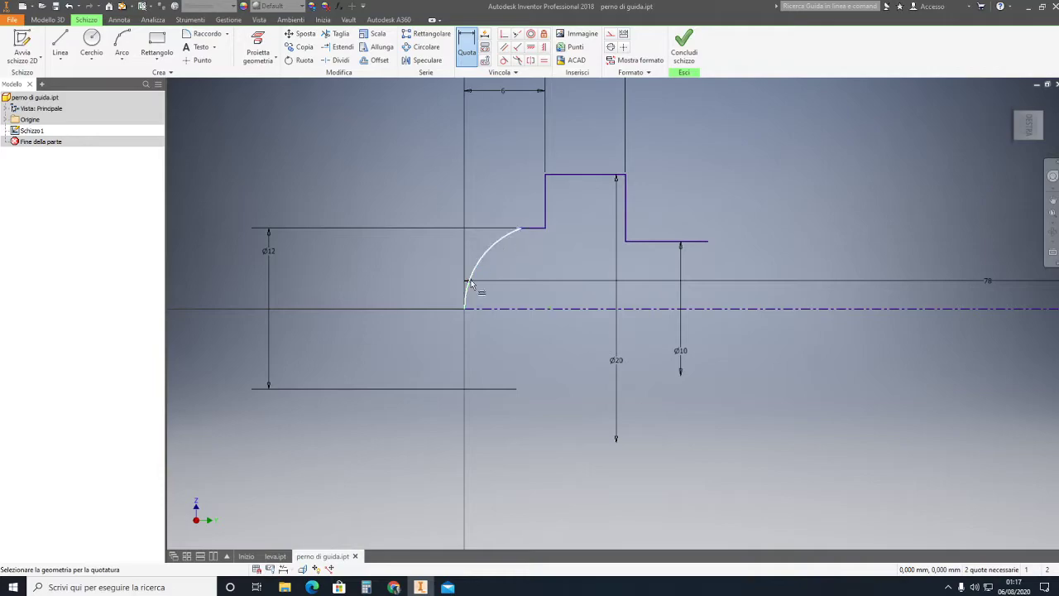
left_click(463, 311)
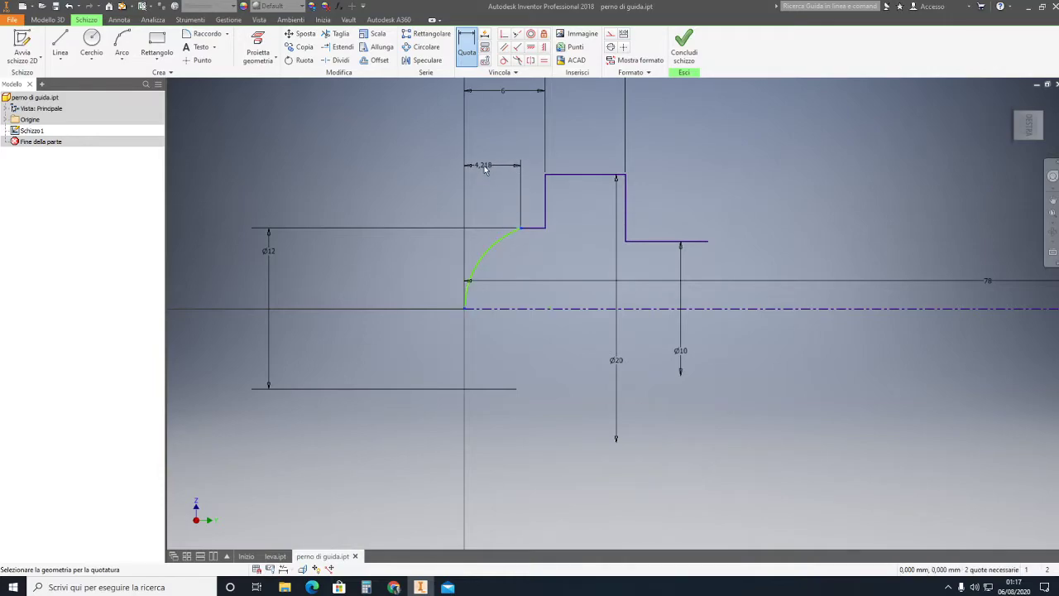
left_click(494, 165)
left_click(396, 588)
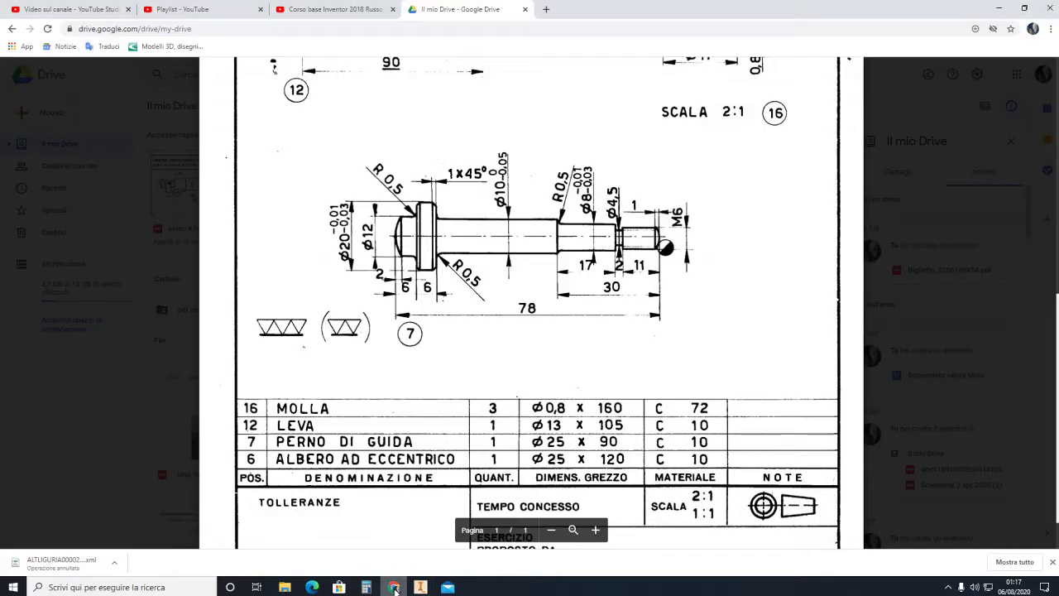
left_click(396, 589)
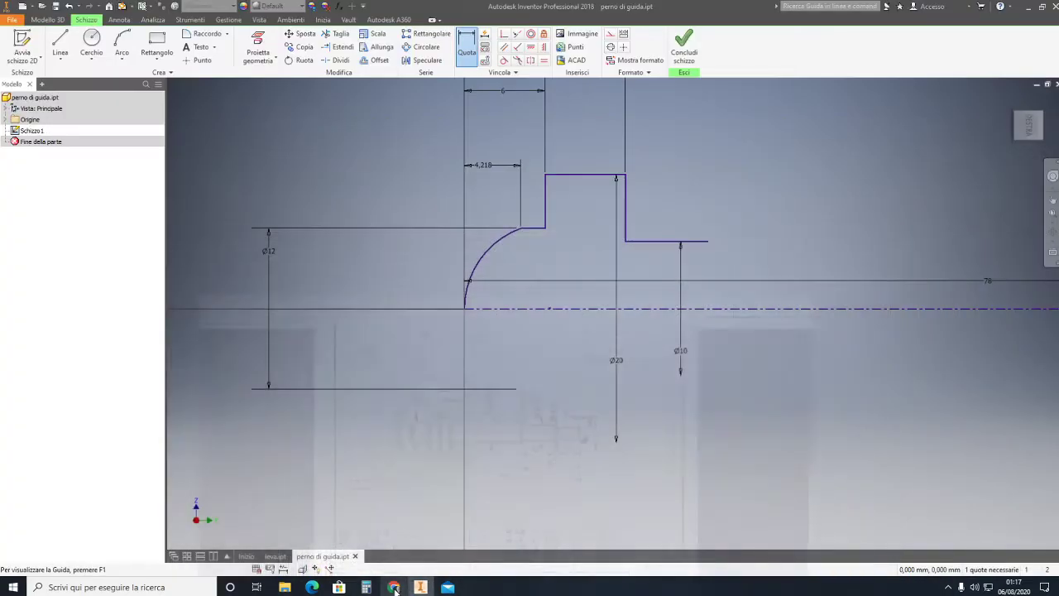
left_click(490, 167)
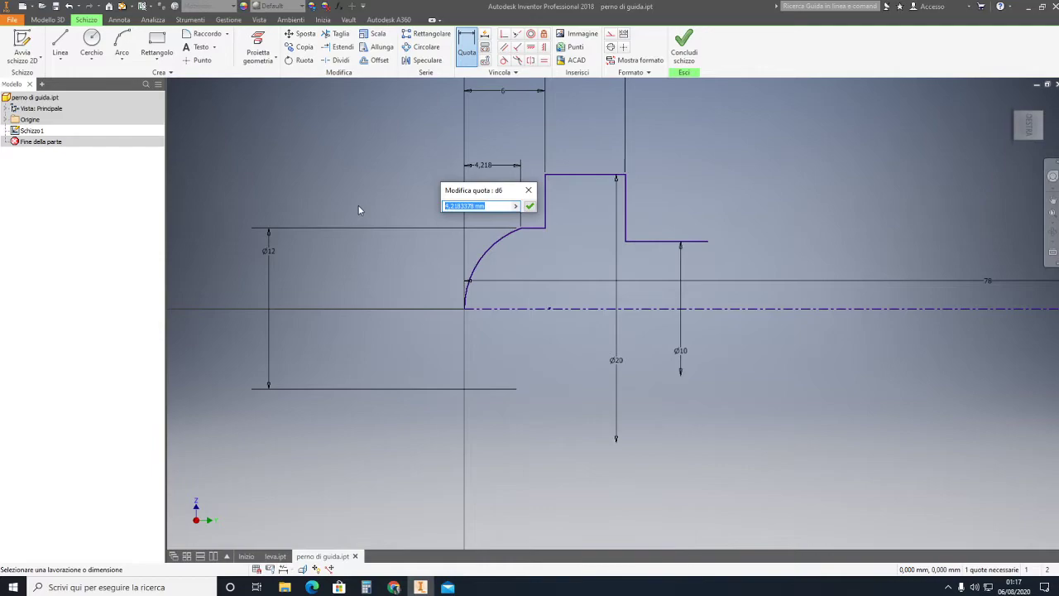
type("2")
key("Return")
key("Escape")
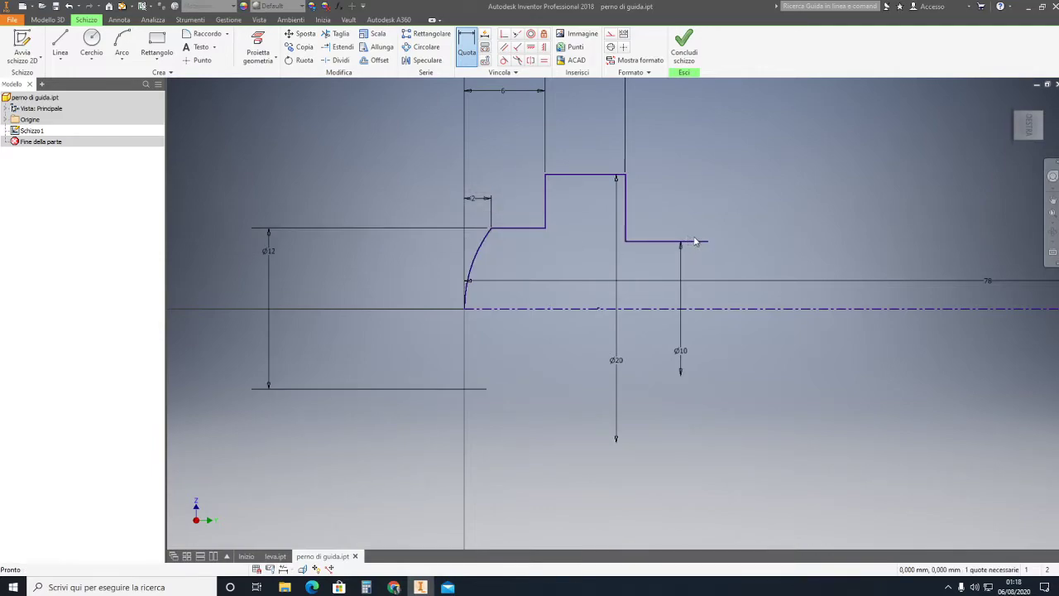
Drag the Ø10 line's end further to the right to lengthen it.
middle_click_drag(693, 239, 343, 245)
left_click_drag(344, 245, 700, 241)
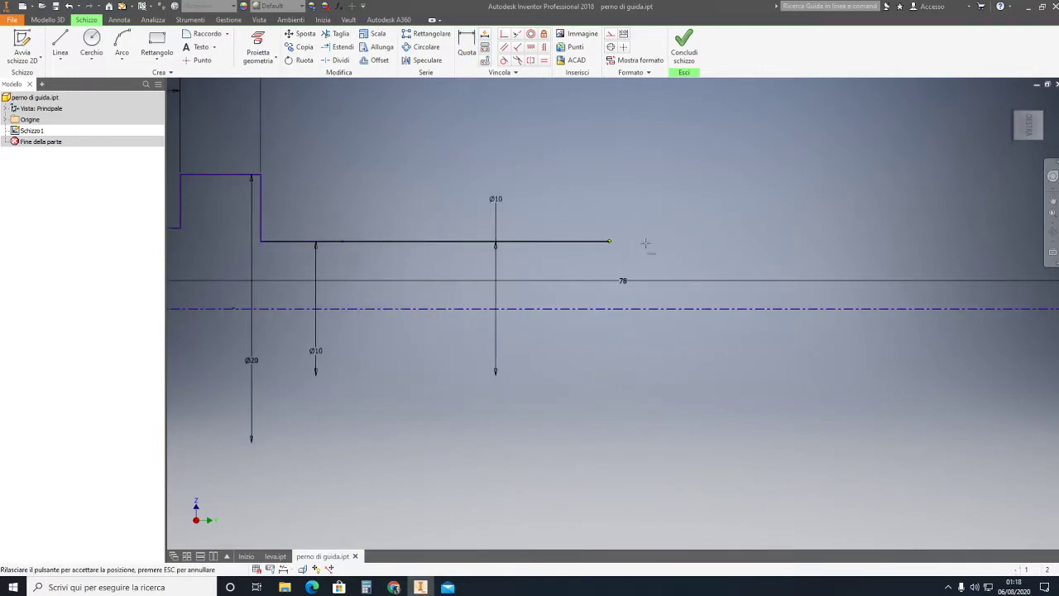
scroll(723, 239, "up", 2)
middle_click_drag(723, 240, 742, 310)
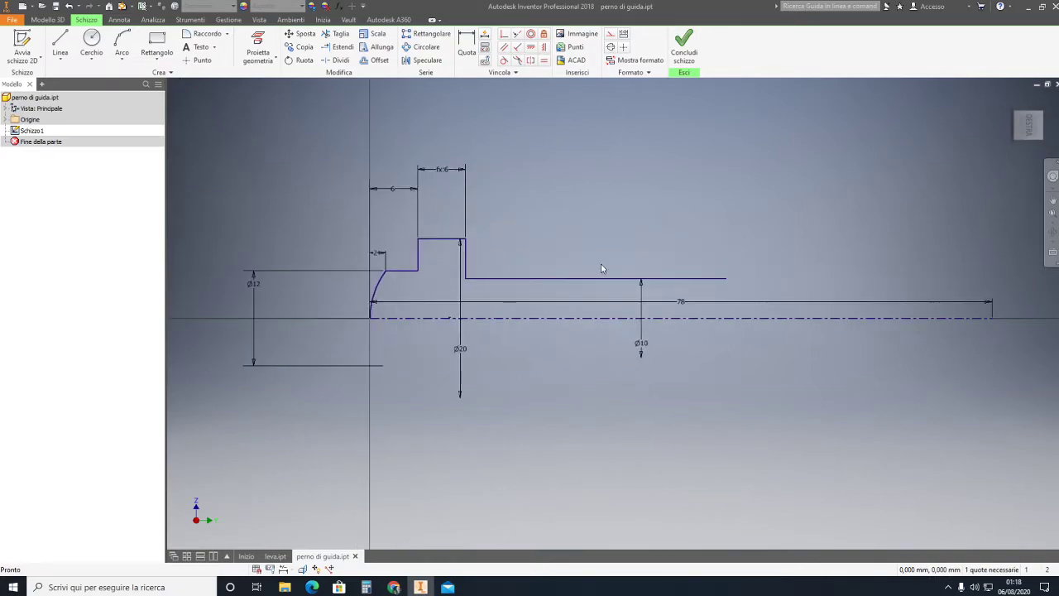
scroll(743, 310, "up", 1)
left_click_drag(742, 304, 782, 300)
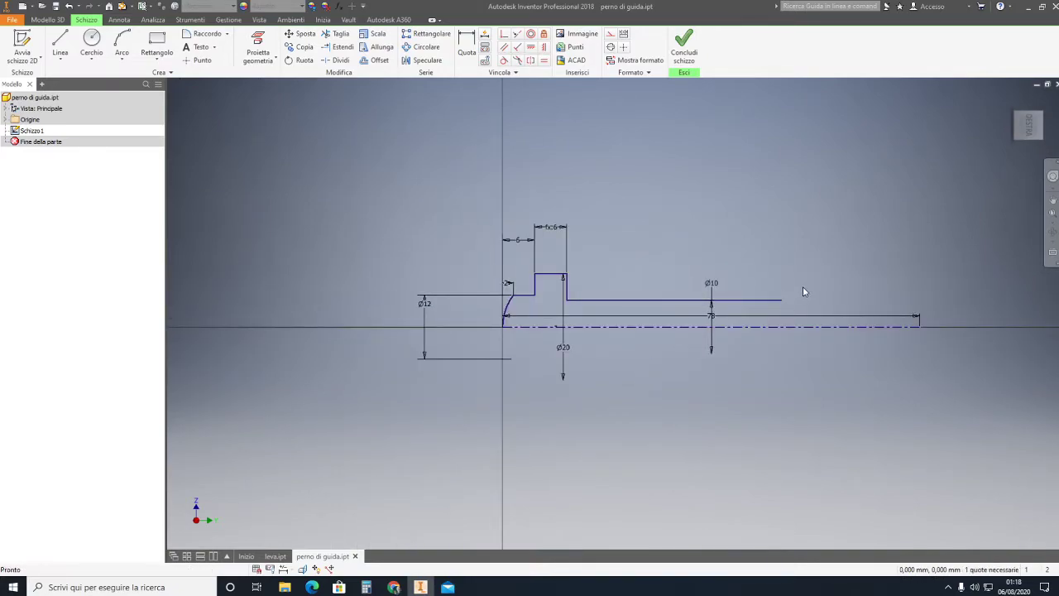
middle_click_drag(783, 275, 629, 154)
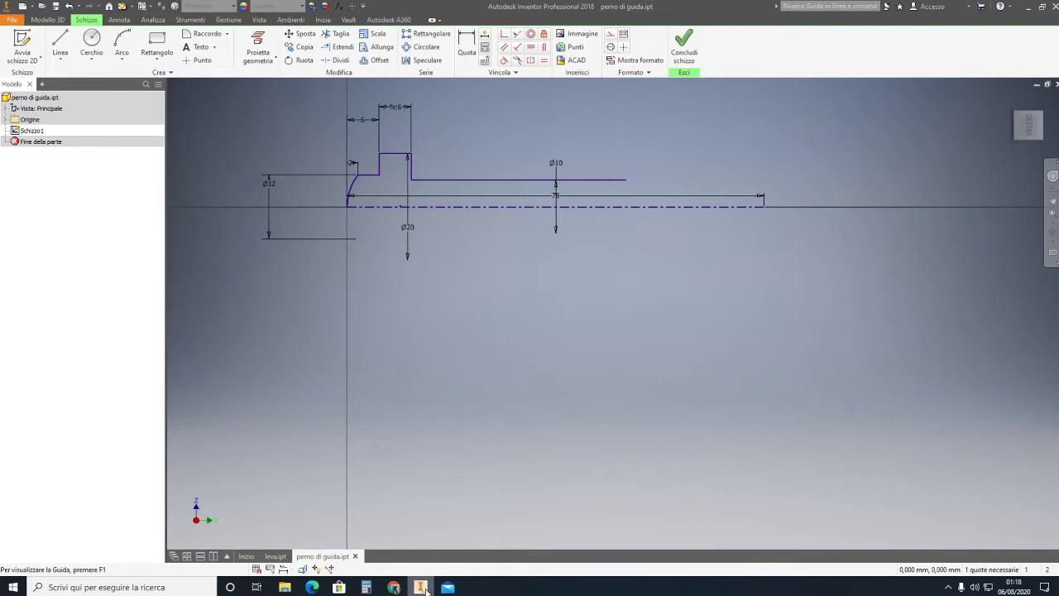
mouse_move(420, 587)
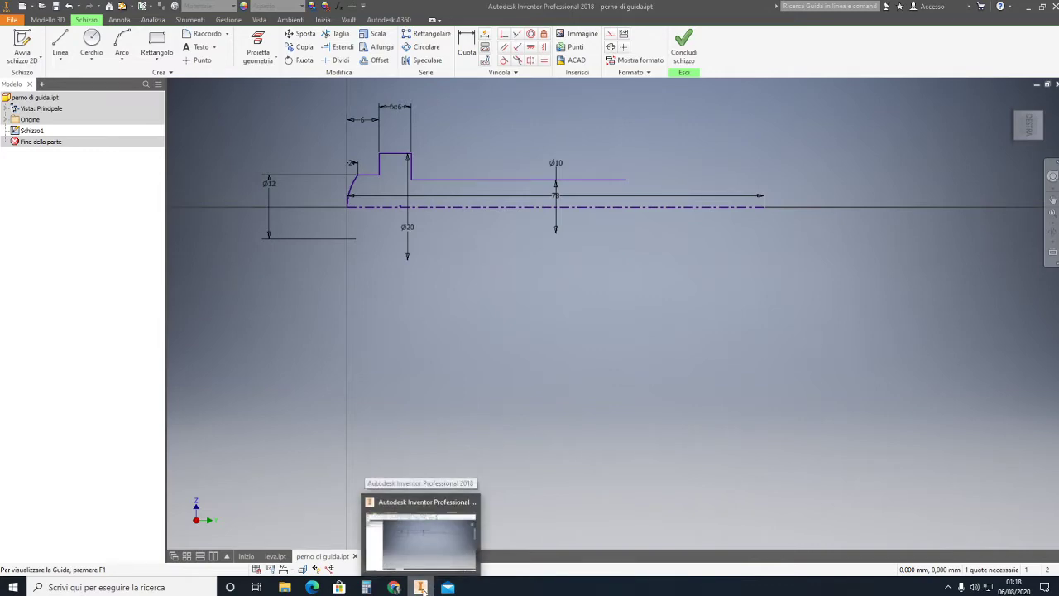
left_click(422, 587)
left_click(420, 588)
left_click(395, 587)
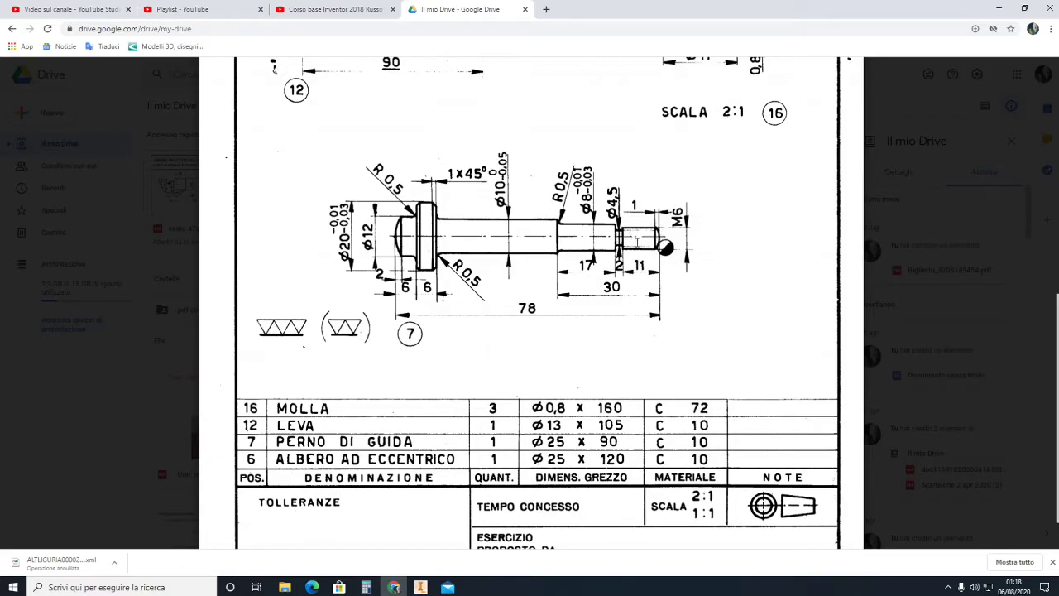
left_click(420, 587)
middle_click_drag(664, 363, 432, 396)
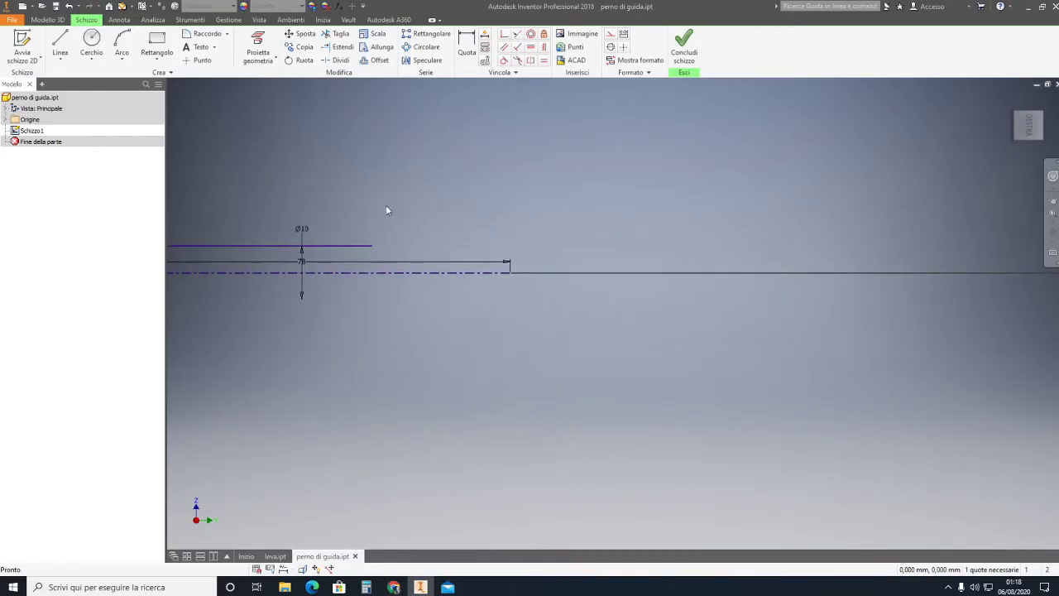
Draw a rounded arc at the axis end of the pin.
left_click(122, 41)
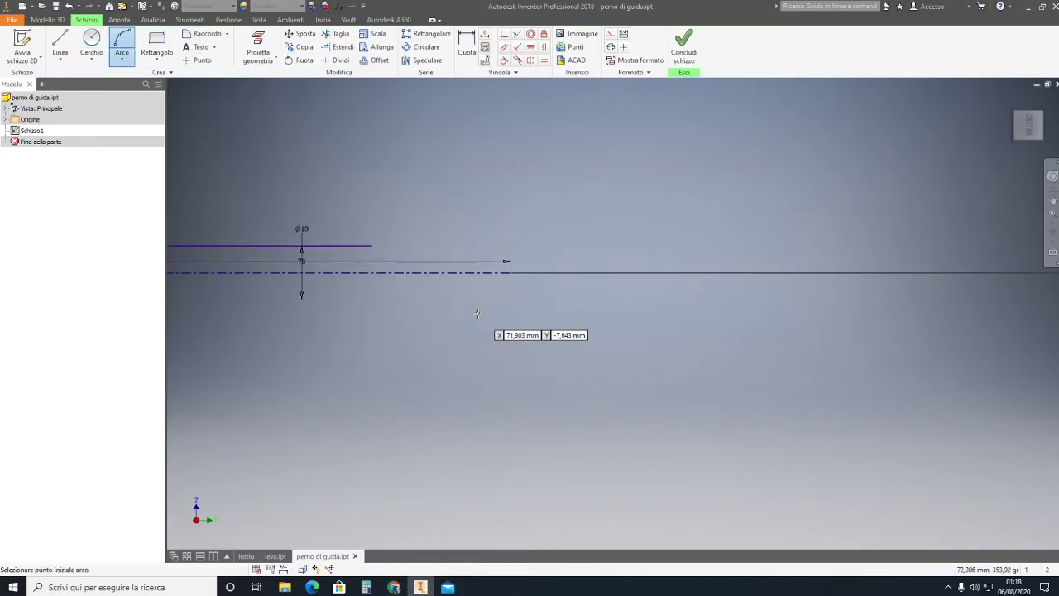
scroll(480, 280, "up", 5)
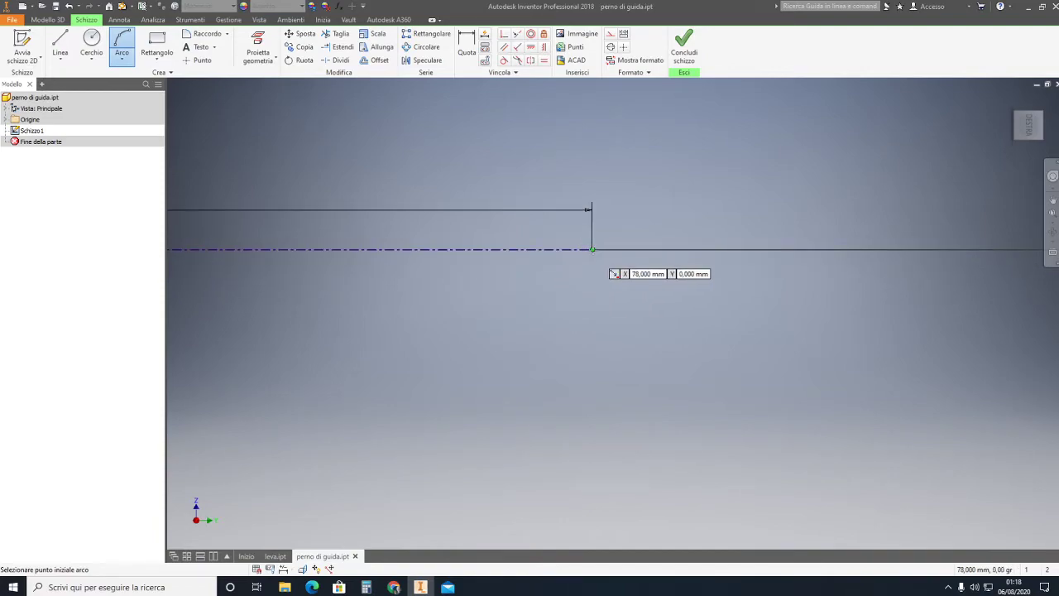
left_click(593, 248)
left_click(588, 209)
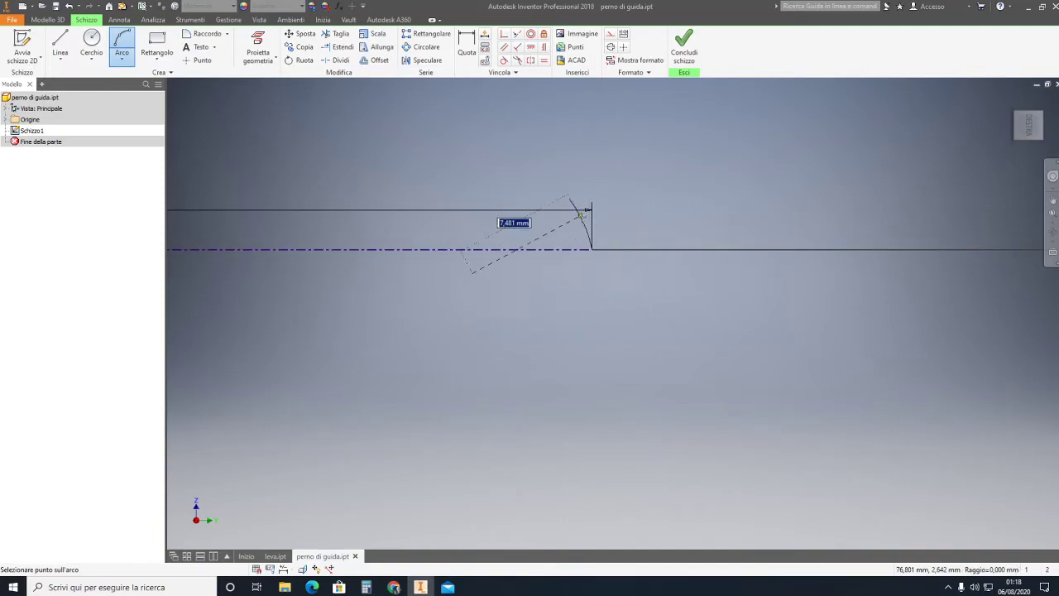
left_click(581, 216)
key("Escape")
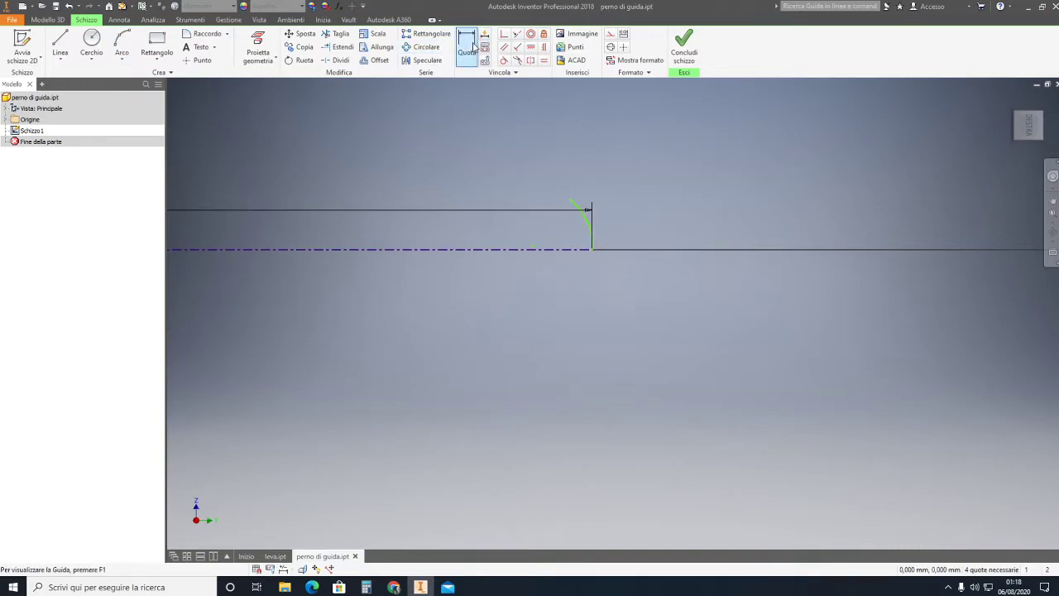
left_click(474, 47)
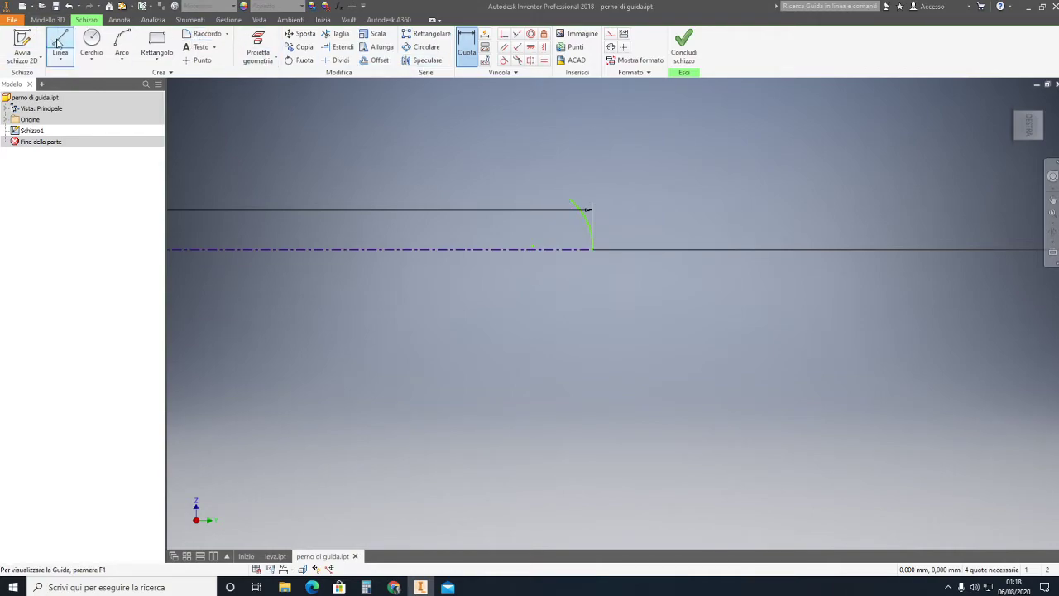
Draw the groove step: a horizontal run left, a short drop, and a long horizontal line.
left_click(60, 43)
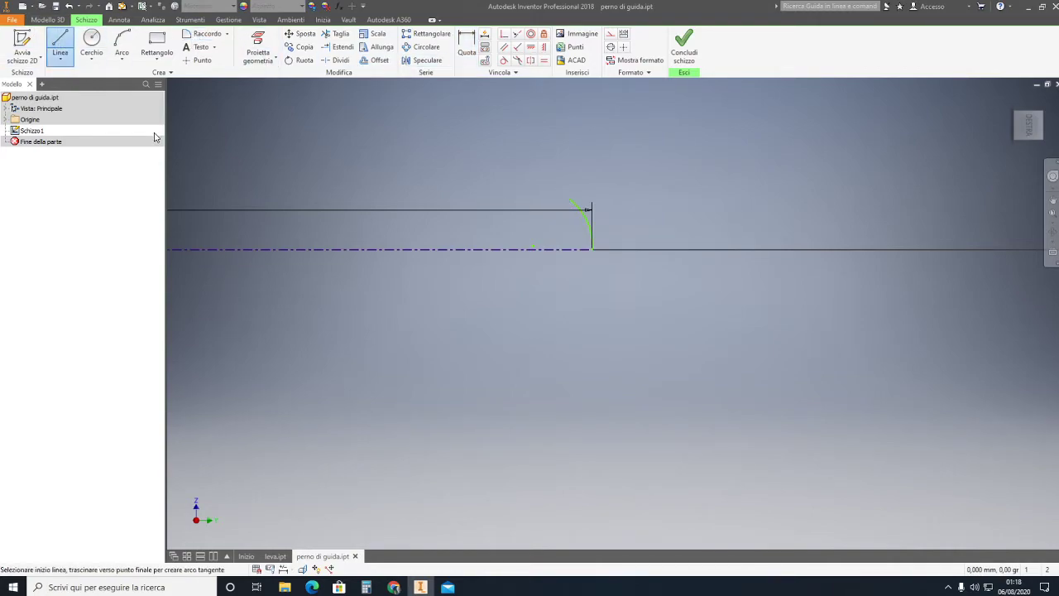
left_click(570, 198)
left_click(463, 199)
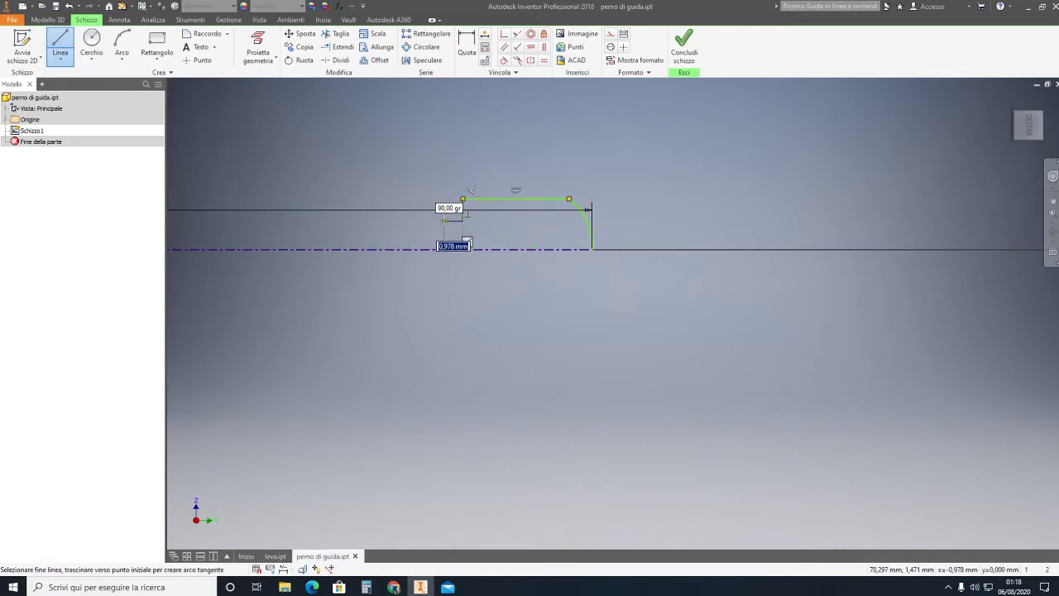
left_click(462, 221)
left_click(444, 188)
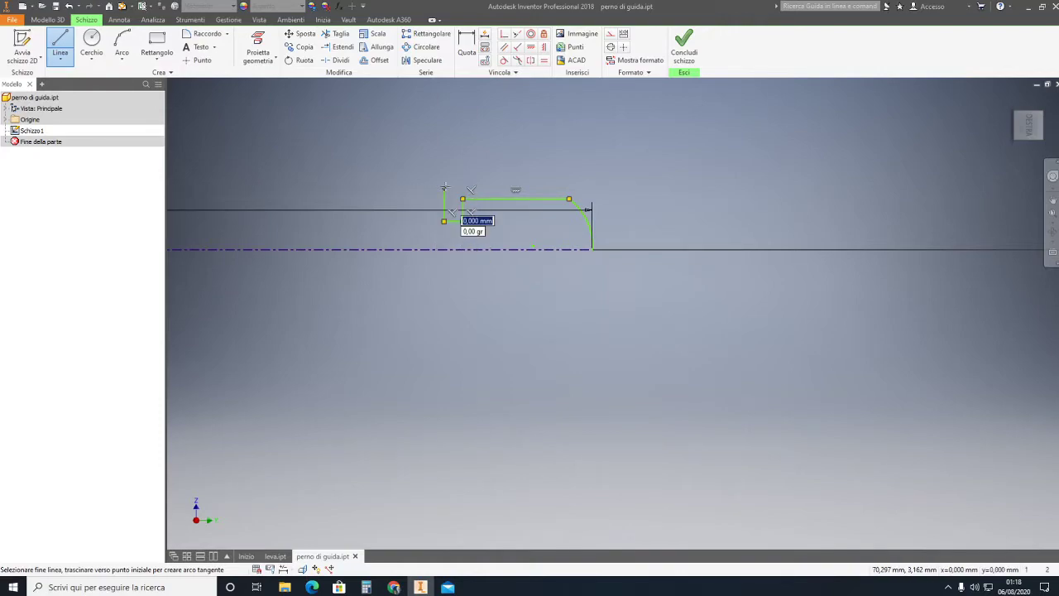
middle_click_drag(445, 189, 842, 236)
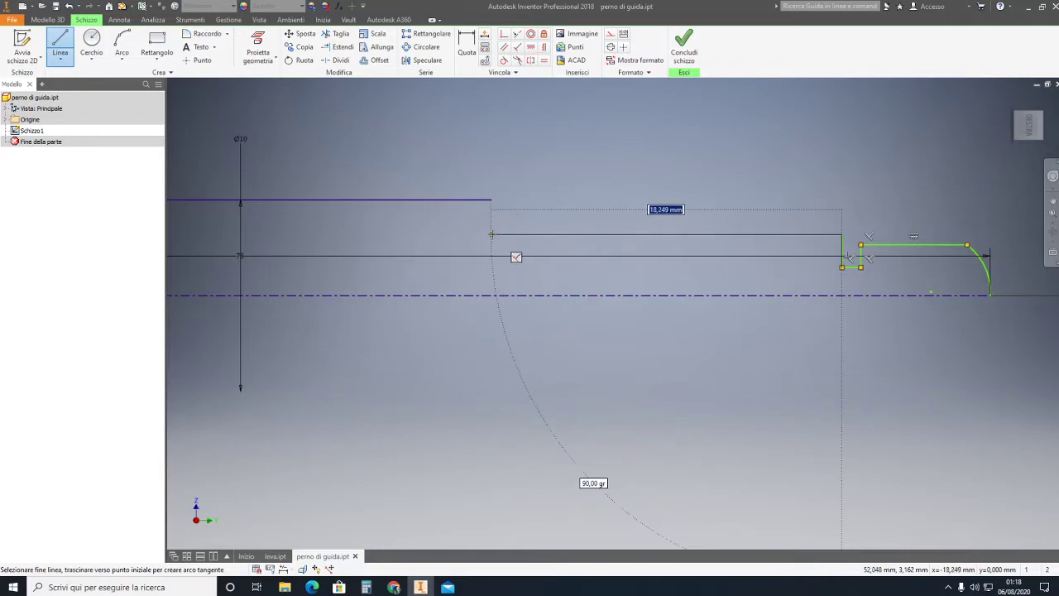
left_click(491, 234)
key("Escape")
Join the two profile pieces with a vertical segment.
left_click(491, 199)
left_click(490, 234)
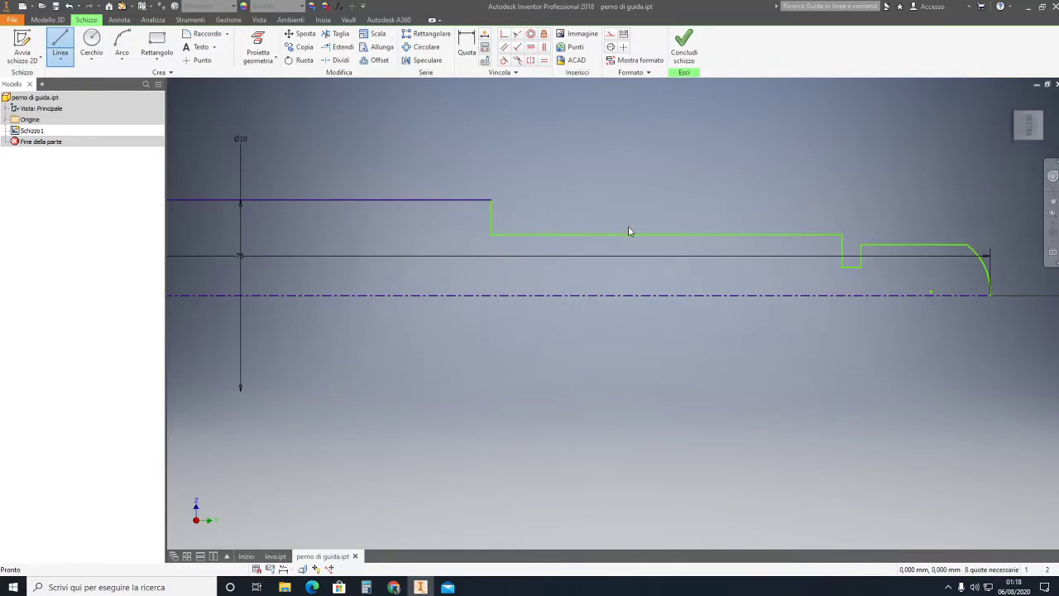
key("Escape")
scroll(629, 228, "down", 1)
scroll(619, 217, "down", 1)
middle_click_drag(813, 303, 491, 300)
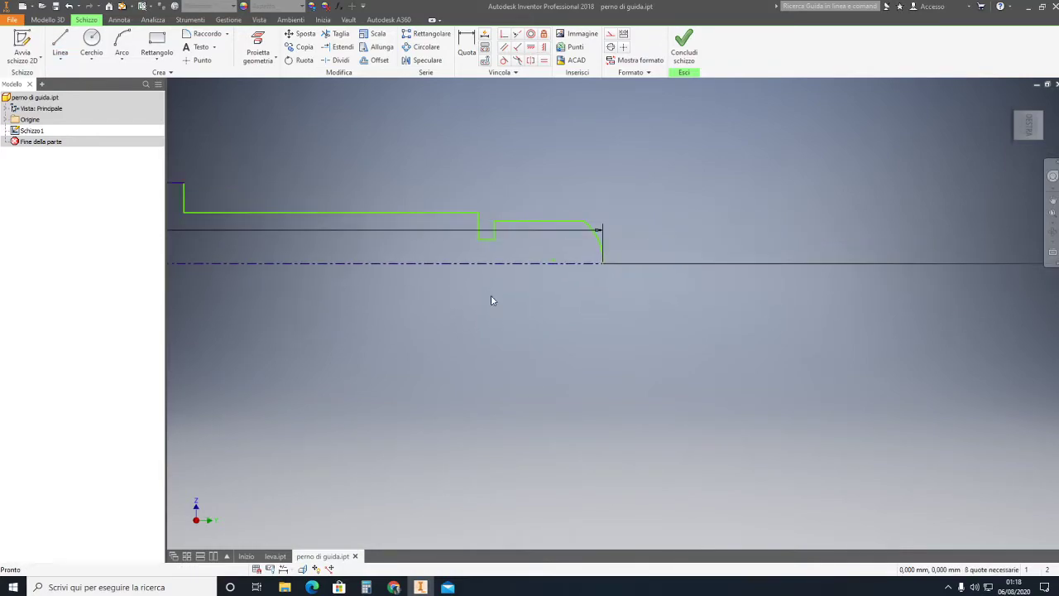
scroll(607, 162, "up", 3)
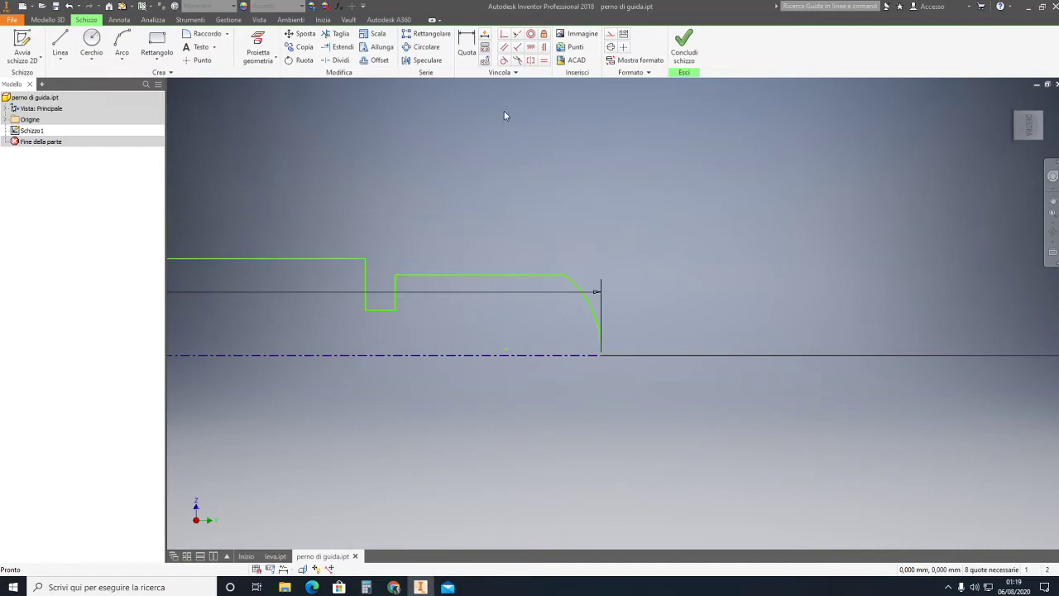
Apply a constraint between two adjacent profile lines.
left_click(504, 34)
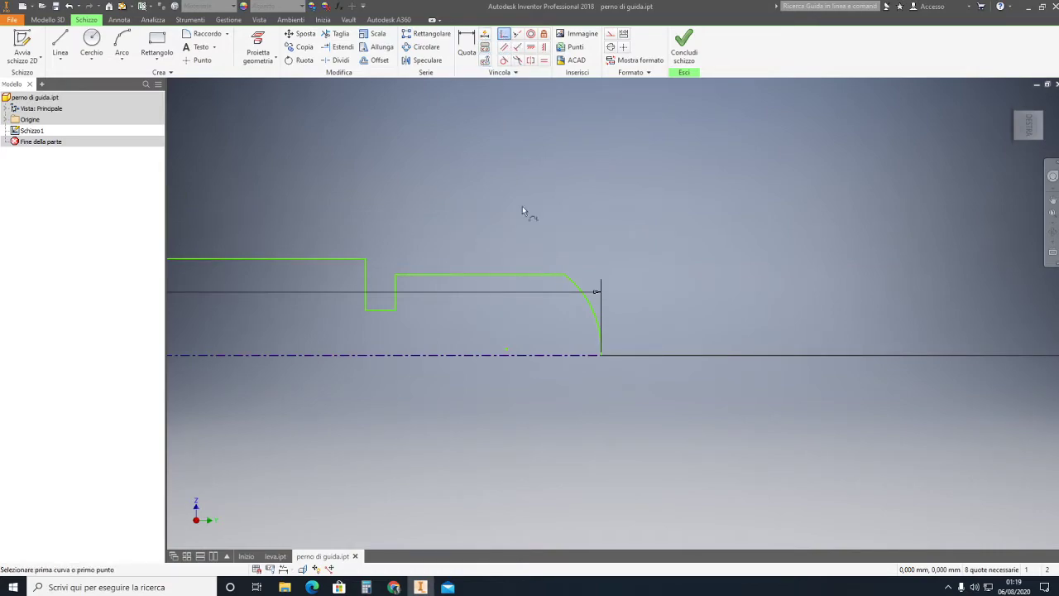
left_click(508, 354)
left_click(513, 357)
key("Escape")
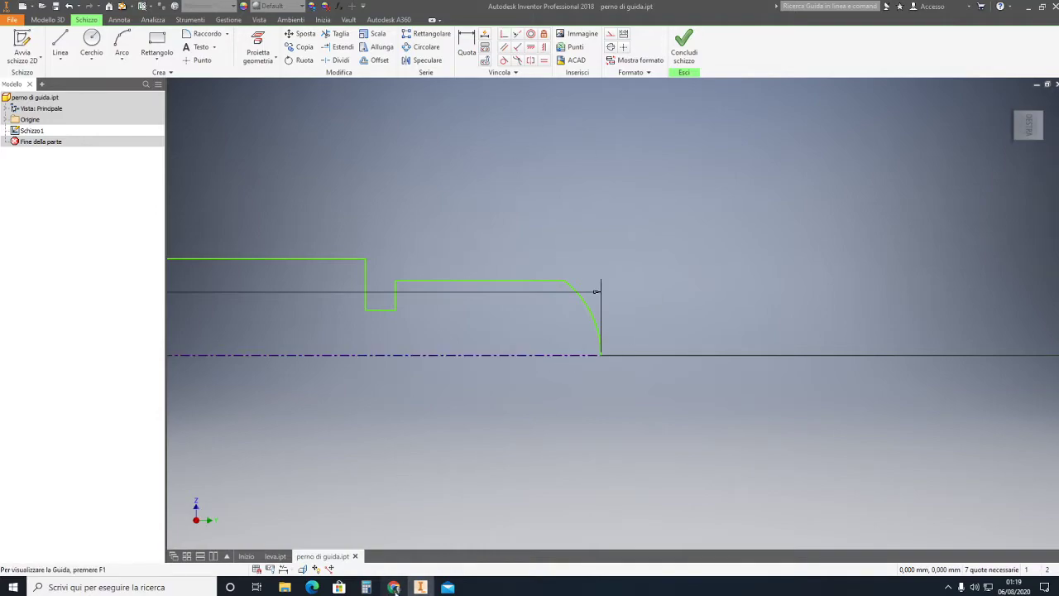
left_click(394, 587)
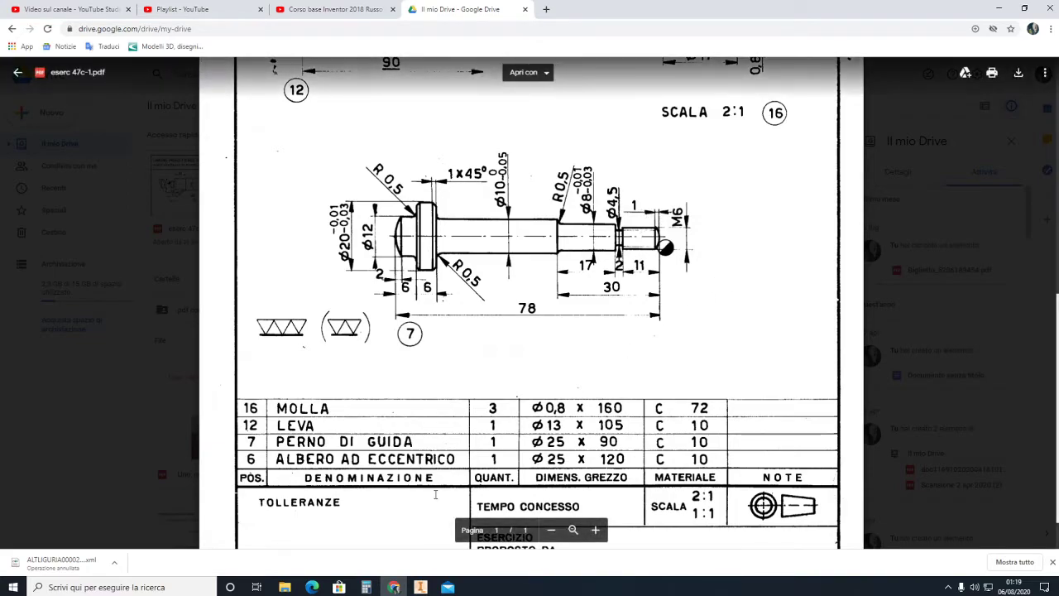
Dimension the pin's tip width as 1 mm and the end diameter as Ø6.
left_click(421, 587)
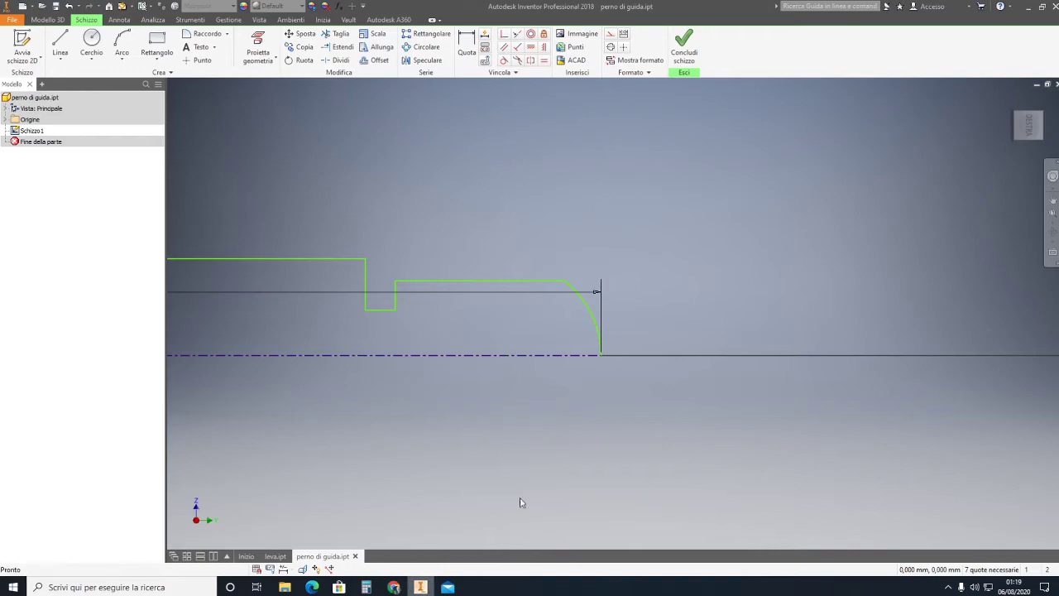
left_click(467, 45)
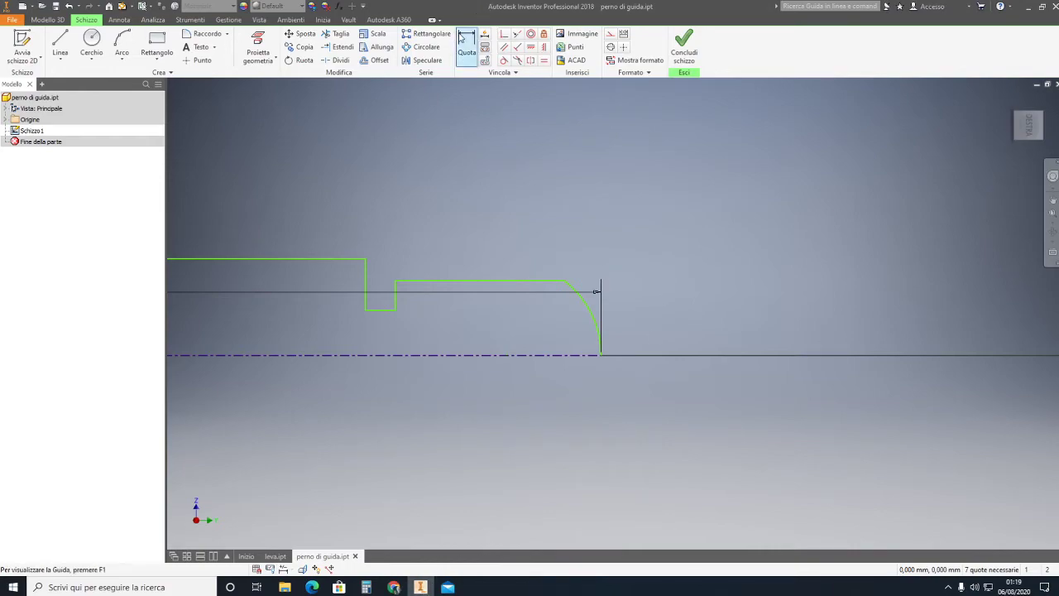
left_click(564, 280)
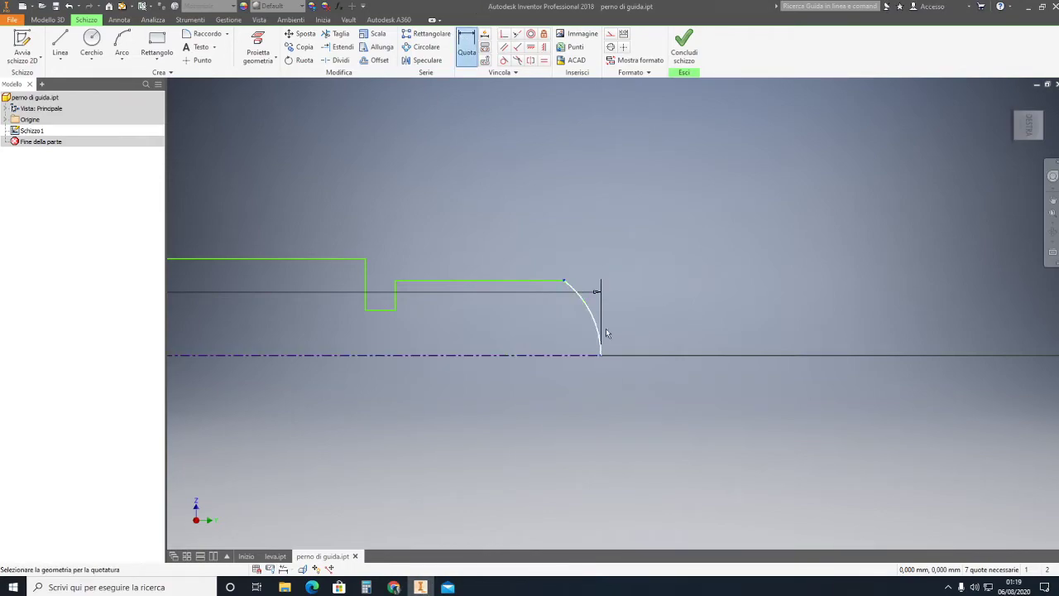
left_click(606, 332)
left_click(587, 196)
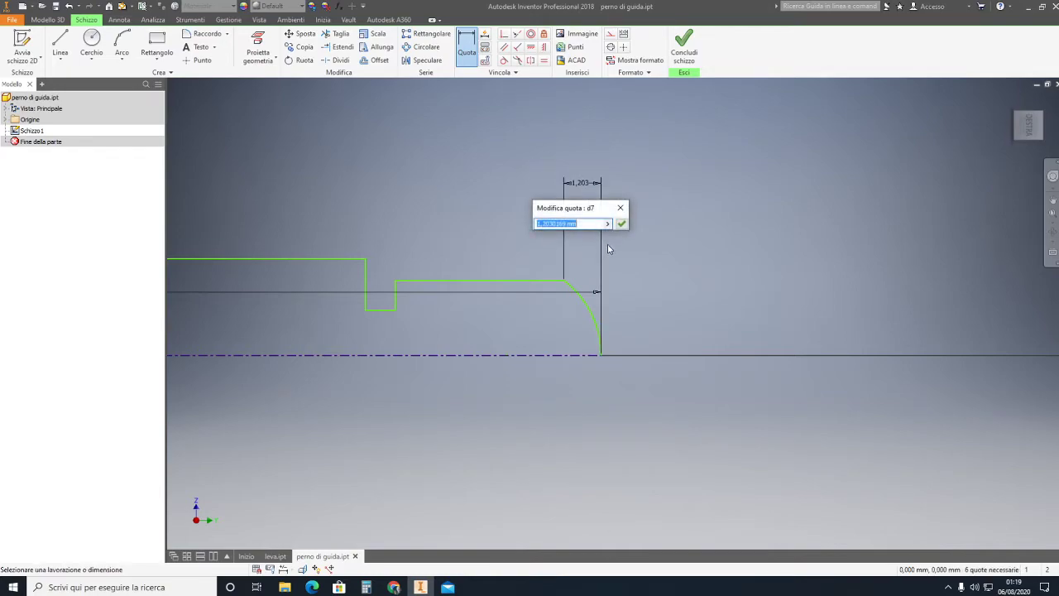
type("1")
left_click(621, 225)
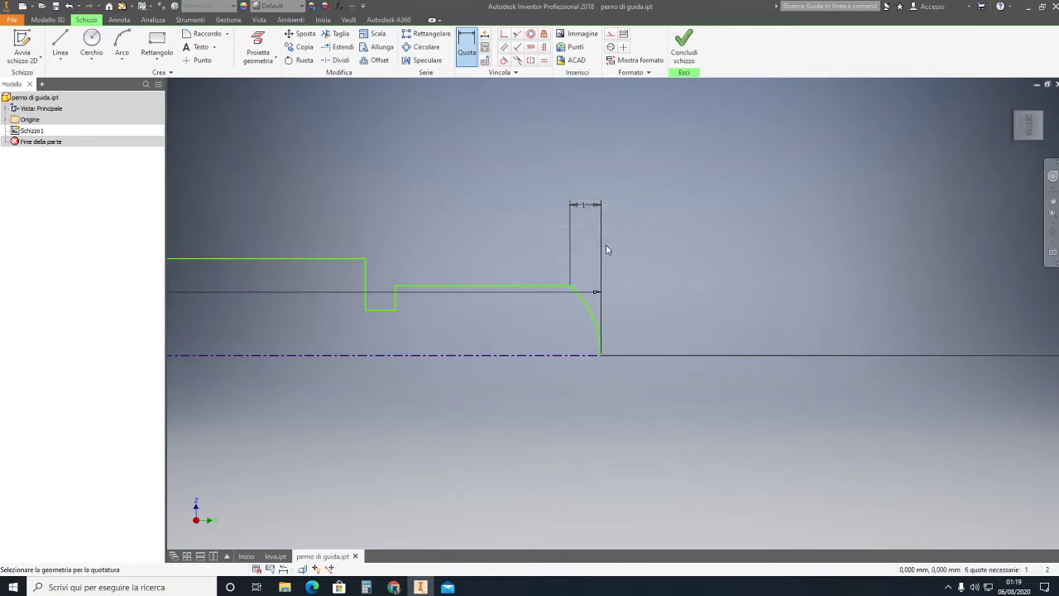
left_click(543, 281)
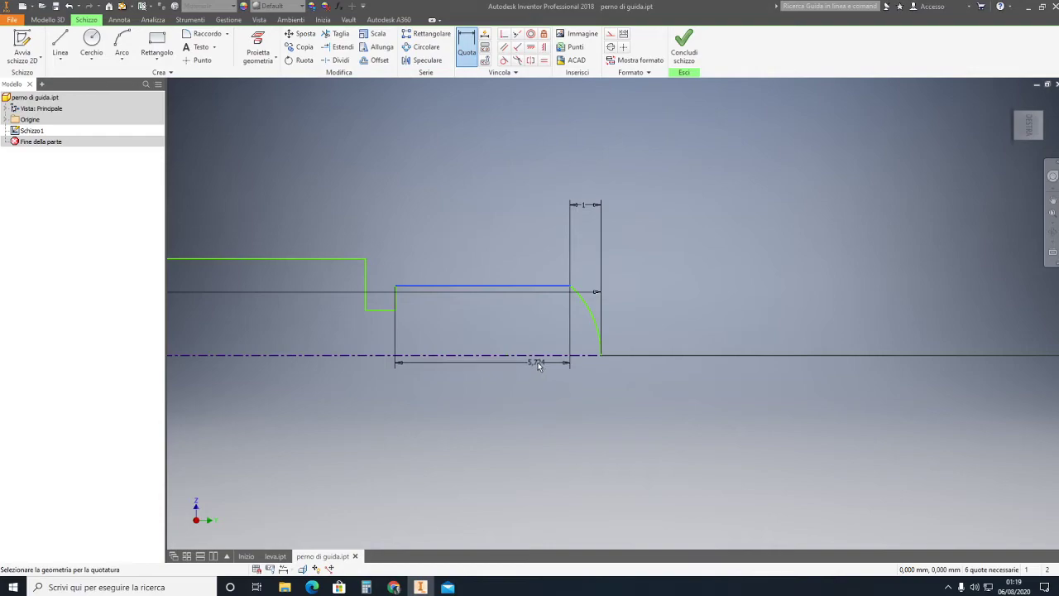
left_click(540, 356)
left_click(682, 324)
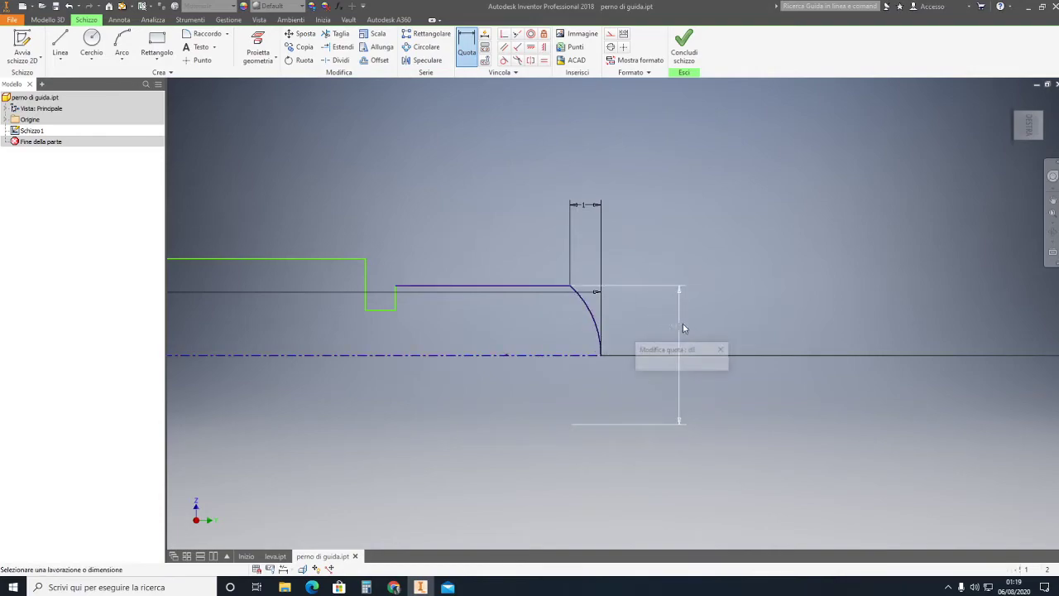
type("6")
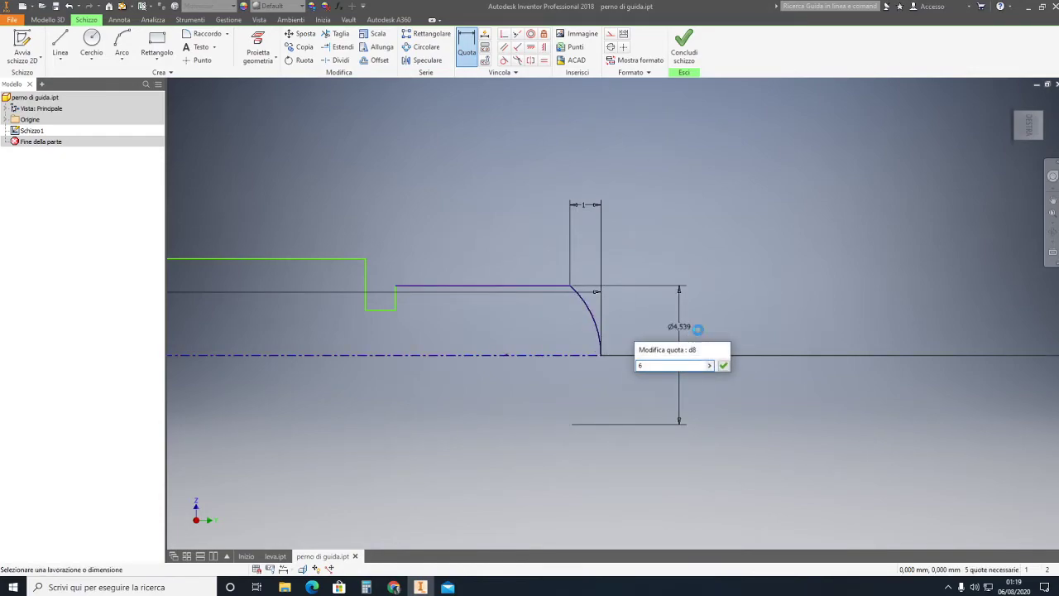
key("Return")
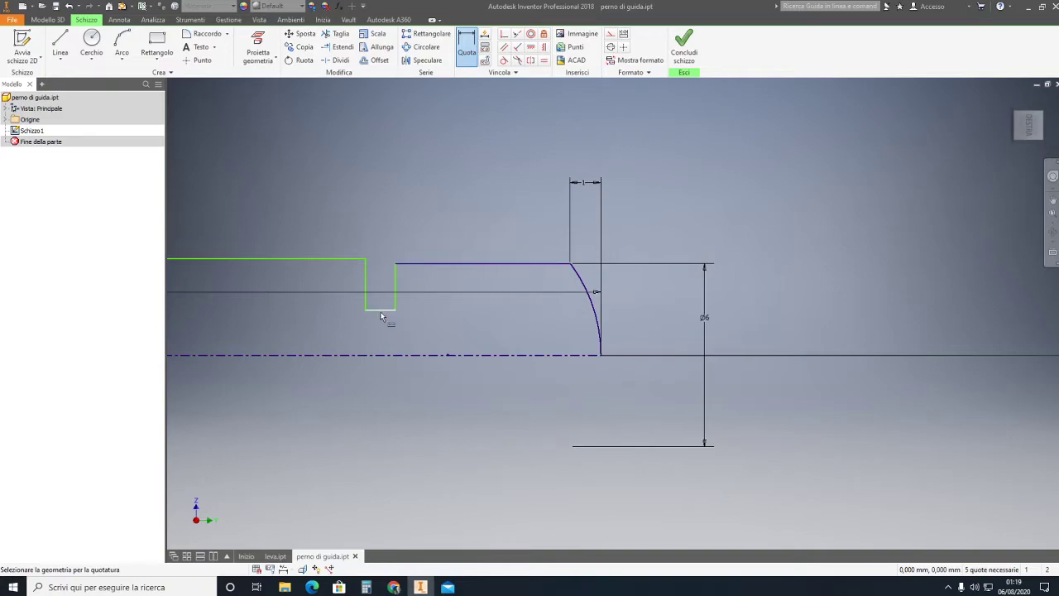
Dimension the groove diameter as Ø4,5 and the end length to the tip as 11 mm.
left_click(383, 311)
left_click(389, 356)
left_click(445, 344)
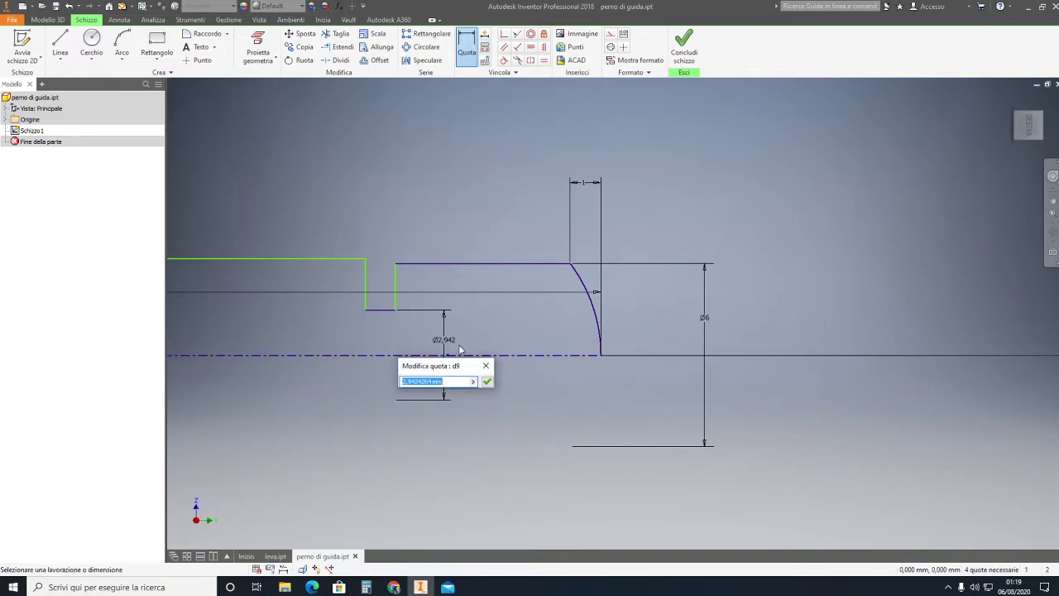
type("4,5")
key("Return")
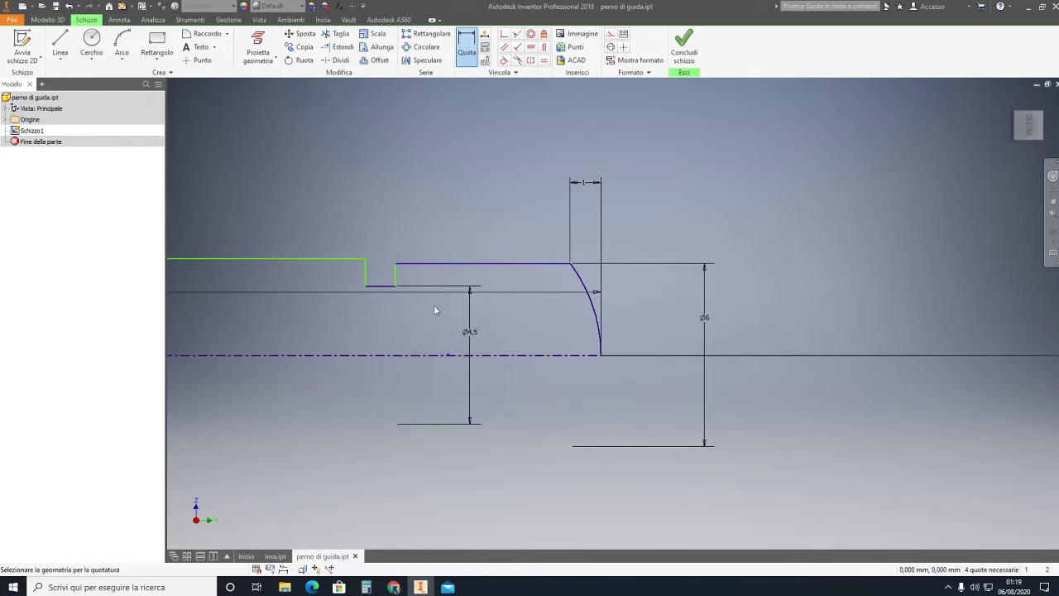
mouse_move(461, 272)
middle_mouse_down()
mouse_move(504, 281)
mouse_move(500, 310)
middle_mouse_up()
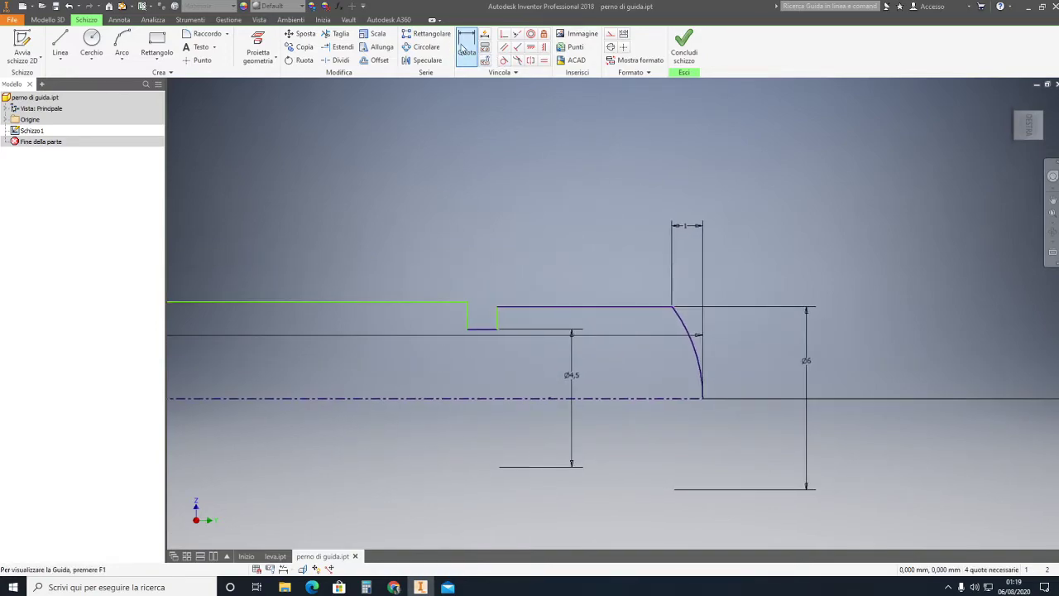
left_click(498, 321)
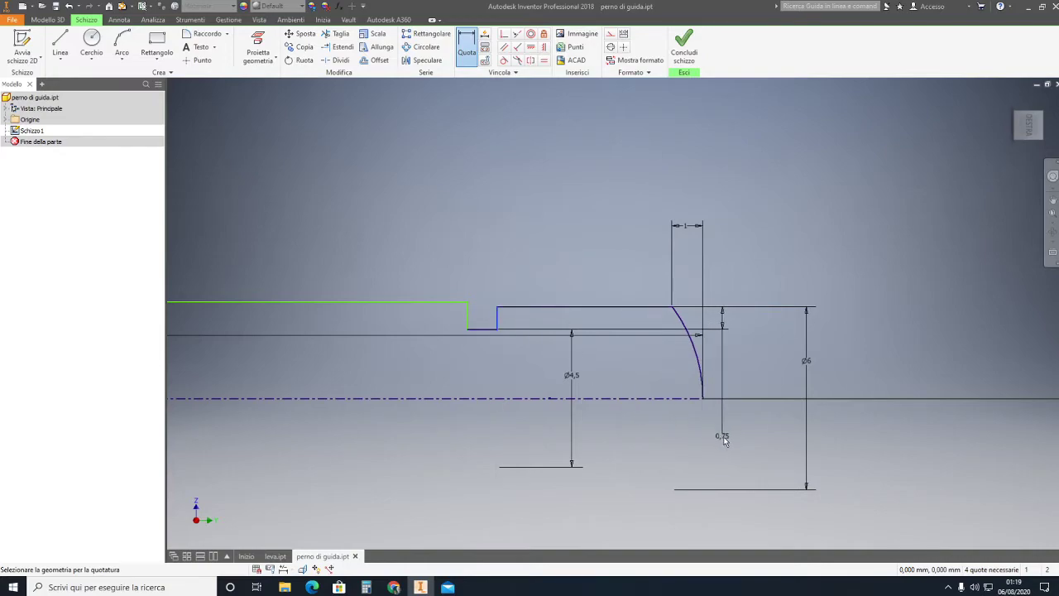
left_click(702, 399)
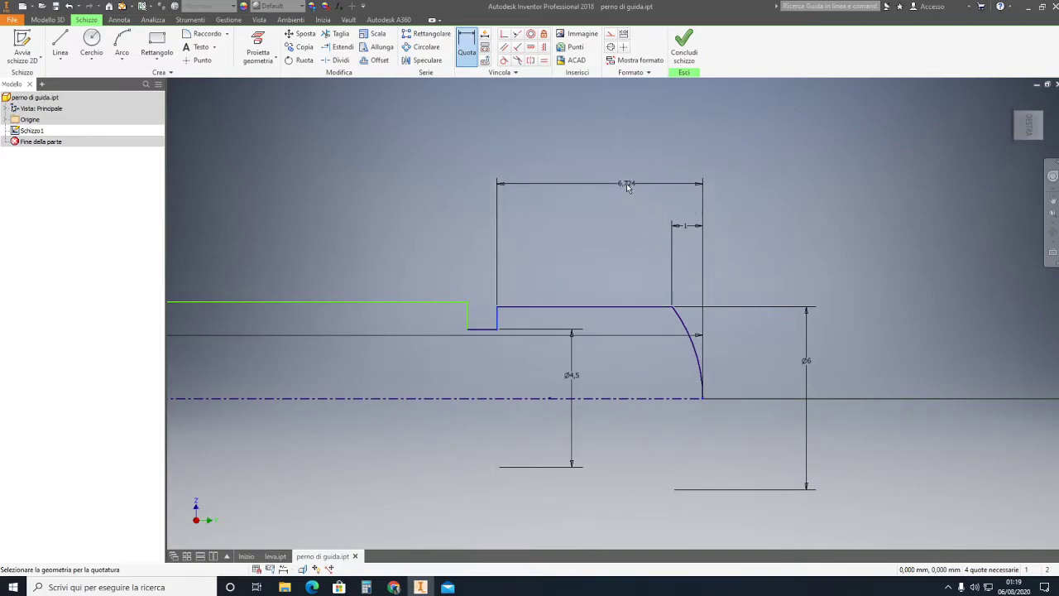
left_click(628, 185)
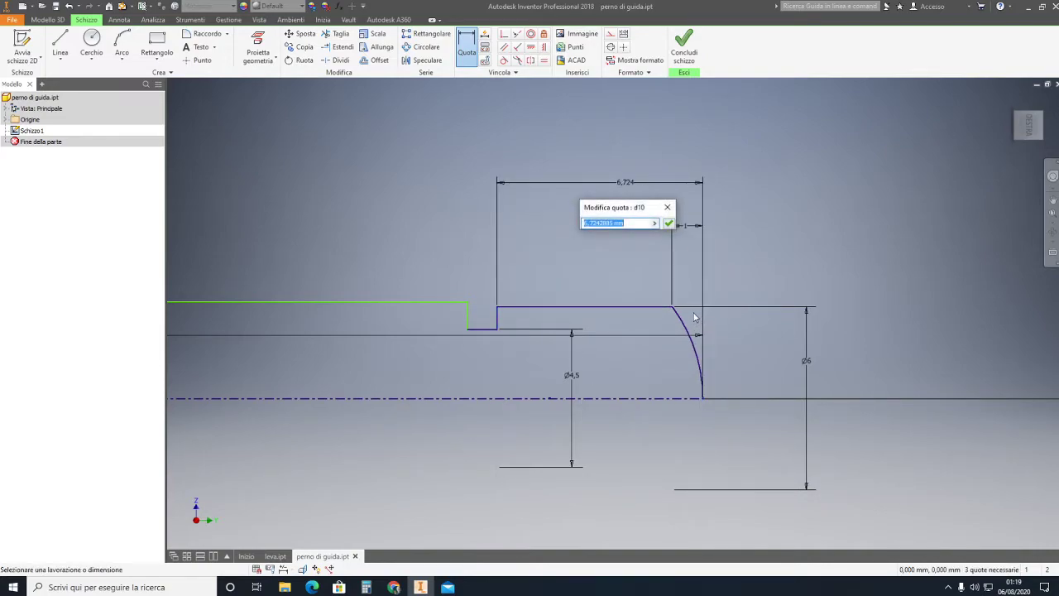
type("11")
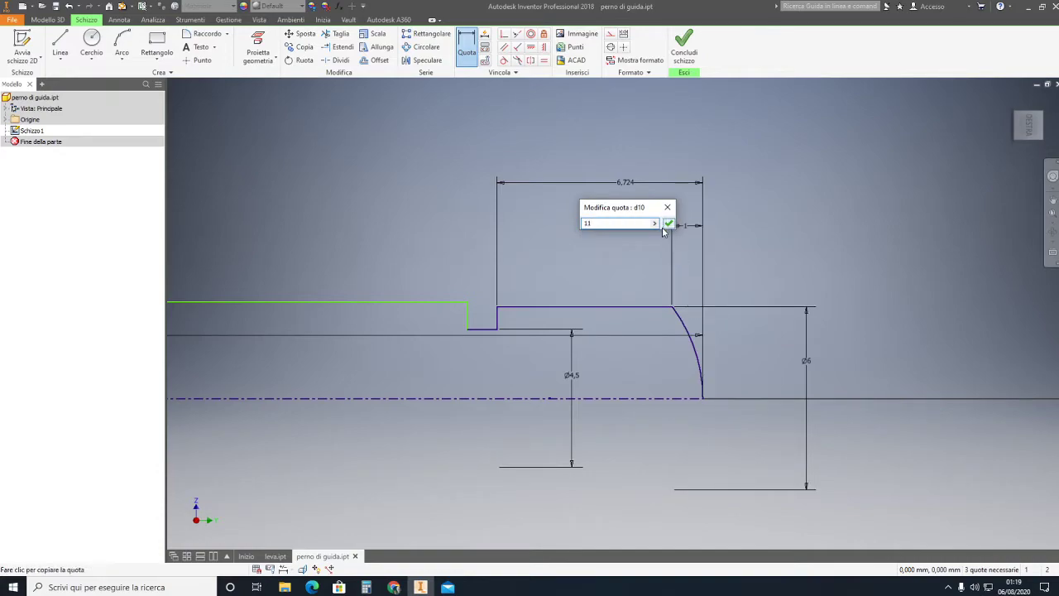
left_click(669, 224)
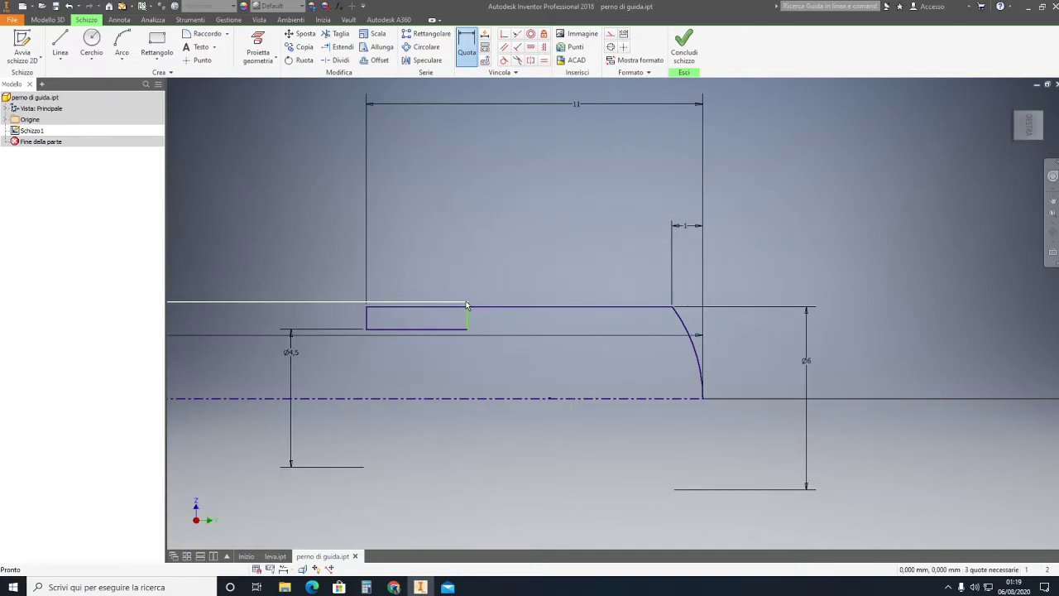
Shift the groove's step line left and give the groove a 2 mm width.
key("Escape")
left_click_drag(467, 322, 309, 308)
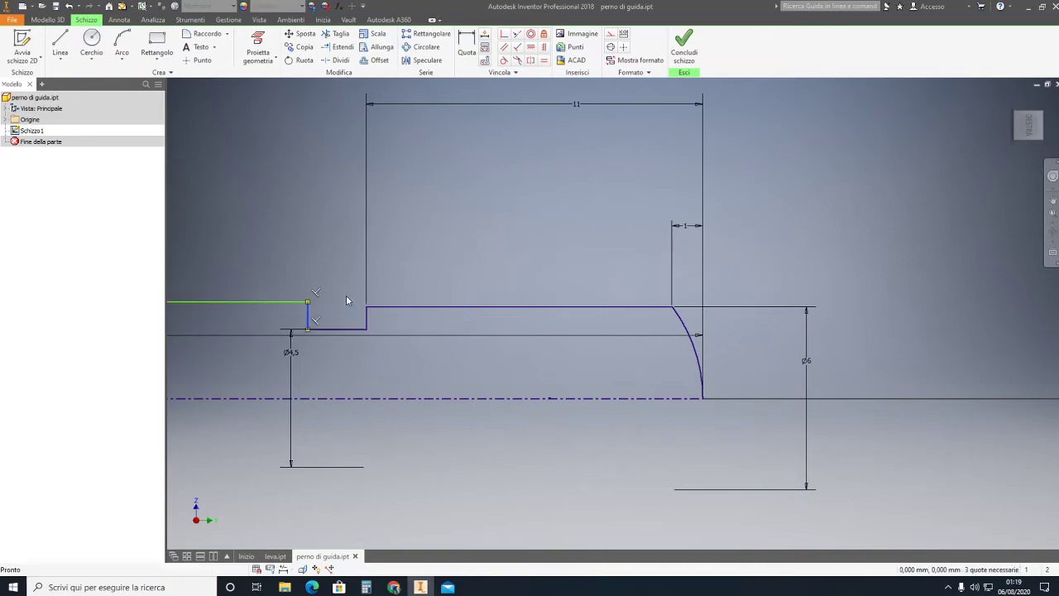
left_click(467, 45)
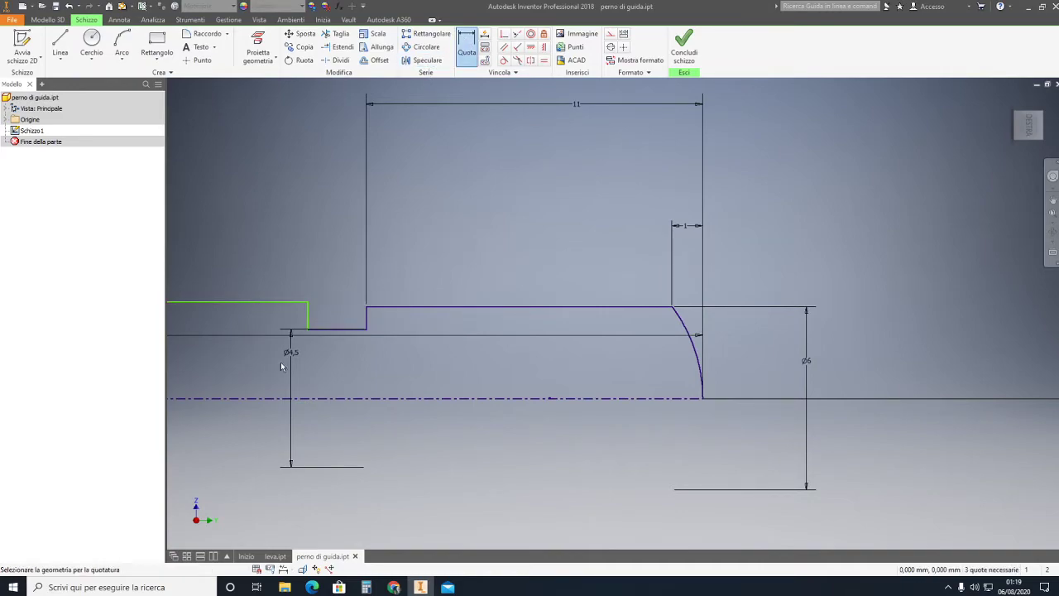
left_click(335, 330)
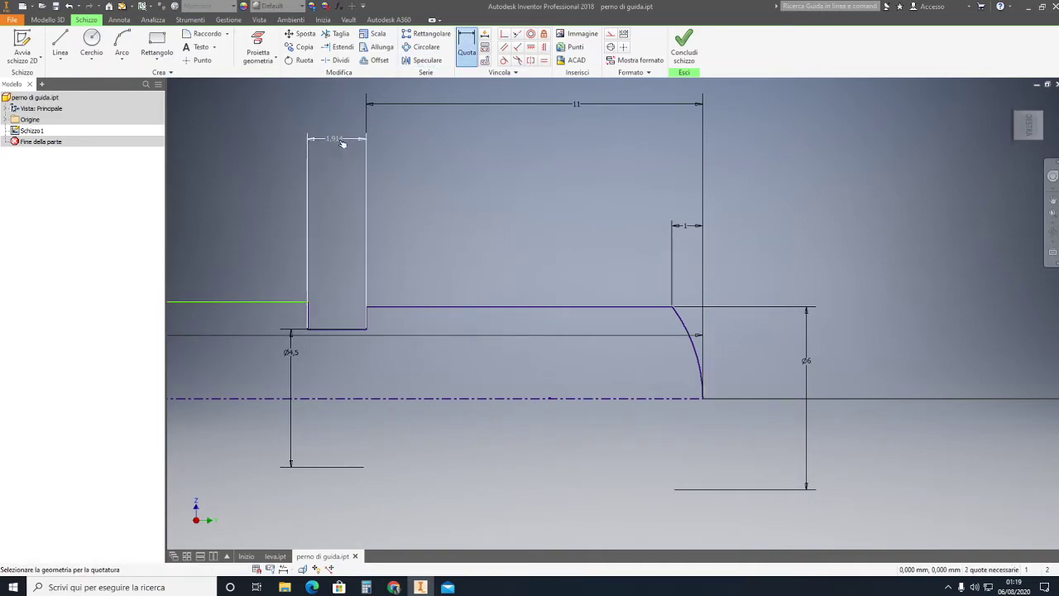
left_click(346, 142)
type("2")
key("Return")
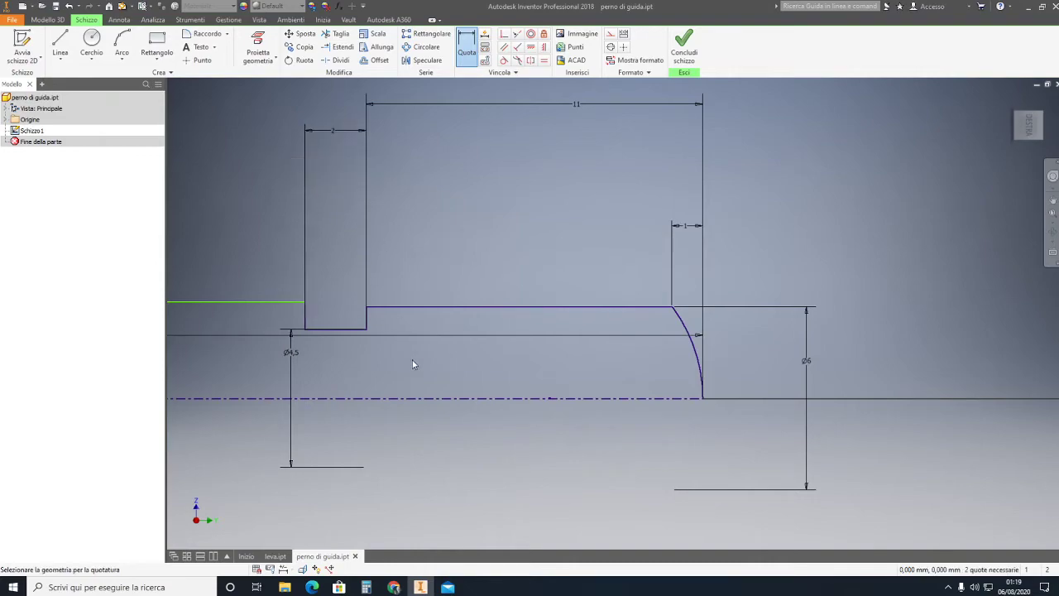
Dimension the shaft step next to the groove and change it from Ø6,325 to Ø8.
middle_click_drag(402, 319, 905, 322)
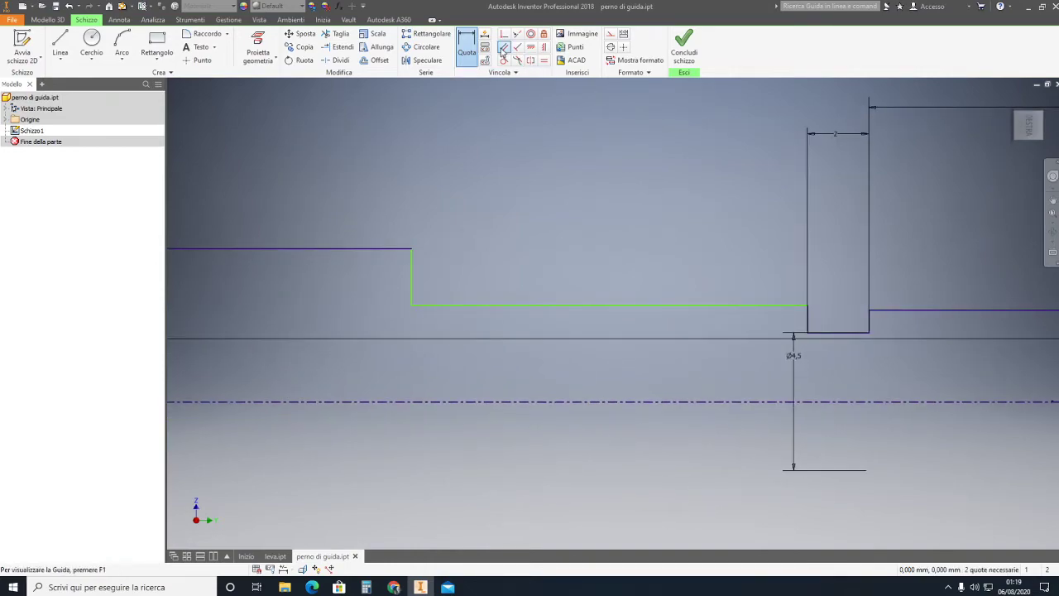
left_click(467, 49)
left_click(595, 305)
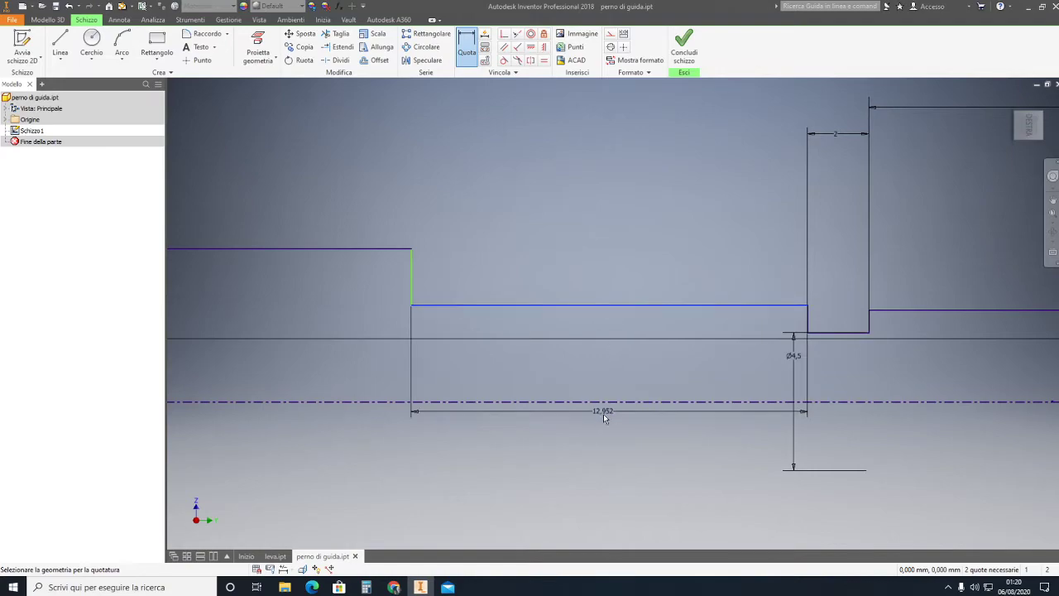
left_click(609, 387)
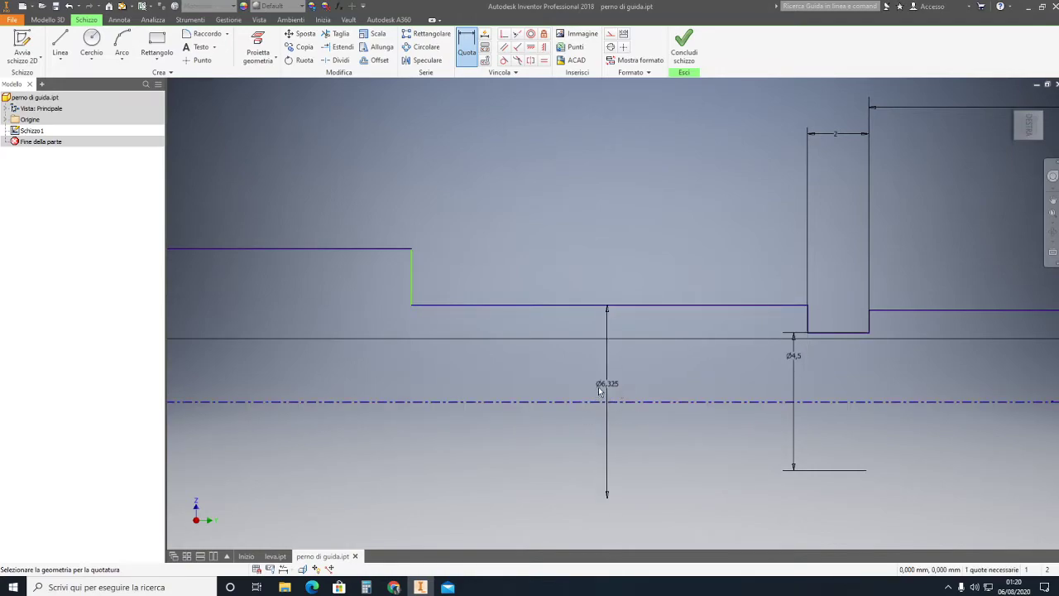
double_click(607, 386)
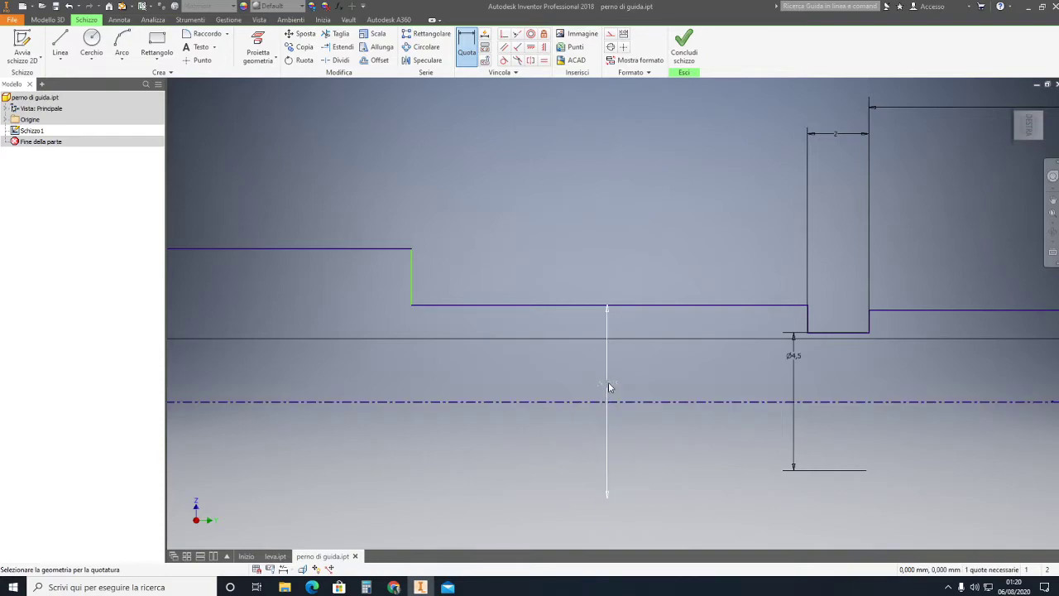
type("8")
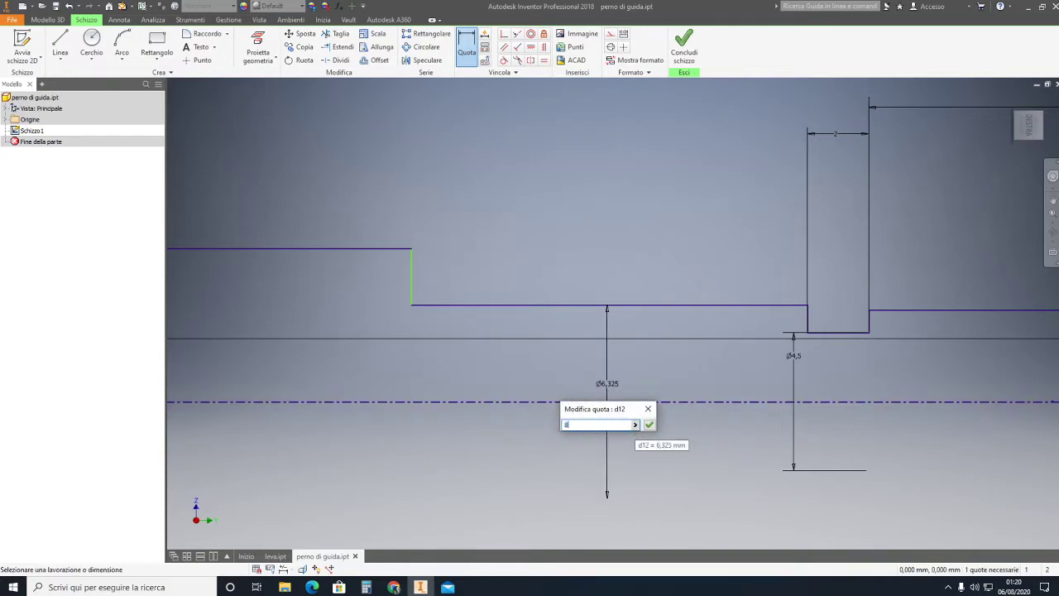
key("Return")
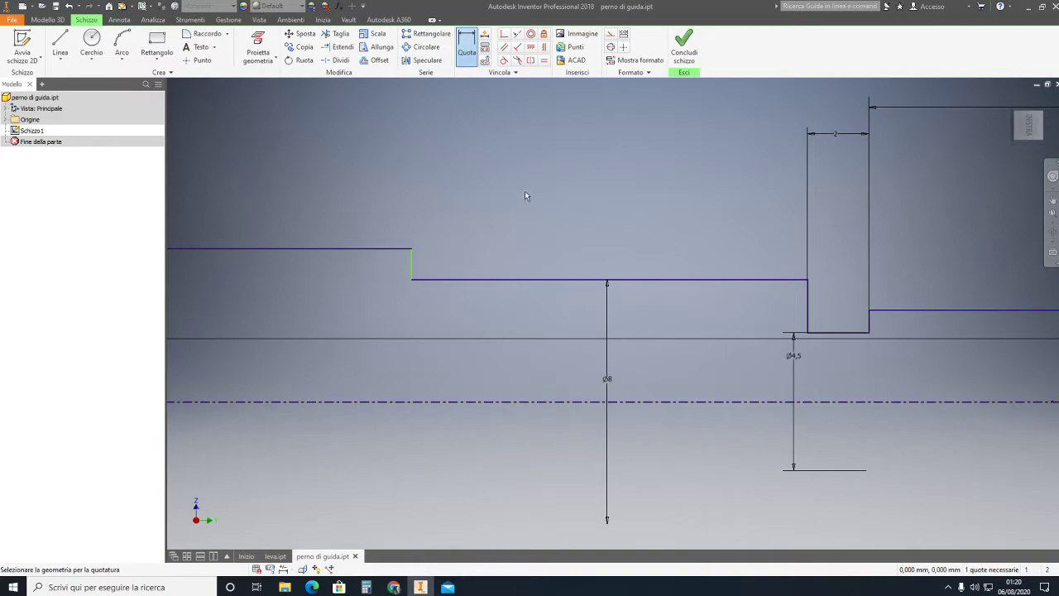
Exit dimensioning and switch to the pin's reference drawing in Google Drive.
key("F2")
scroll(742, 264, "down", 1)
scroll(741, 263, "down", 3)
scroll(621, 278, "up", 1)
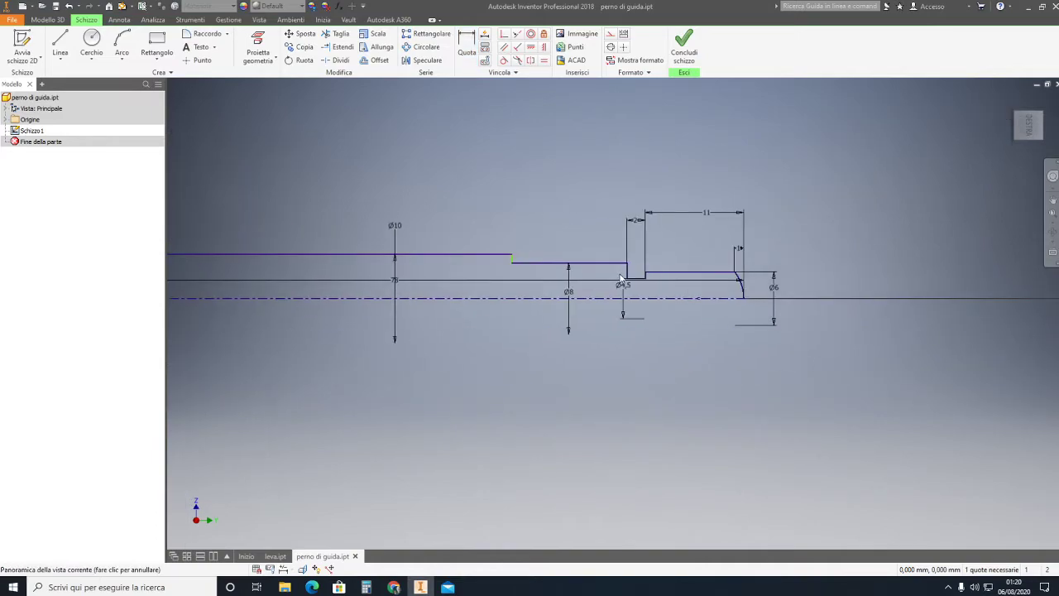
key("Escape")
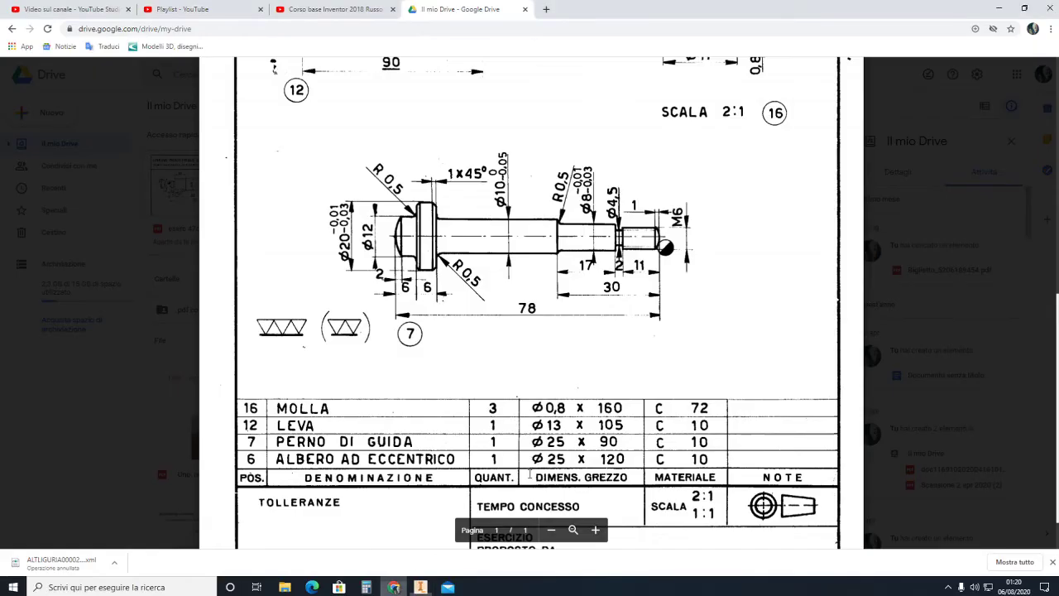
left_click(394, 587)
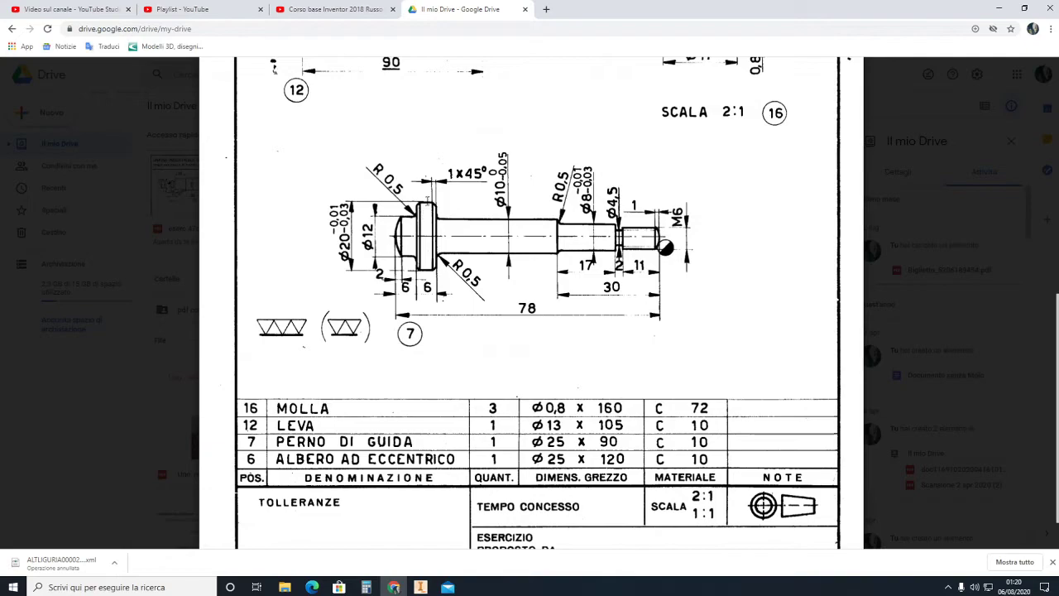
Return from the Google Drive drawing to the Inventor pin sketch.
left_click(420, 587)
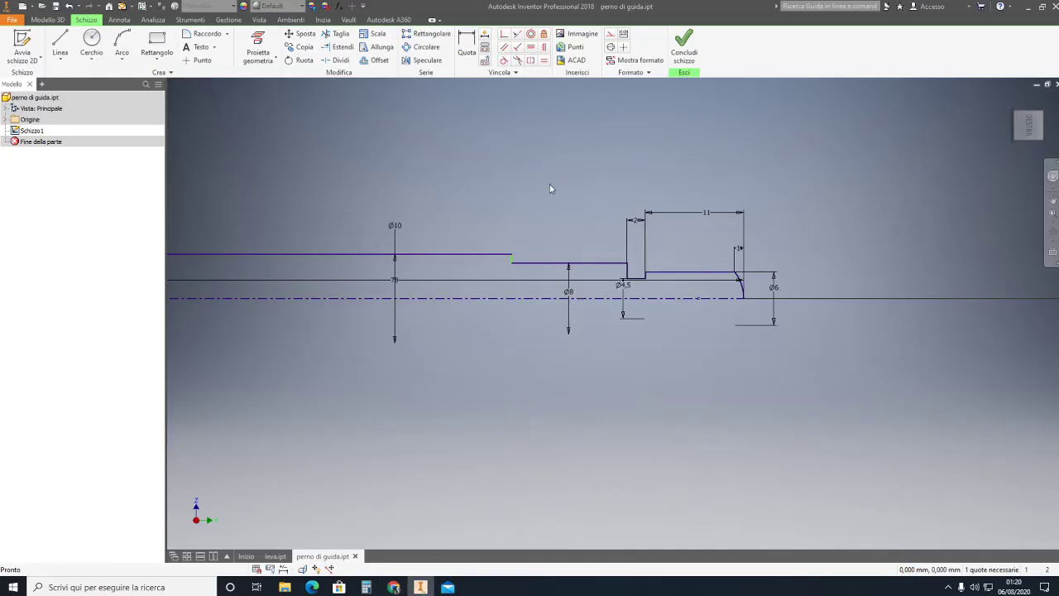
Dimension the Ø8 section's horizontal line with a 17 mm length.
left_click(467, 43)
left_click(576, 264)
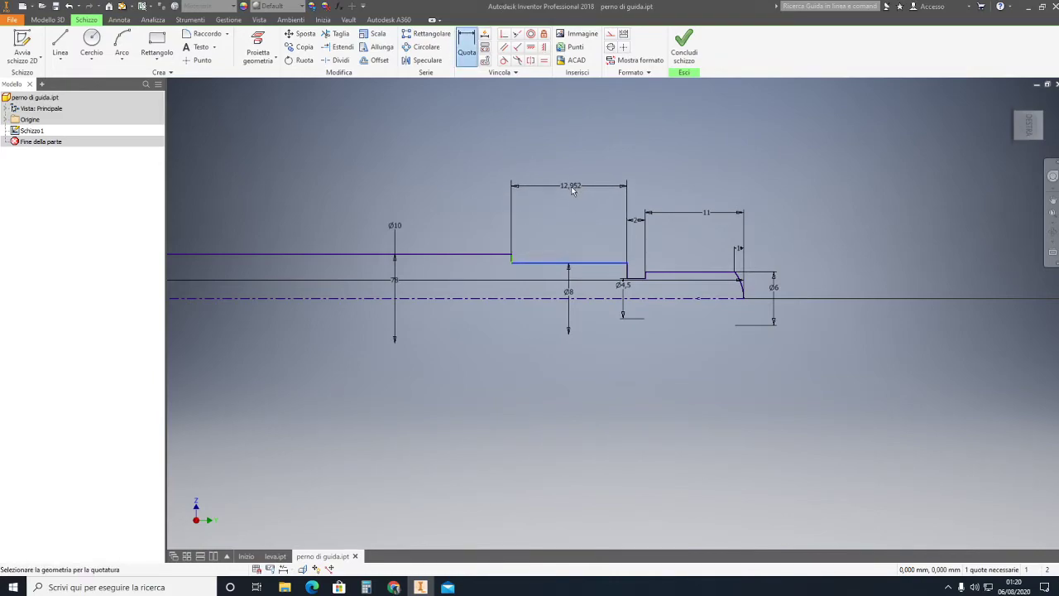
left_click(571, 187)
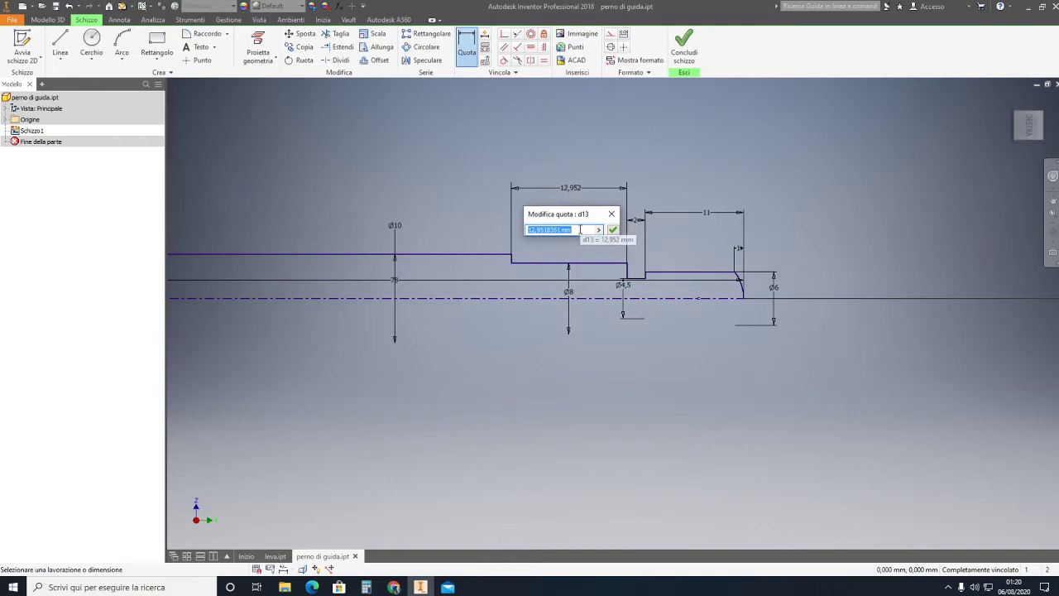
type("17")
key("Return")
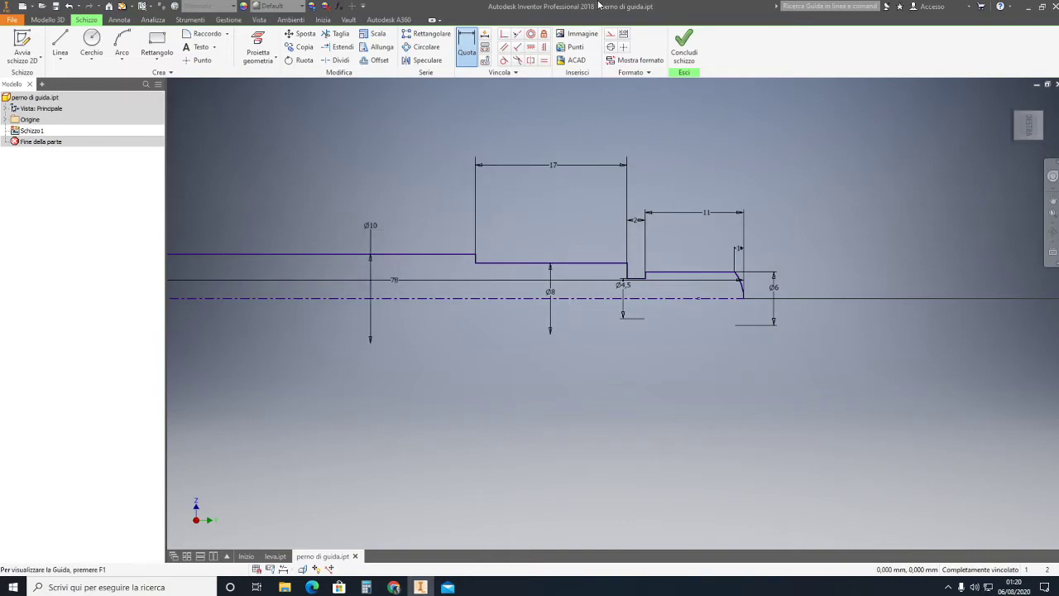
key("Escape")
Pan and zoom to frame the whole profile, including its left end.
scroll(624, 117, "down", 2)
middle_click_drag(626, 123, 577, 208)
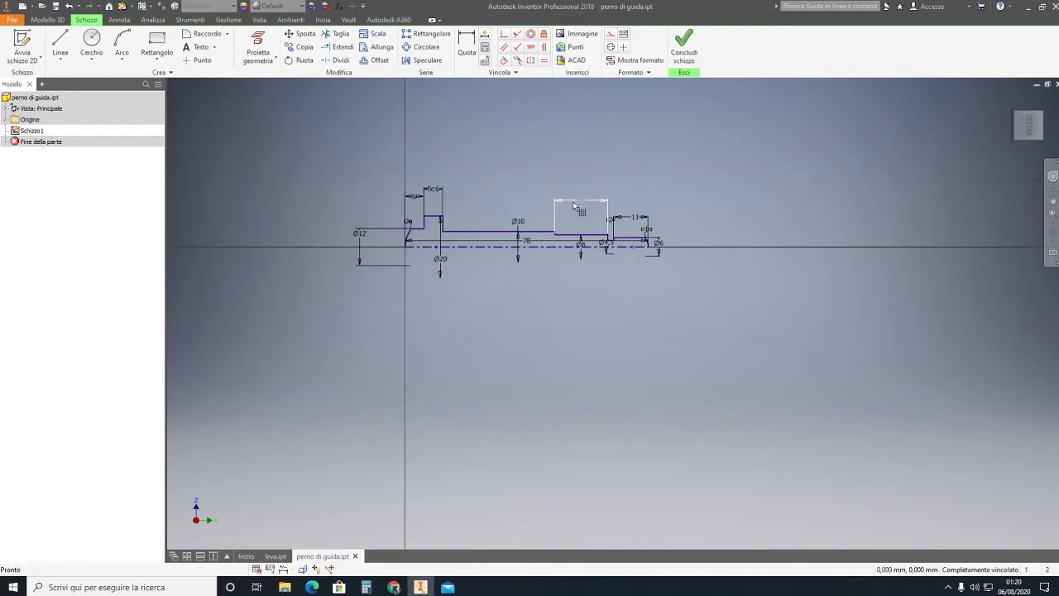
scroll(539, 256, "up", 2)
scroll(567, 230, "up", 2)
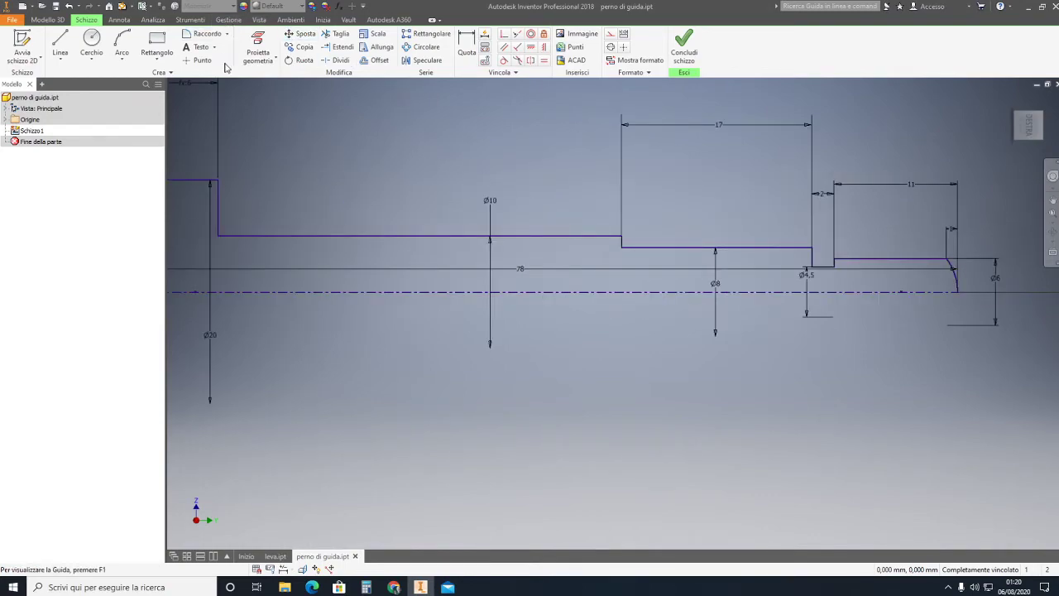
scroll(301, 123, "down", 2)
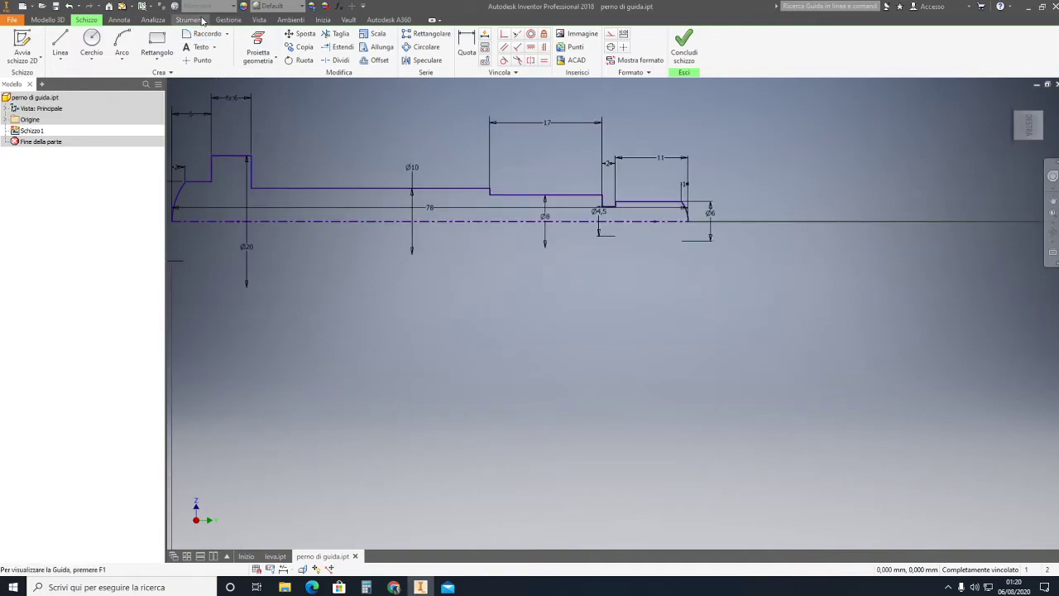
middle_click_drag(282, 131, 384, 149)
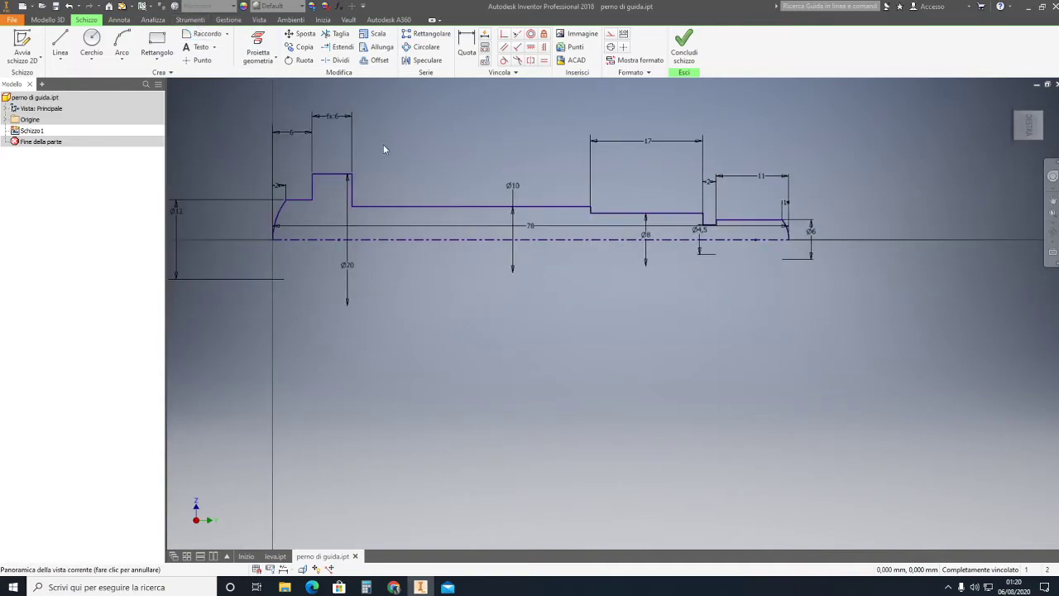
left_click(207, 33)
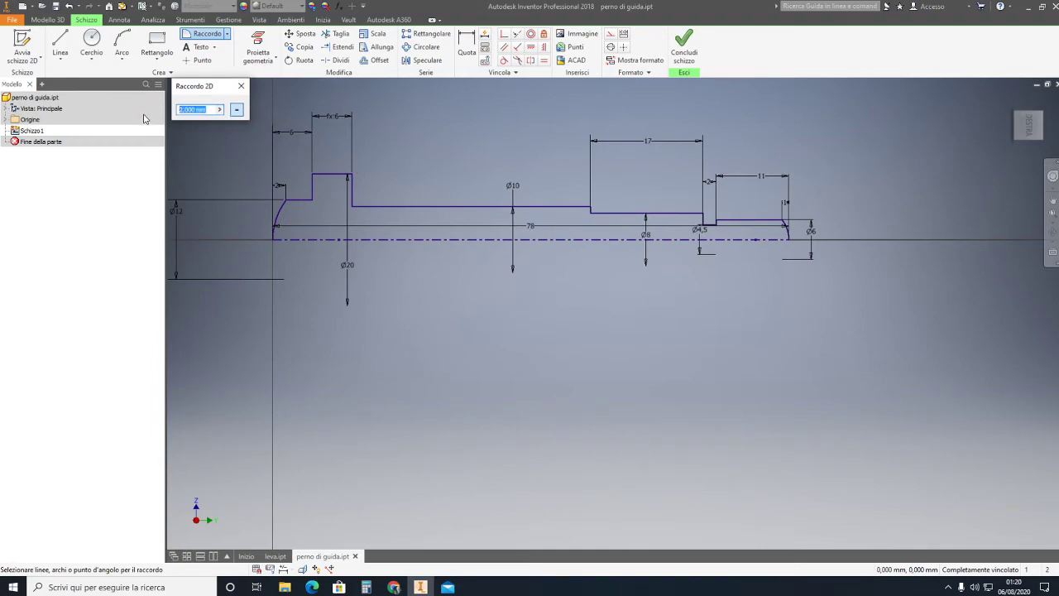
Round the Ø10-to-Ø8 step corner with a 0.5 mm fillet.
key("Escape")
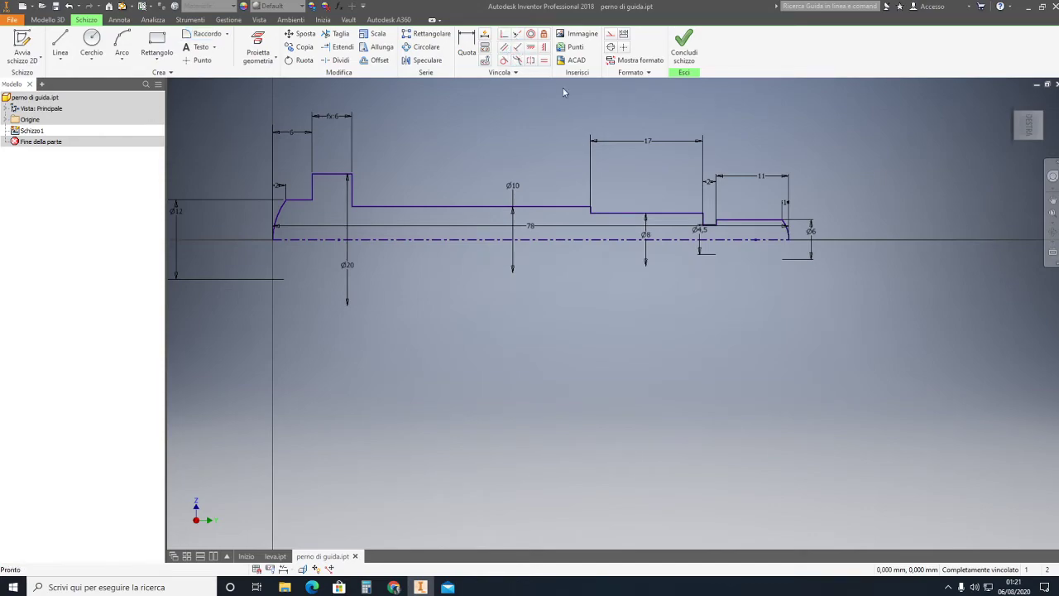
scroll(731, 210, "up", 5)
scroll(464, 216, "down", 2)
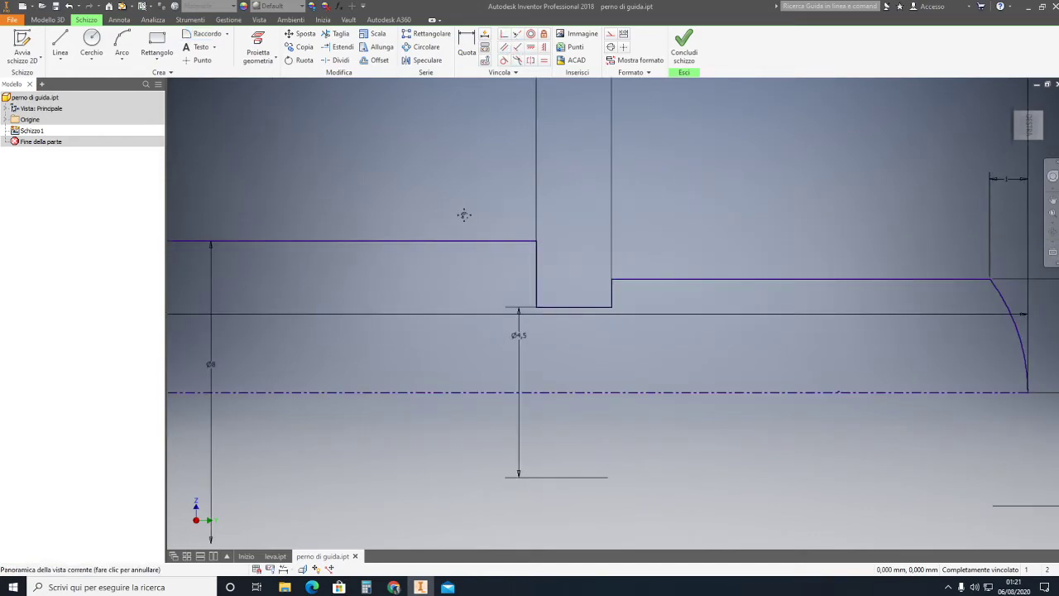
scroll(451, 210, "down", 1)
middle_click_drag(315, 184, 614, 171)
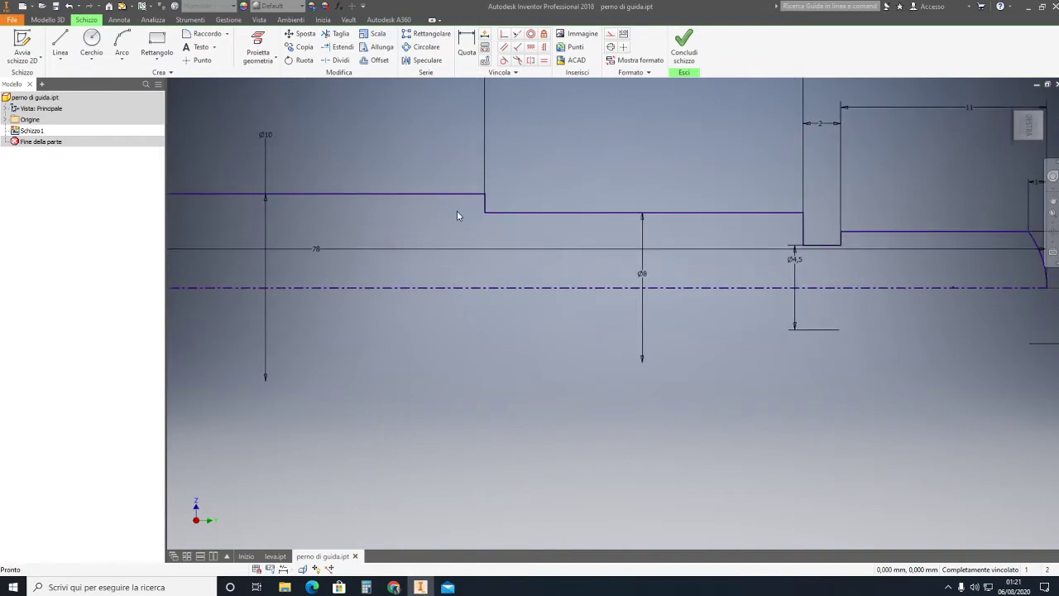
left_click(203, 33)
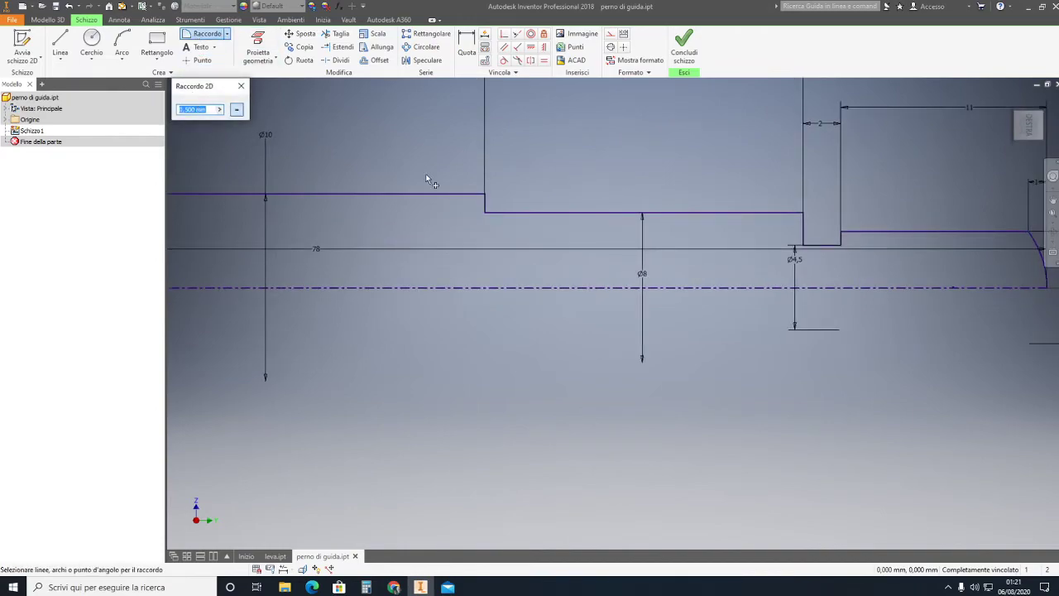
left_click(486, 212)
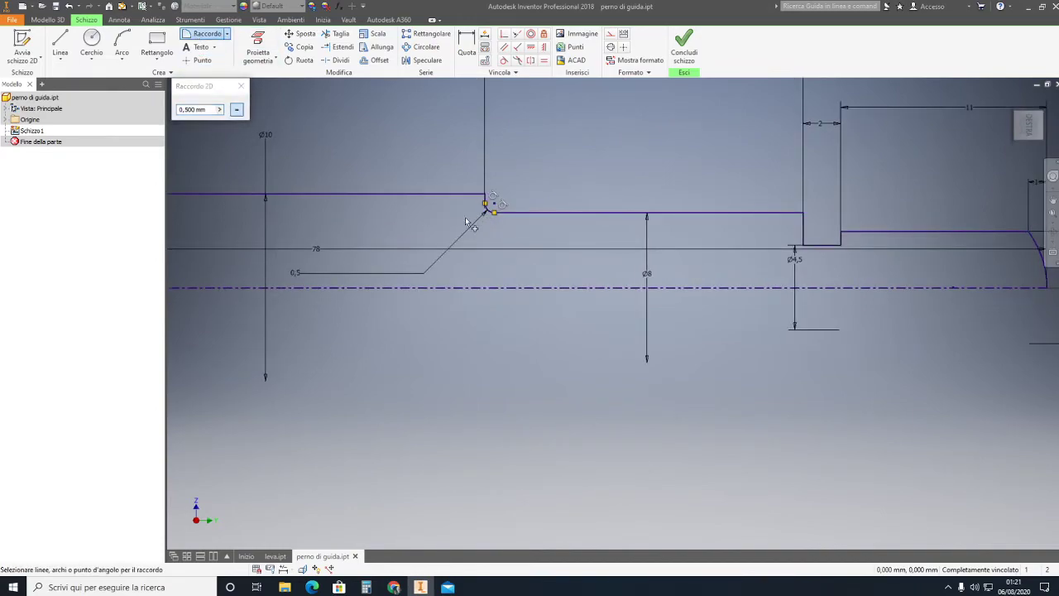
Add 0.5 mm fillets on both sides of the Ø20 collar.
mouse_move(527, 195)
middle_mouse_down()
mouse_move(685, 169)
mouse_move(892, 172)
middle_mouse_up()
middle_click_drag(151, 187, 326, 237)
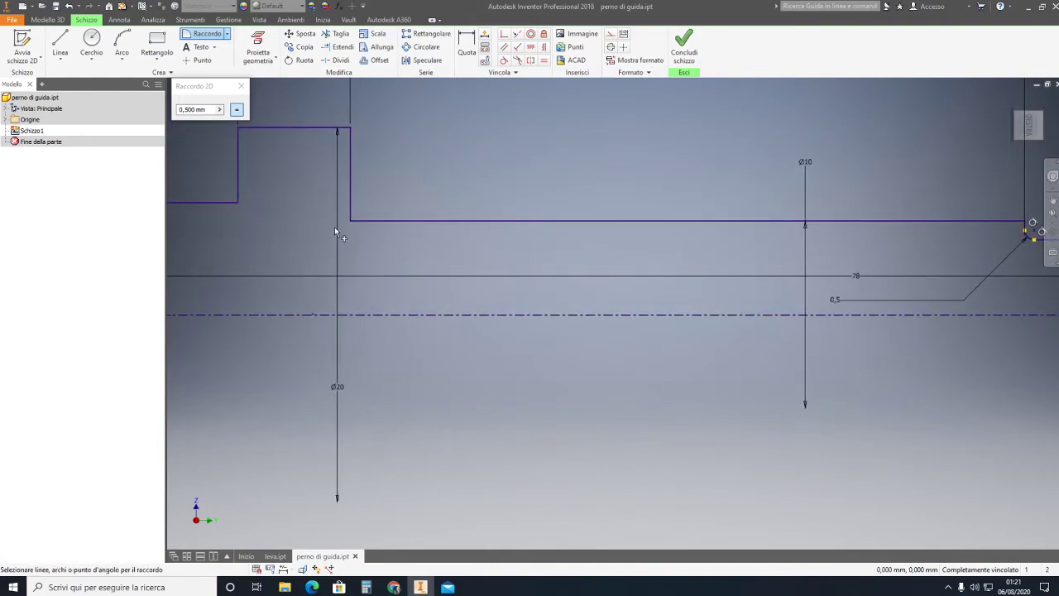
left_click(348, 222)
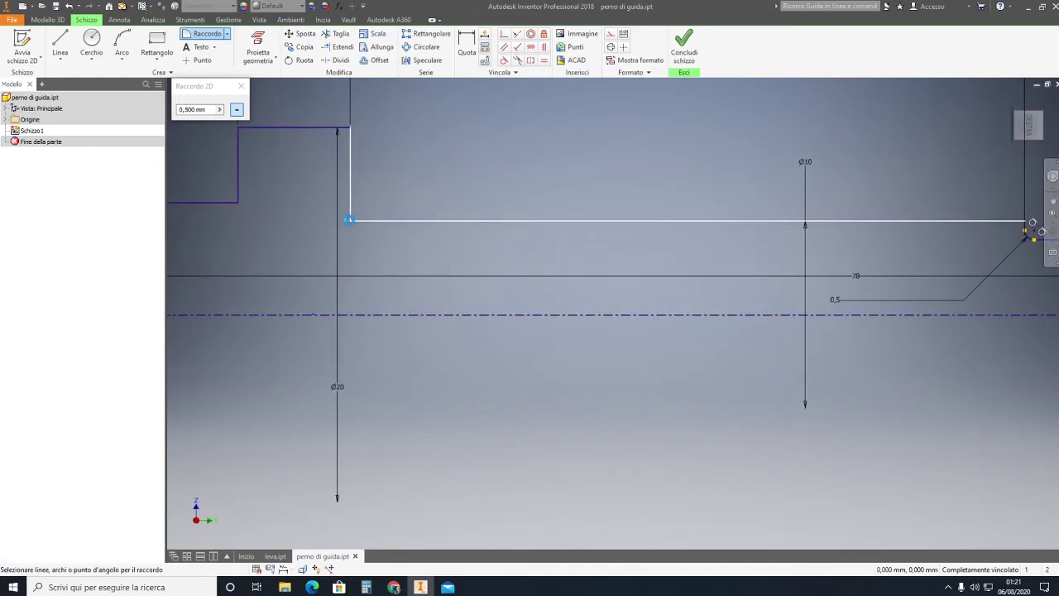
left_click(238, 202)
scroll(278, 200, "down", 5)
middle_click_drag(279, 199, 501, 188)
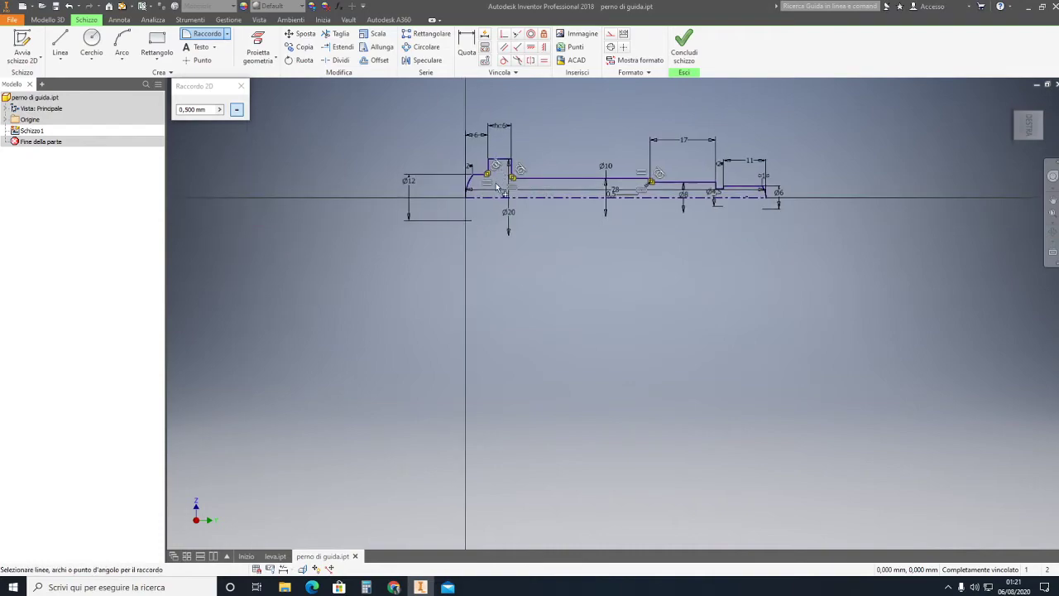
scroll(496, 185, "up", 5)
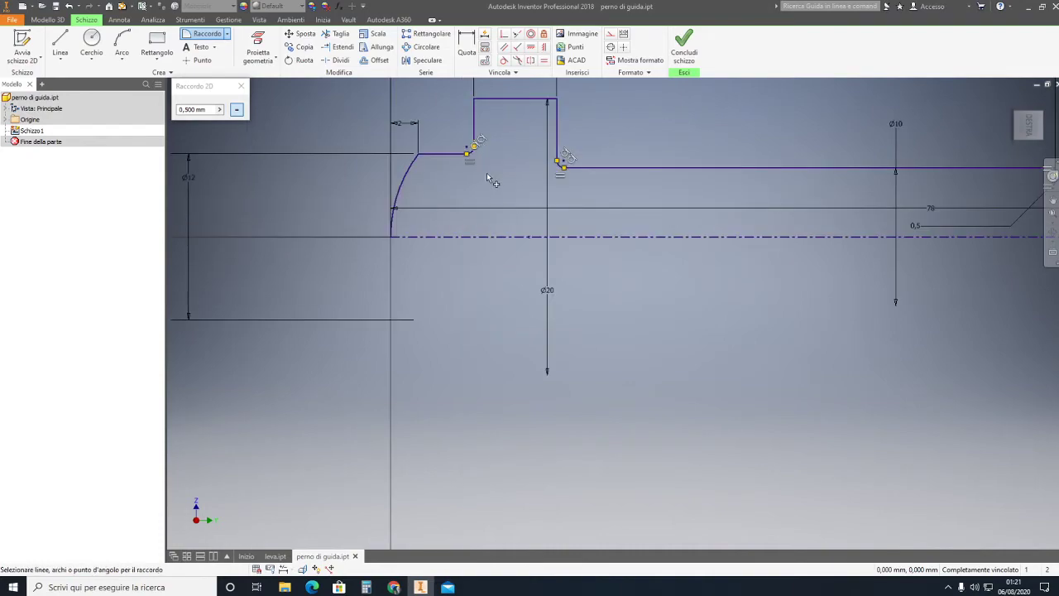
key("Escape")
middle_click_drag(494, 105, 463, 245)
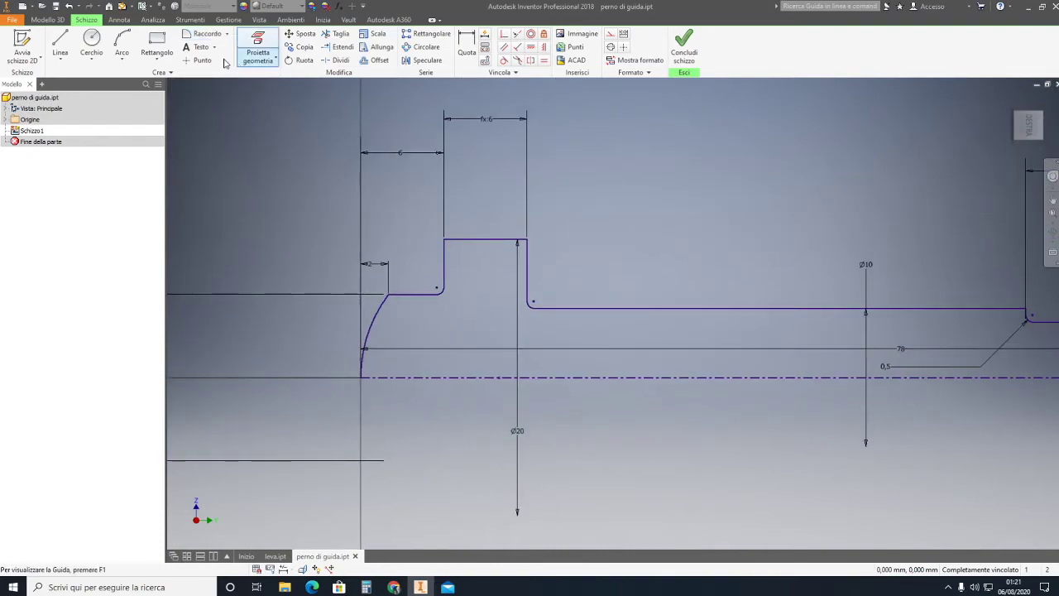
Chamfer the left and right top corners of the Ø20 collar with 1 mm Smusso 2D.
left_click(226, 34)
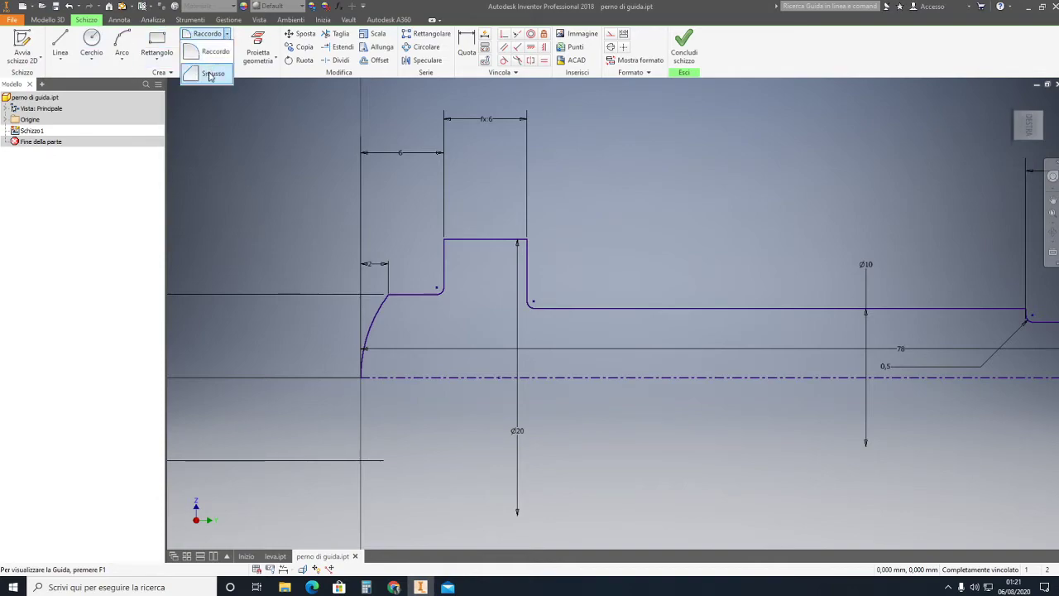
mouse_move(203, 73)
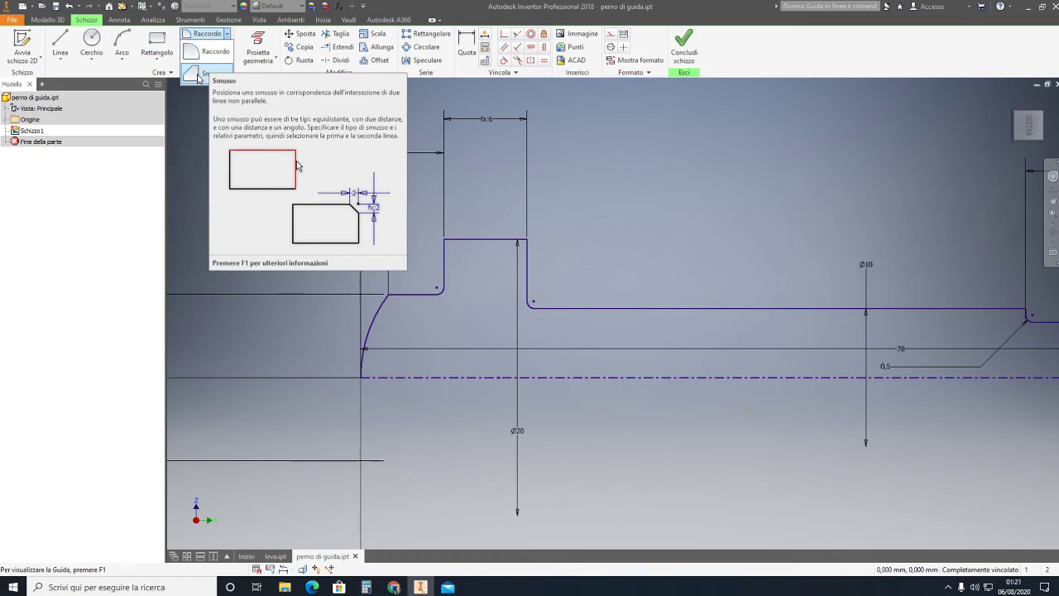
left_click(198, 76)
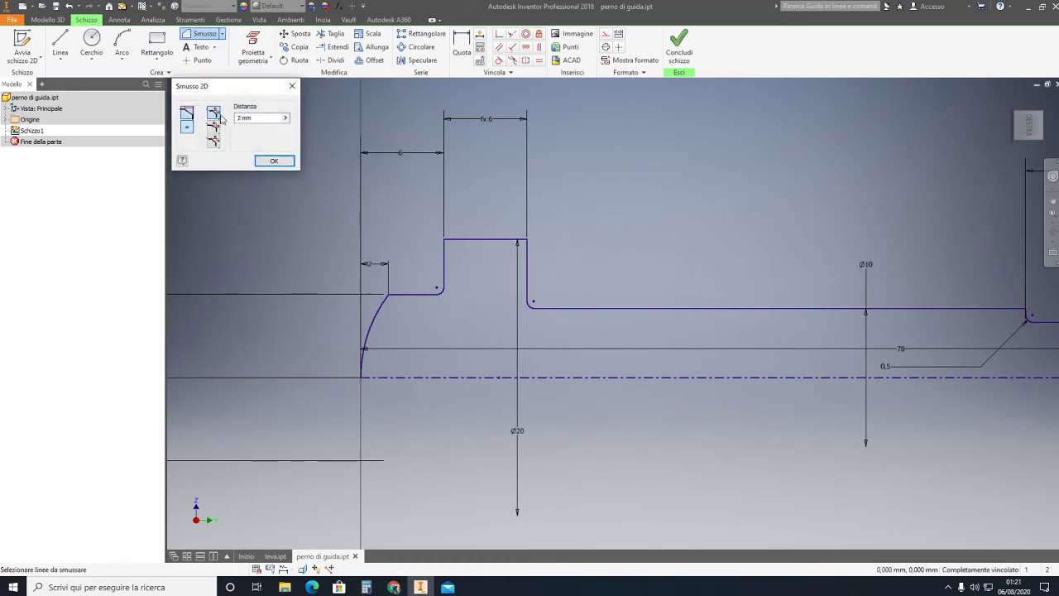
left_click_drag(261, 117, 236, 117)
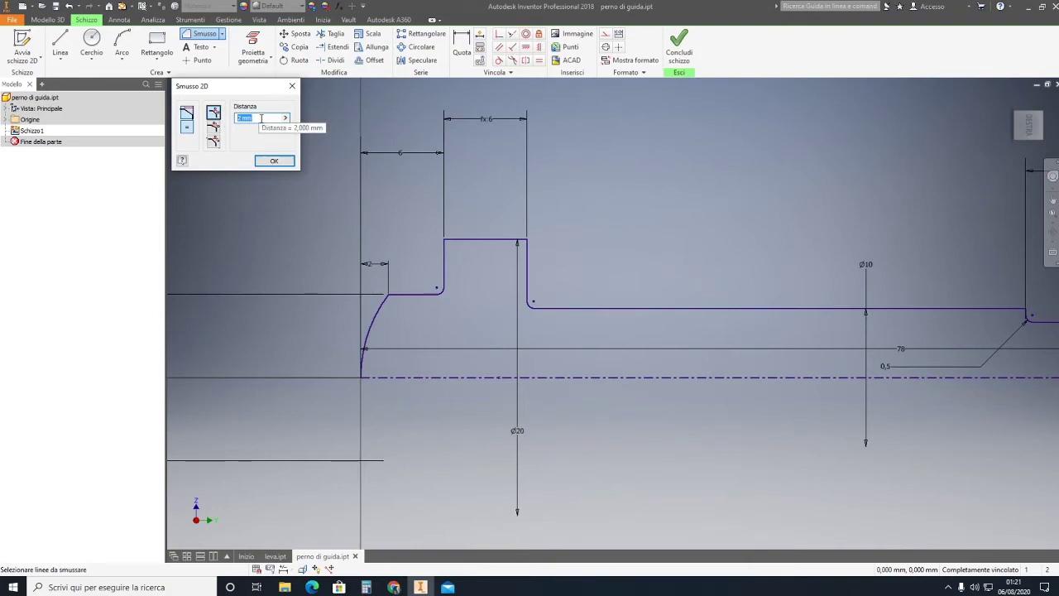
type("1")
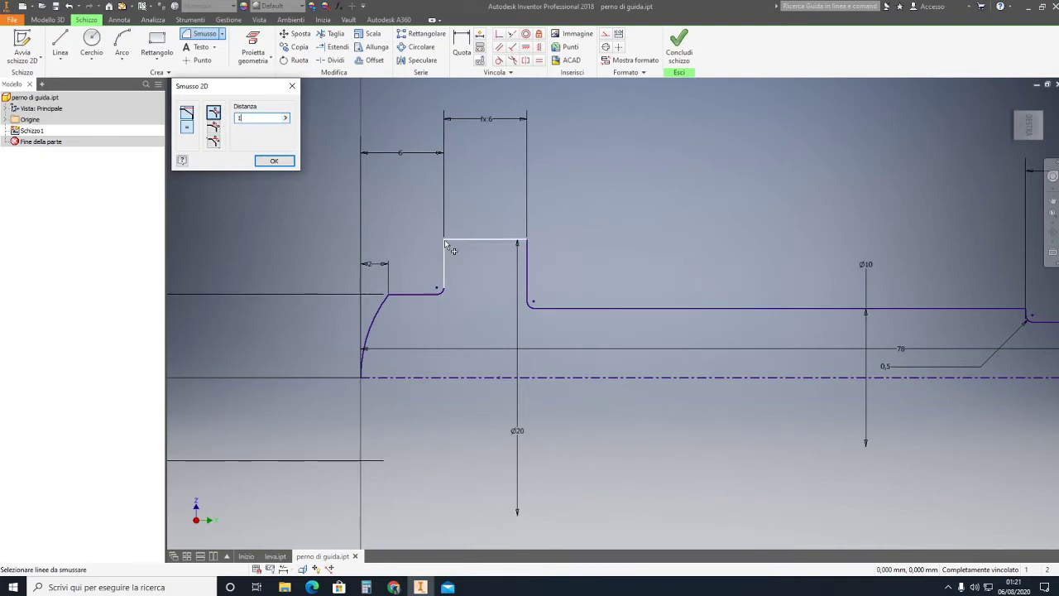
left_click(441, 257)
left_click(445, 255)
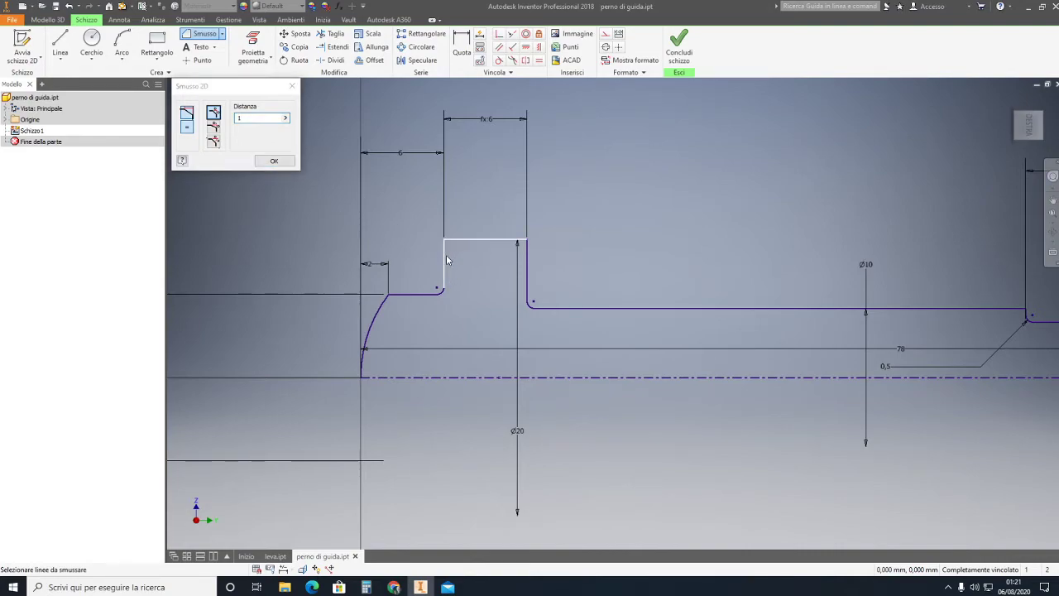
left_click(444, 260)
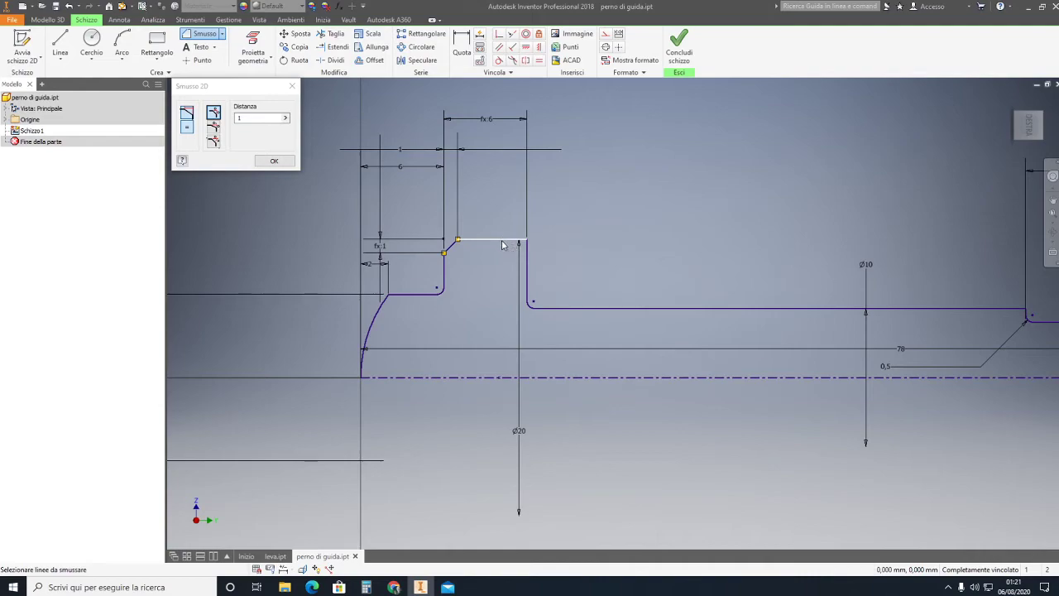
left_click(525, 255)
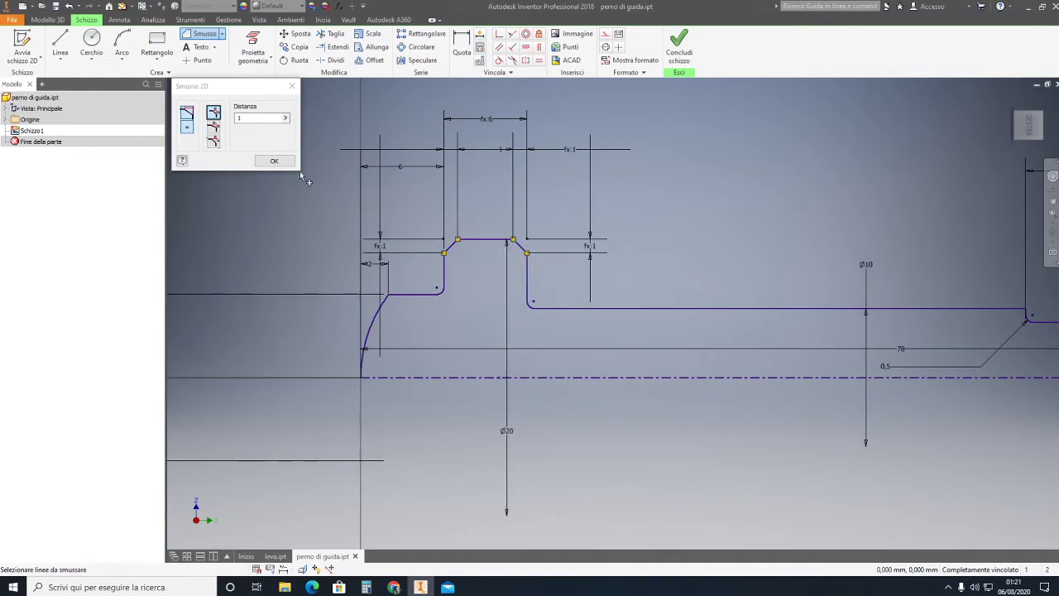
left_click(274, 161)
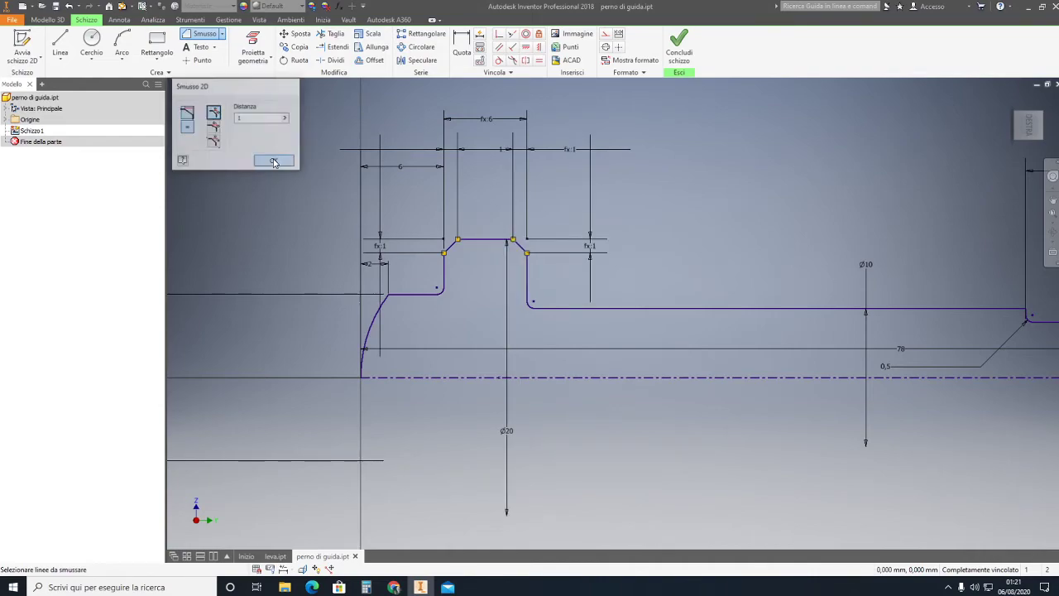
Finish the sketch and revolve the profile a full turn into Rivoluzione1.
left_click(679, 48)
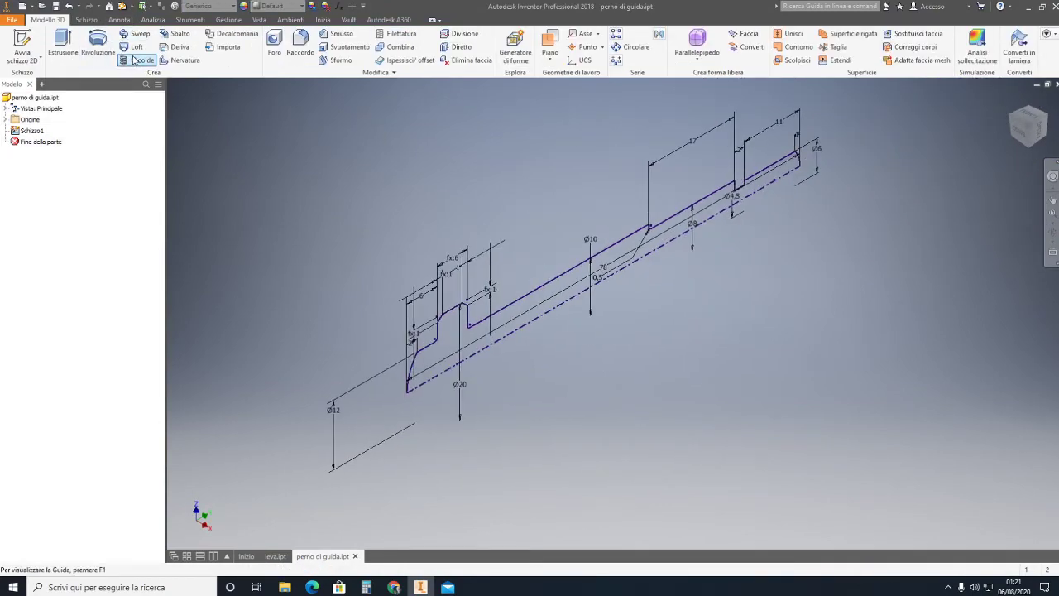
left_click(97, 41)
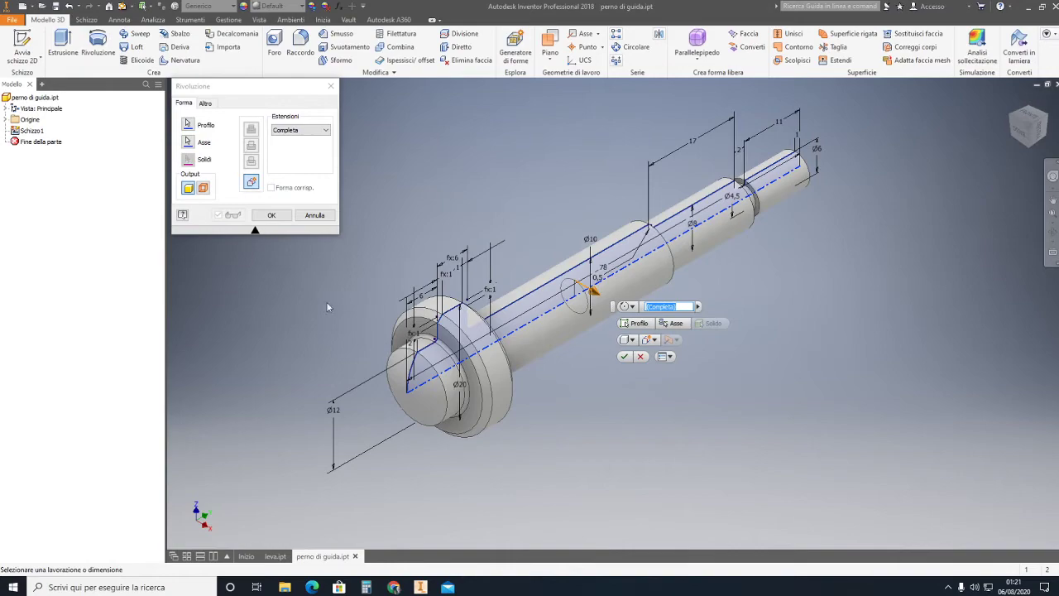
left_click(270, 215)
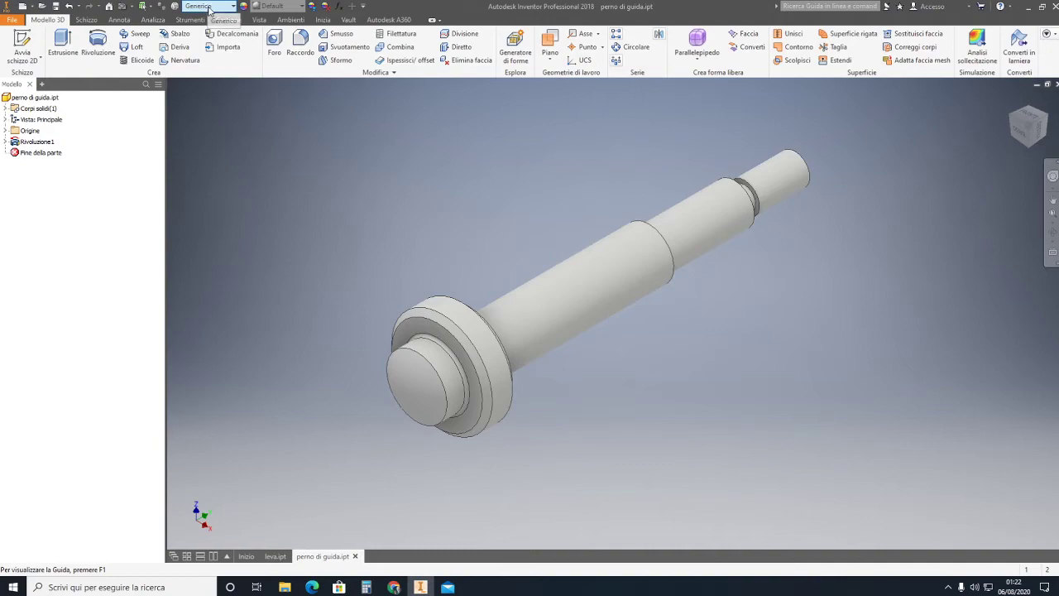
Assign Acciaio inossidabile as the part's material.
left_click(197, 10)
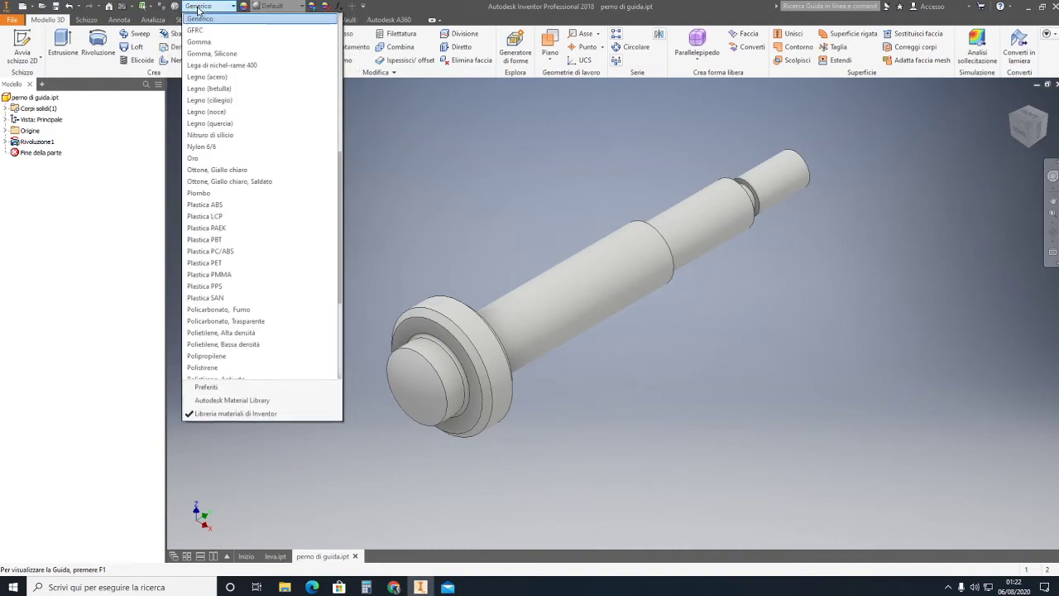
scroll(196, 37, "up", 5)
scroll(197, 37, "up", 5)
scroll(196, 37, "up", 5)
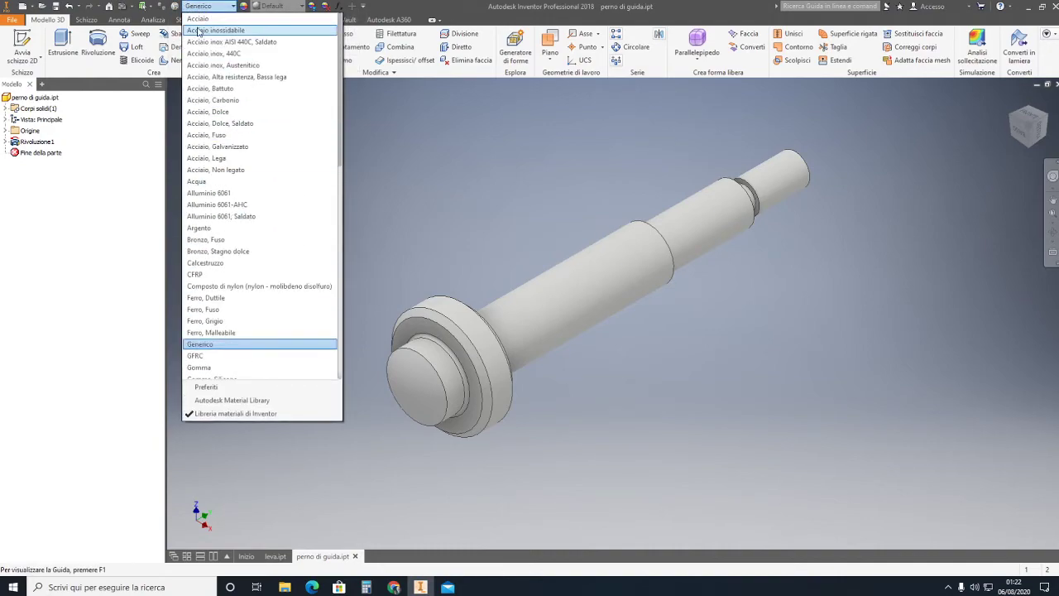
left_click(198, 32)
scroll(854, 161, "up", 5)
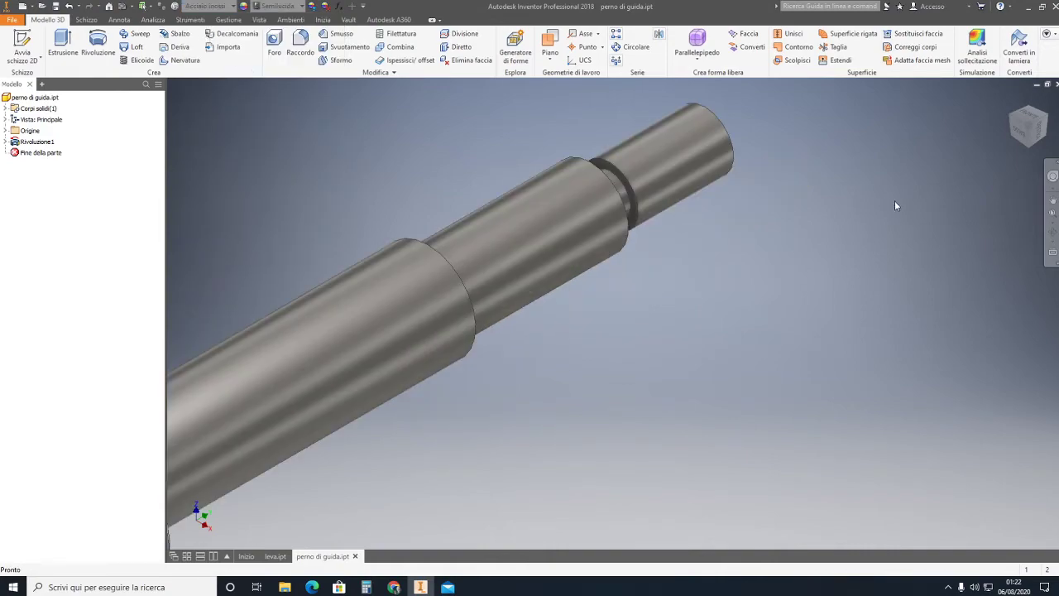
middle_click_drag(820, 196, 823, 387)
Thread the Ø6 end cylinder with an ISO Profilo Metrico M6x1 thread.
left_click(401, 34)
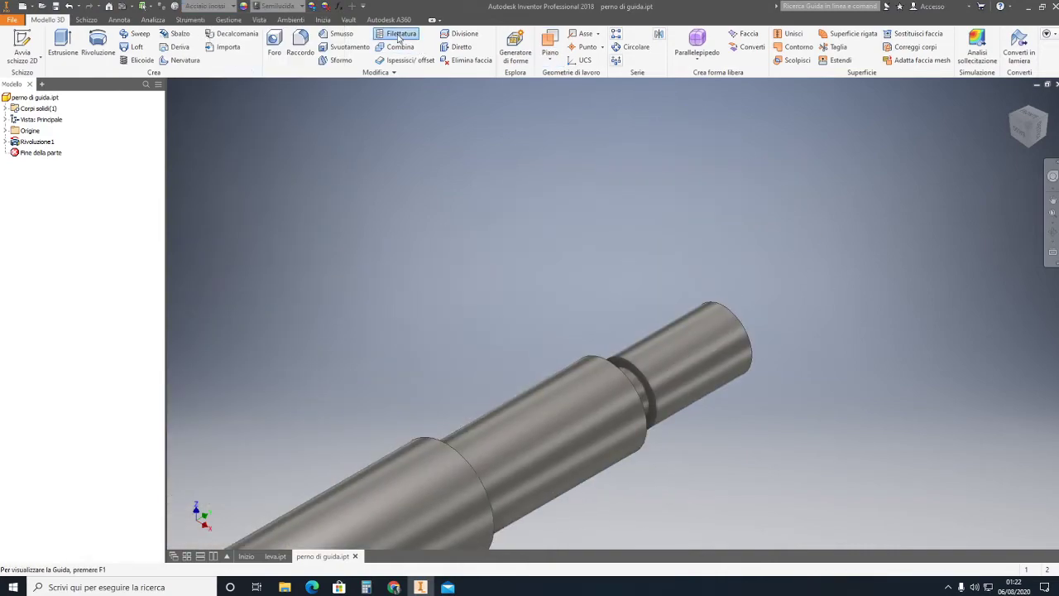
left_click(725, 373)
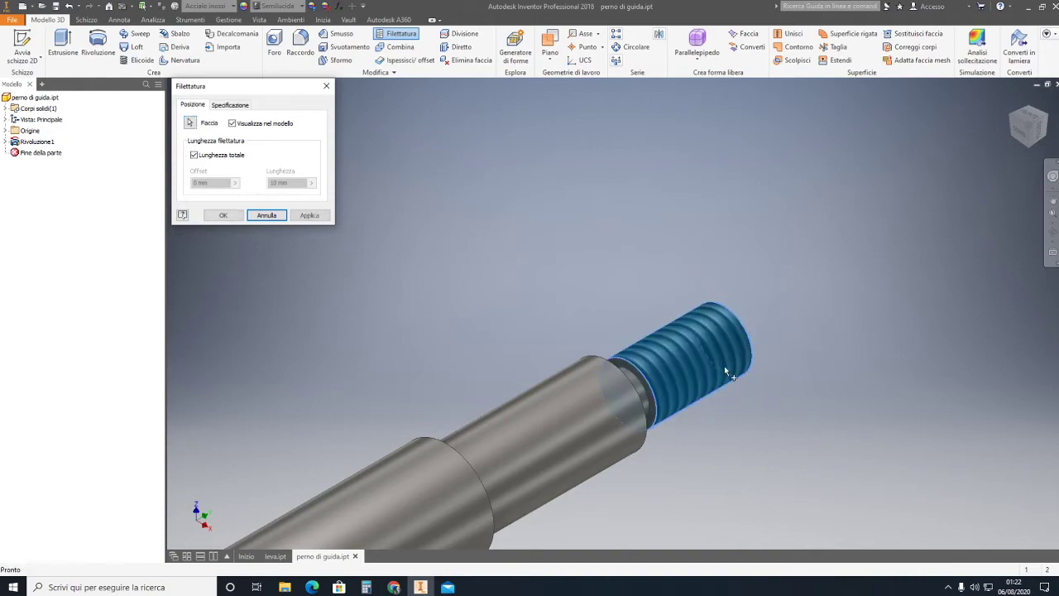
left_click(226, 106)
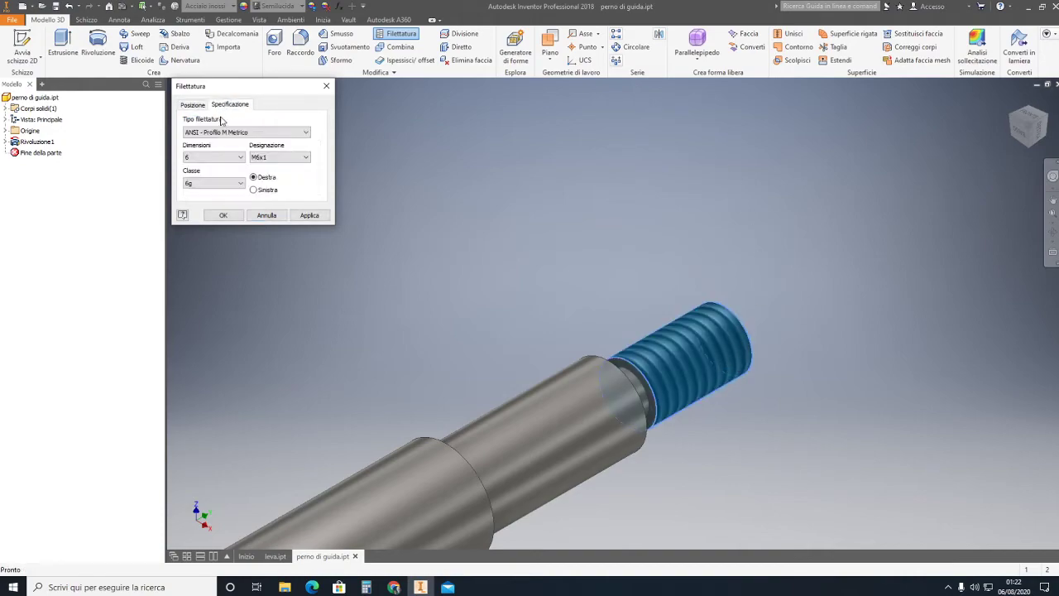
left_click(236, 132)
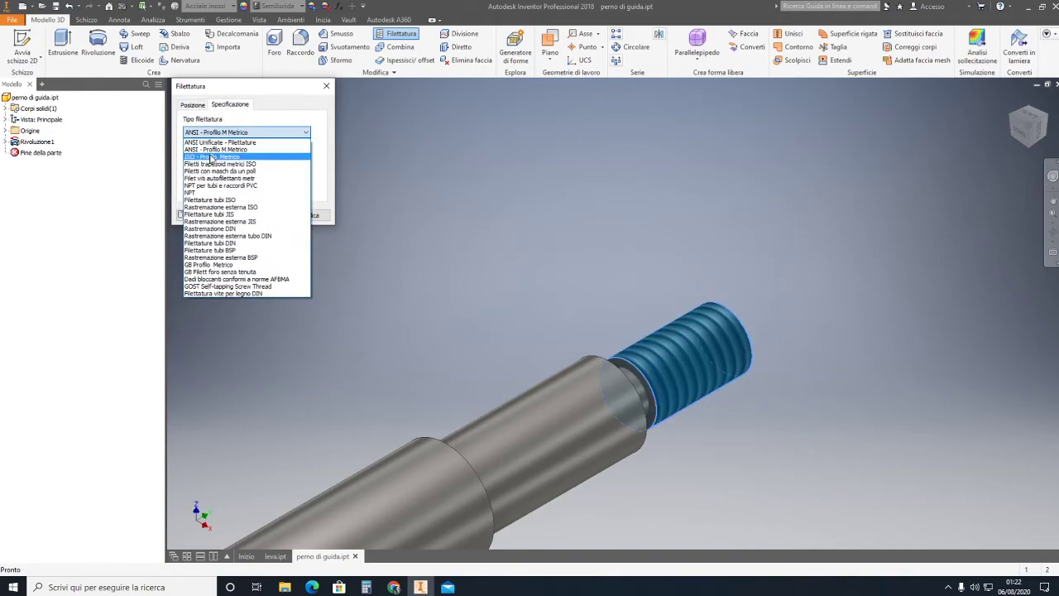
left_click(211, 158)
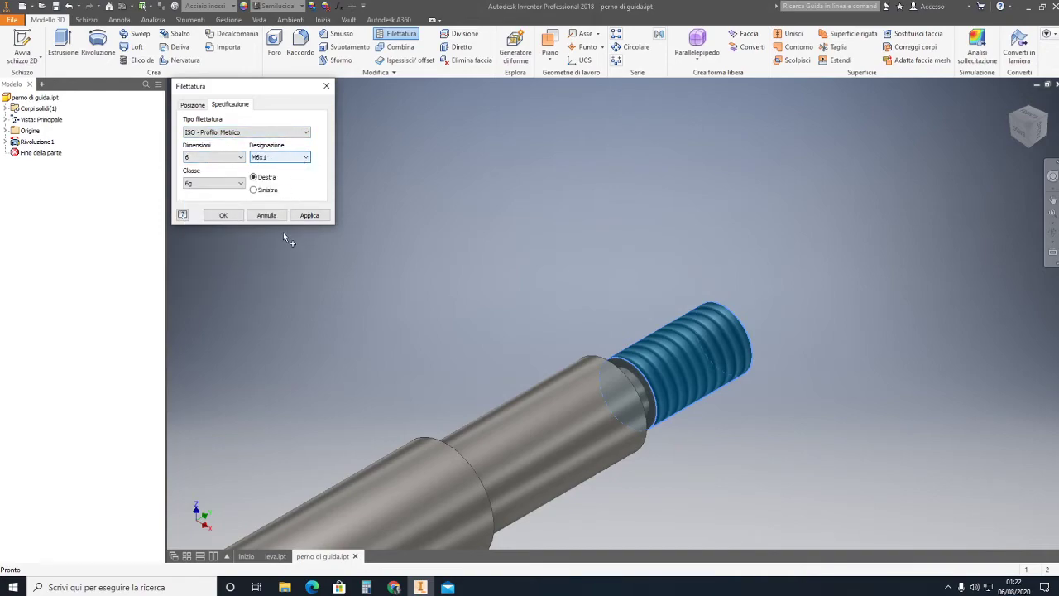
left_click(310, 216)
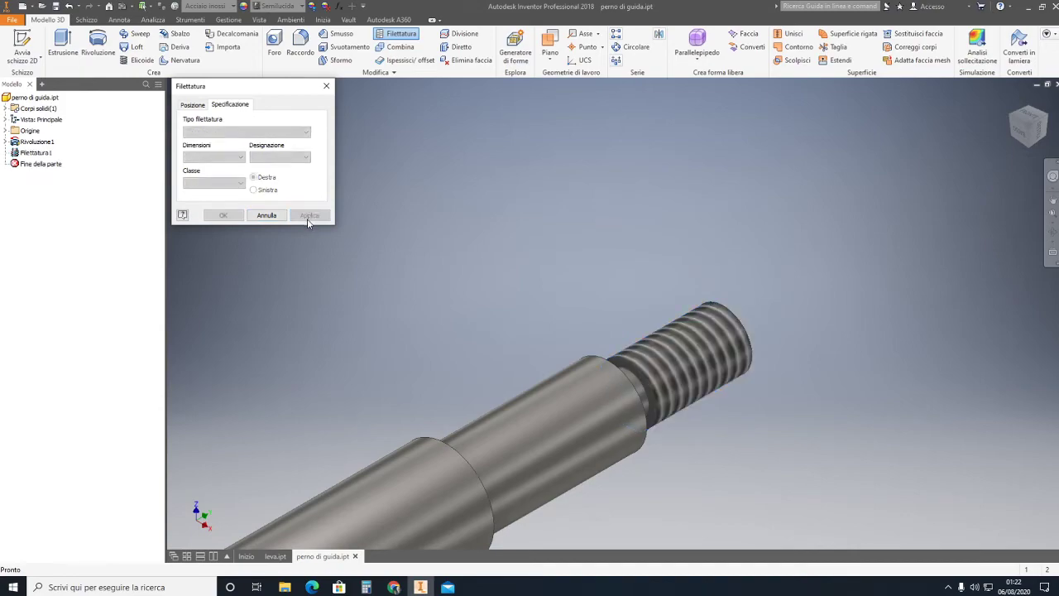
left_click(326, 86)
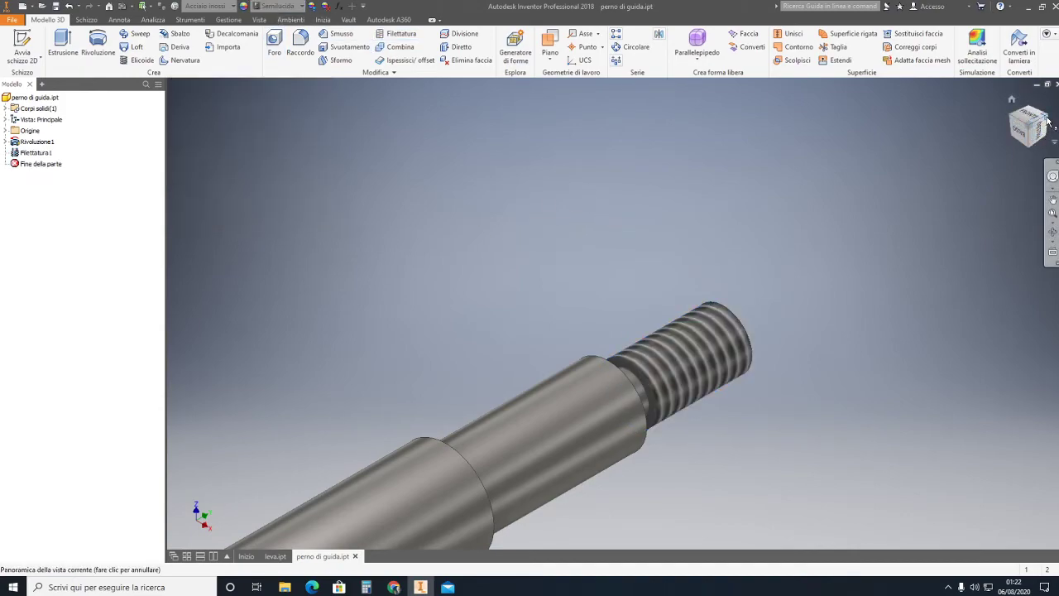
View the threaded pin from the home view, then bring up the Google Drive reference drawing.
left_click(1044, 123)
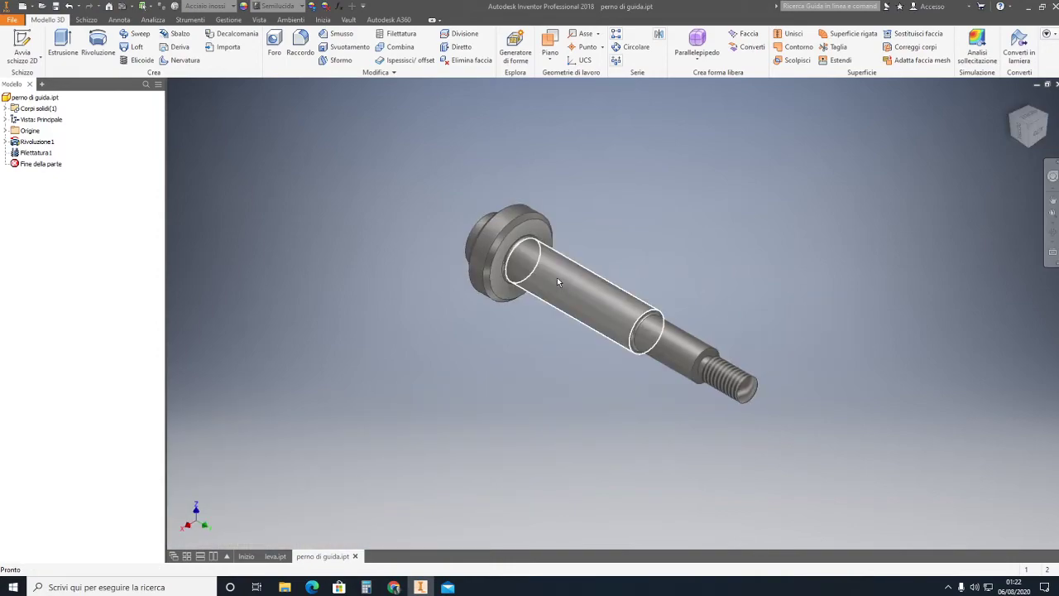
scroll(557, 277, "down", 3)
middle_click_drag(648, 230, 621, 198)
scroll(861, 389, "up", 2)
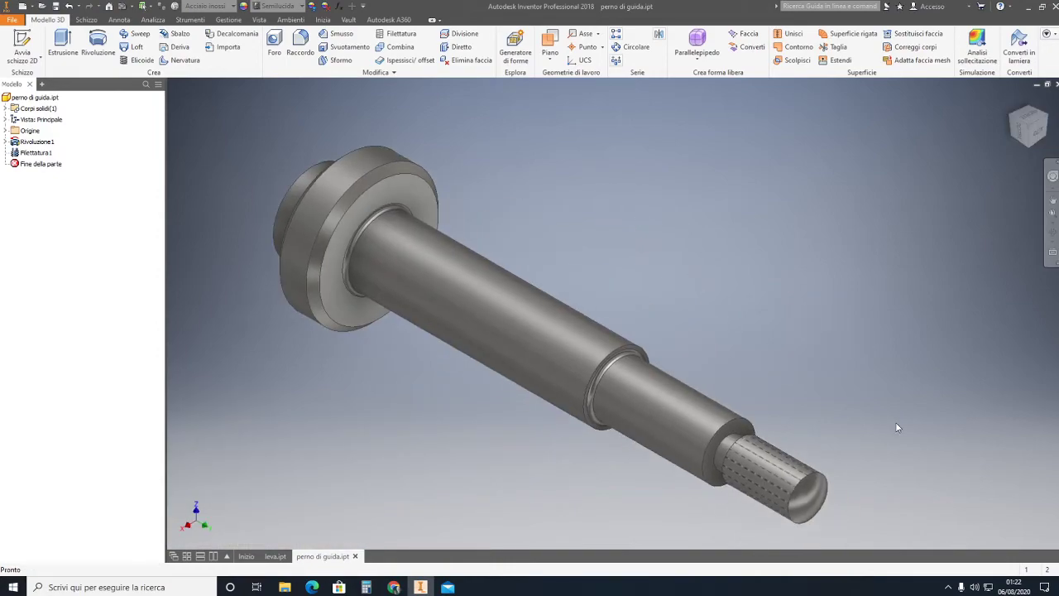
scroll(874, 401, "up", 2)
scroll(838, 365, "down", 2)
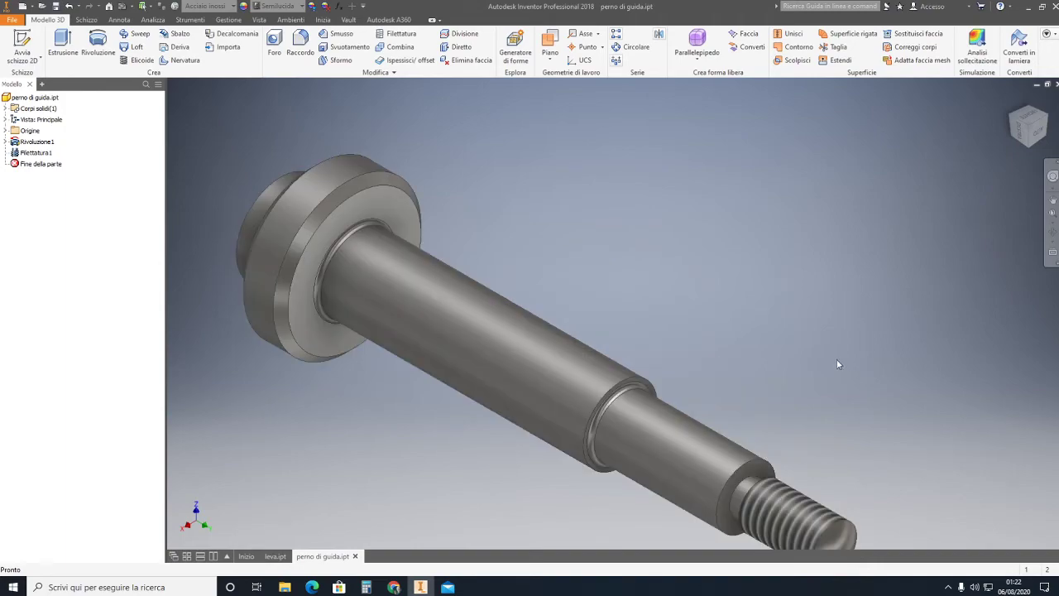
middle_click_drag(837, 364, 831, 307)
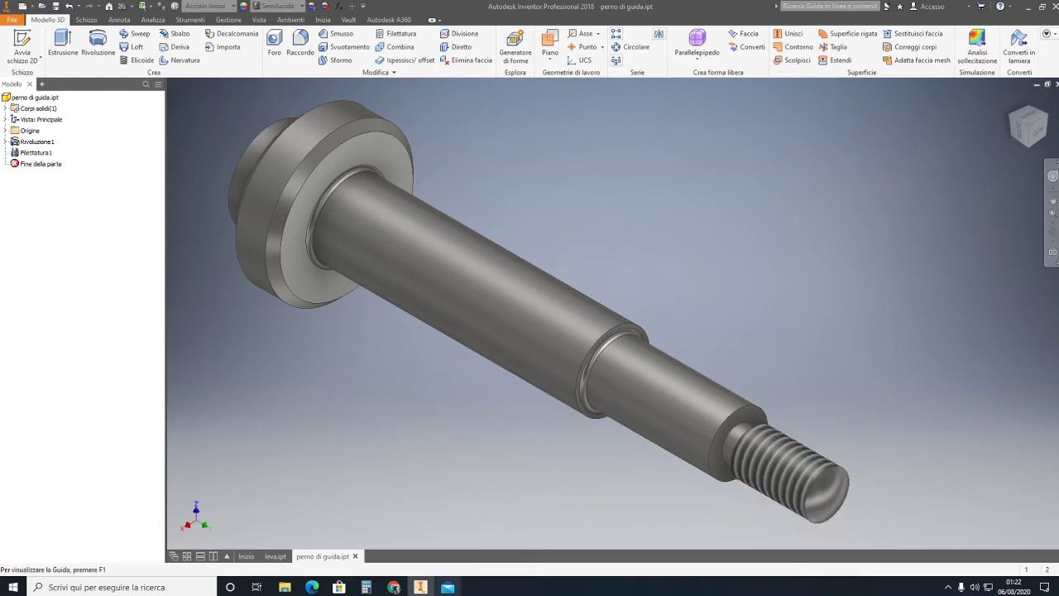
left_click(395, 587)
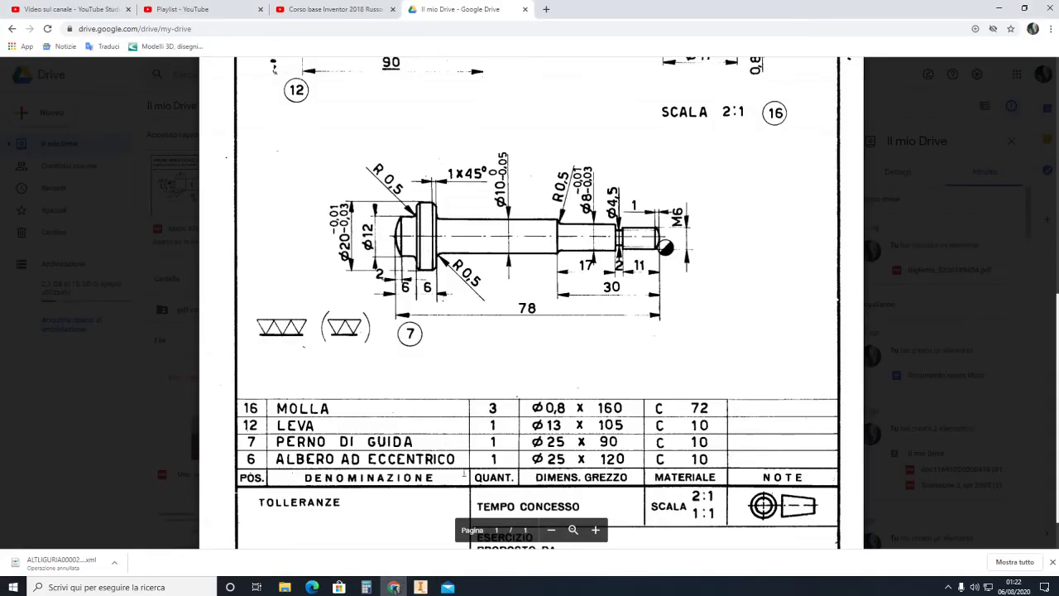
mouse_move(596, 301)
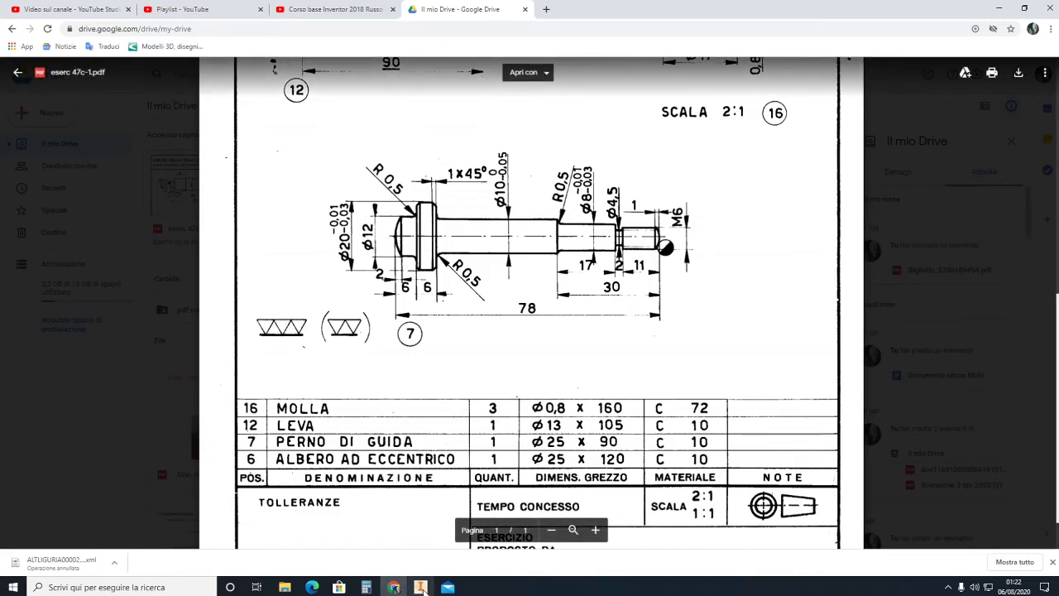
mouse_move(420, 587)
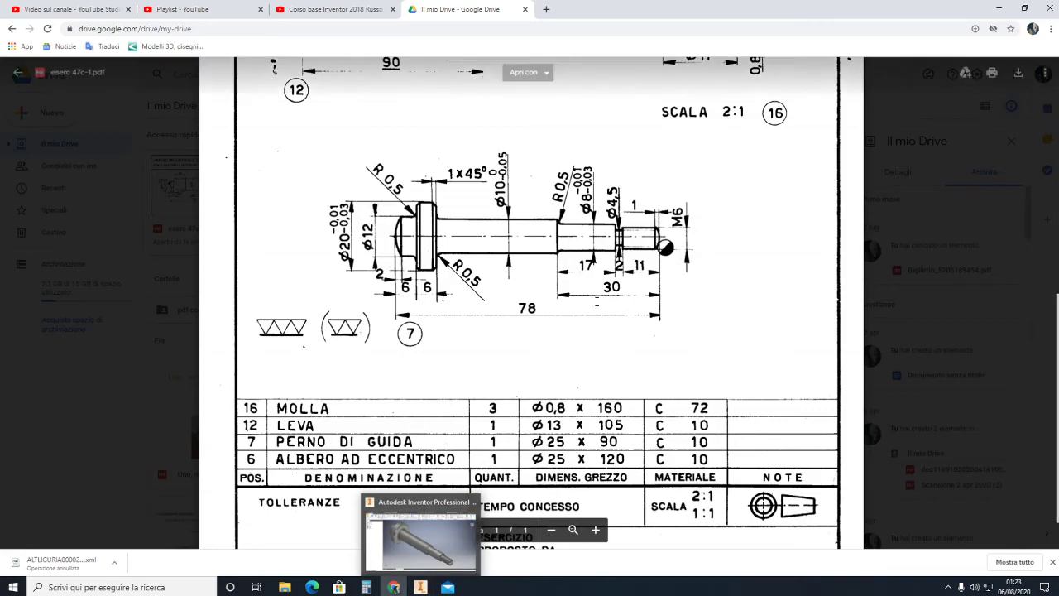
left_click(420, 588)
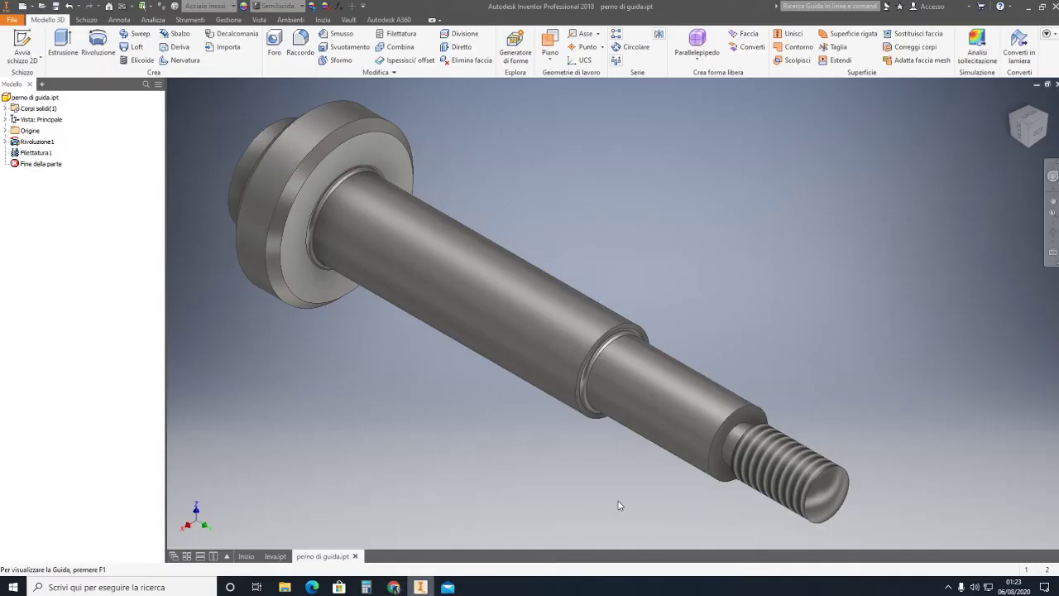
scroll(725, 306, "down", 3)
scroll(726, 306, "up", 5)
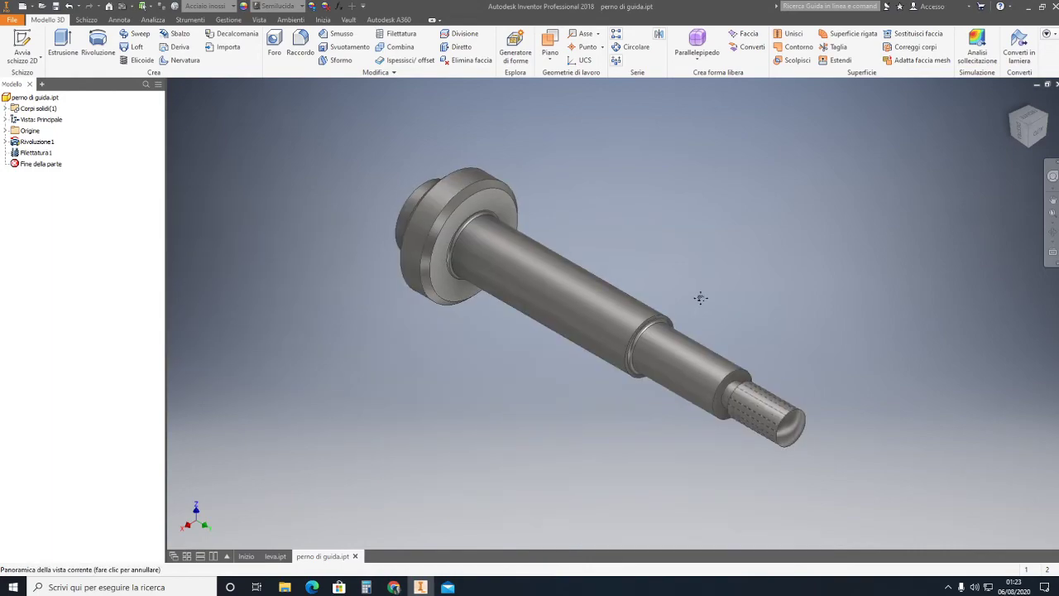
middle_click_drag(700, 295, 672, 293)
left_click(1011, 120)
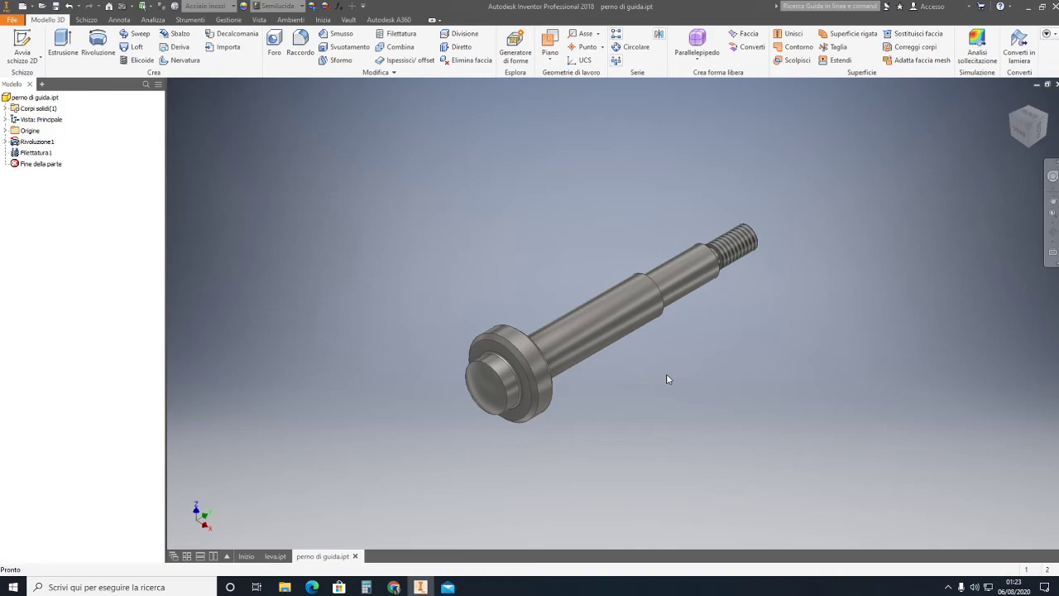
scroll(630, 334, "up", 3)
scroll(703, 331, "up", 2)
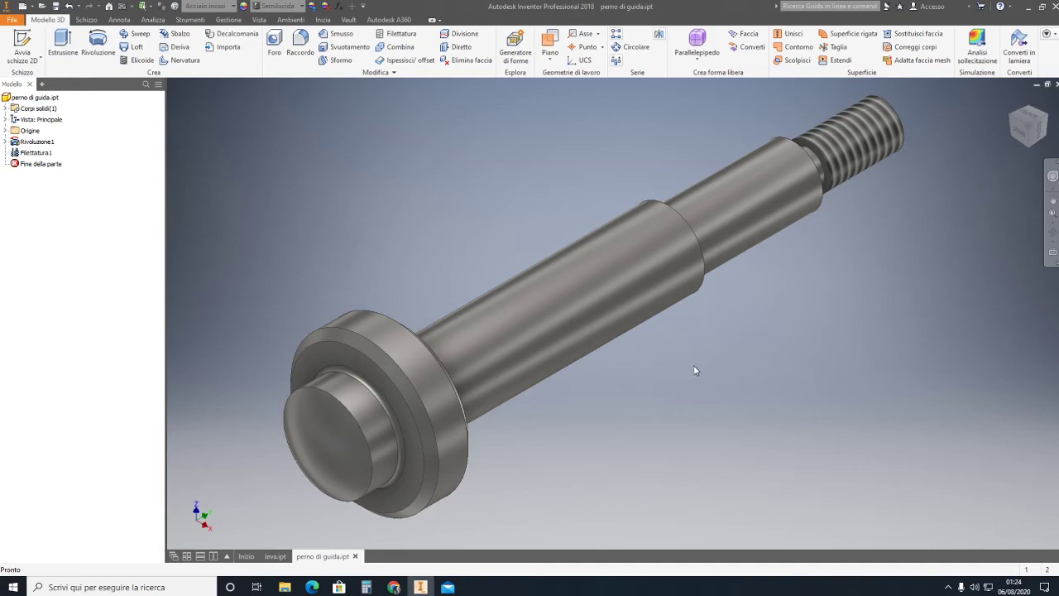
left_click(1048, 120)
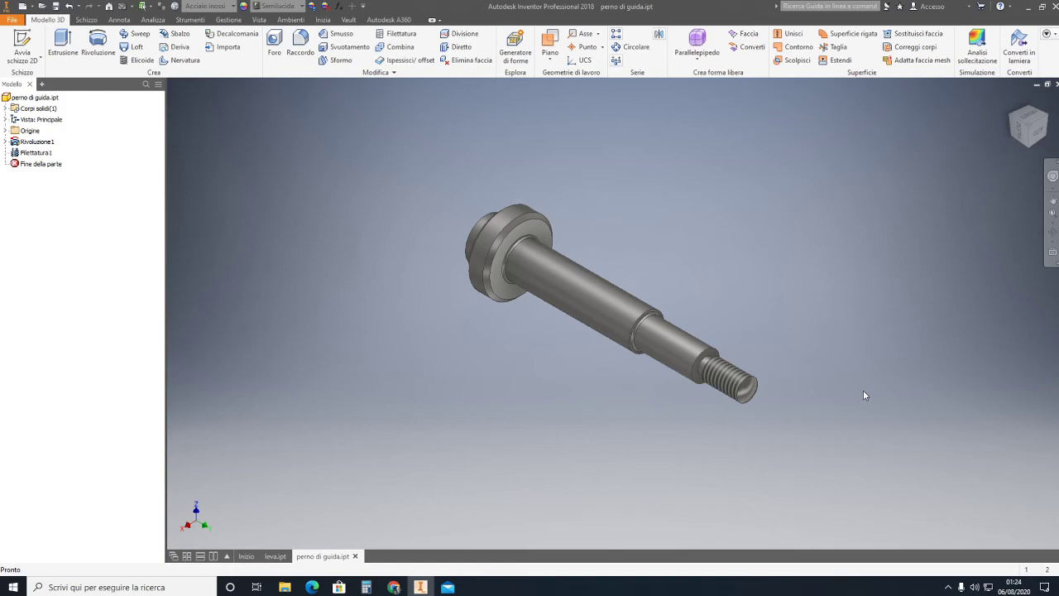
scroll(864, 394, "up", 3)
scroll(863, 394, "down", 3)
scroll(859, 411, "up", 1)
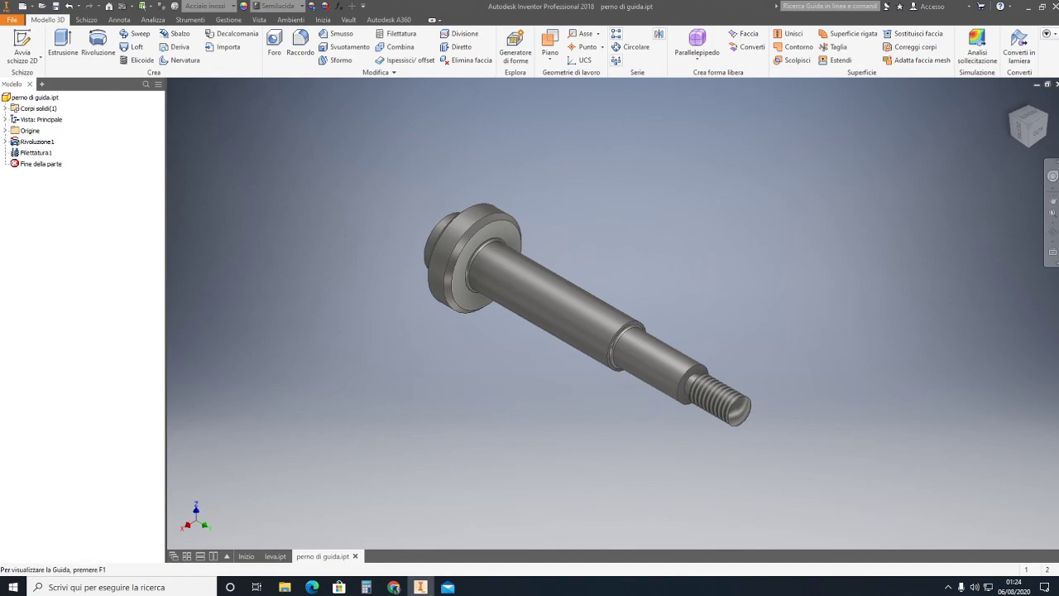
left_click(947, 588)
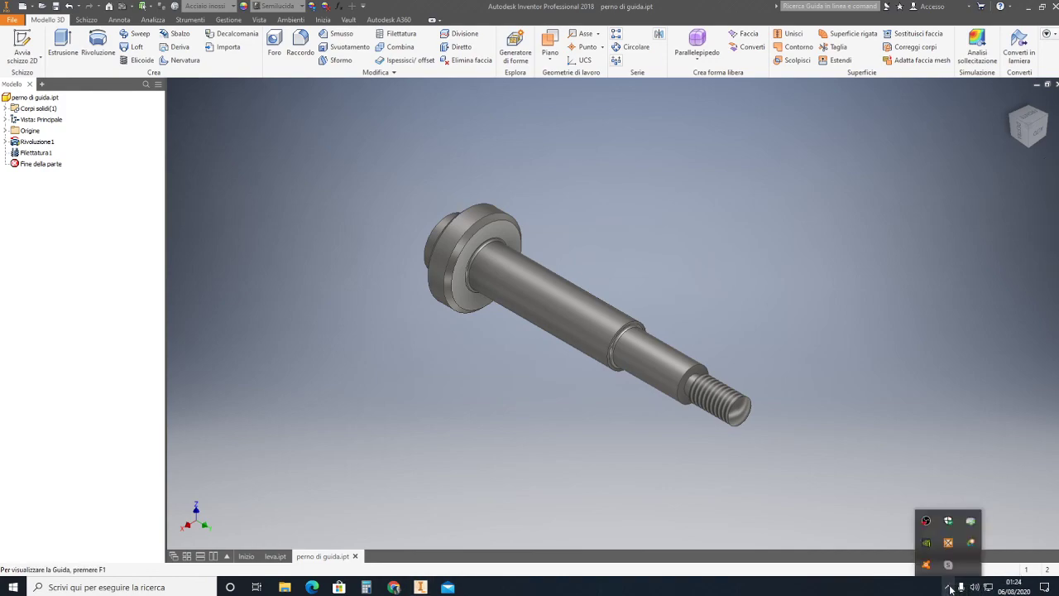